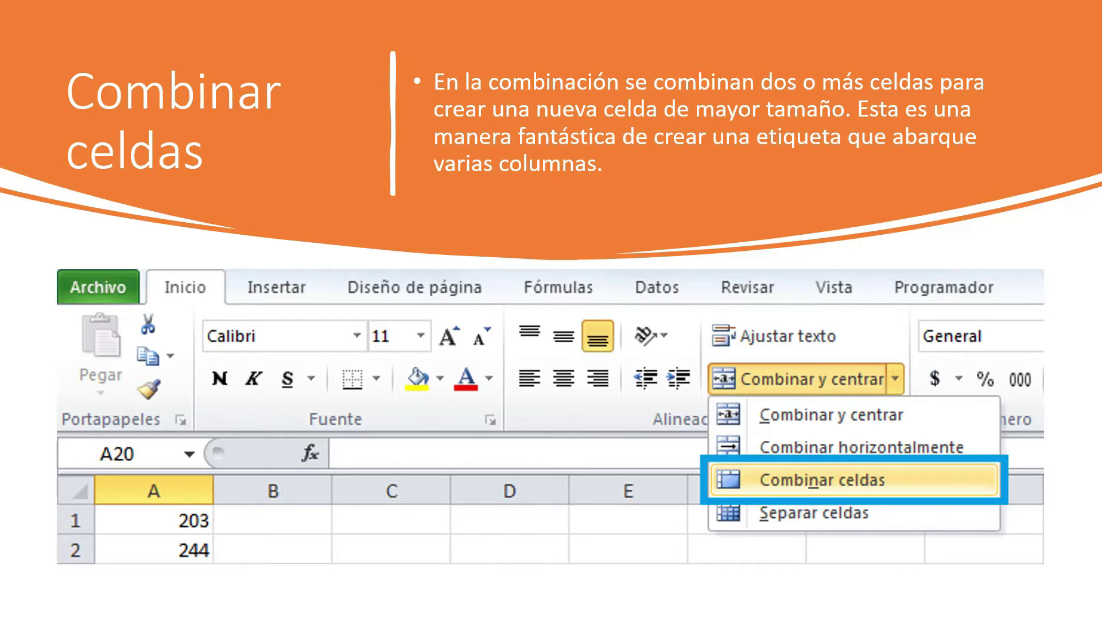
End the slide show and switch to the Capitulo 2 workbook in Excel, showing the name table on the Dividir sheet
{"action": "key", "text": "Right"}
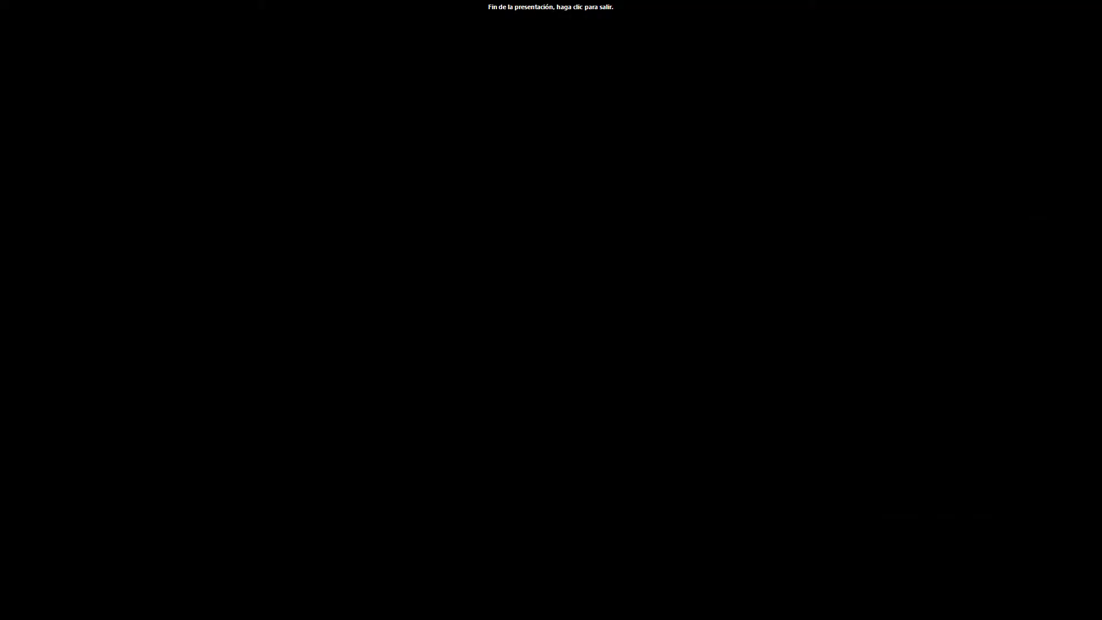
{"action": "key", "text": "Right"}
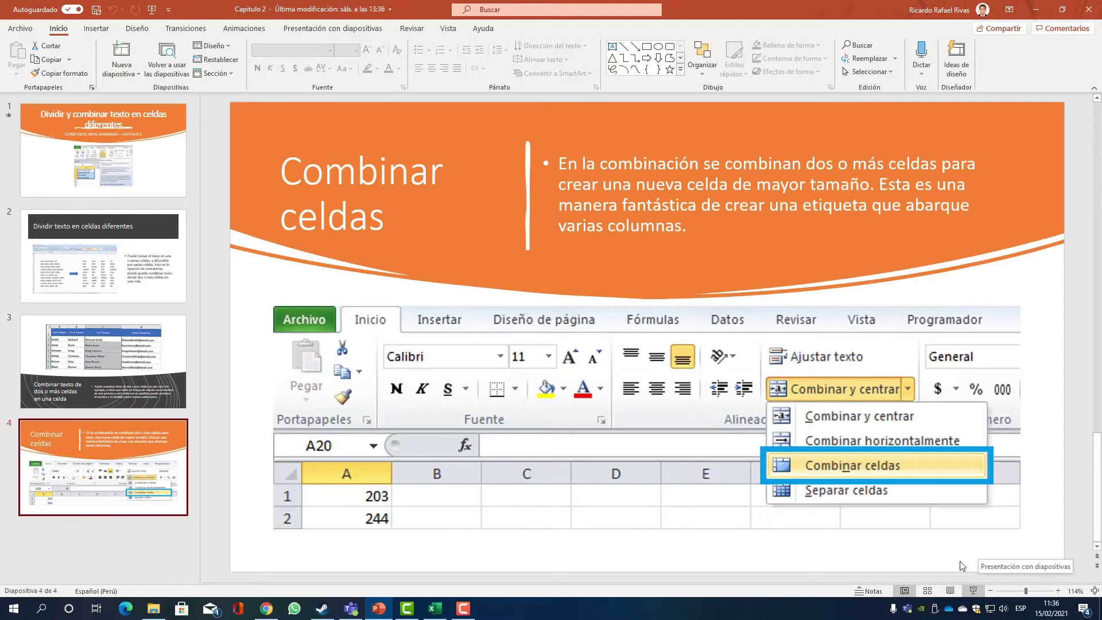
{"action": "left_click", "coordinate": [435, 609]}
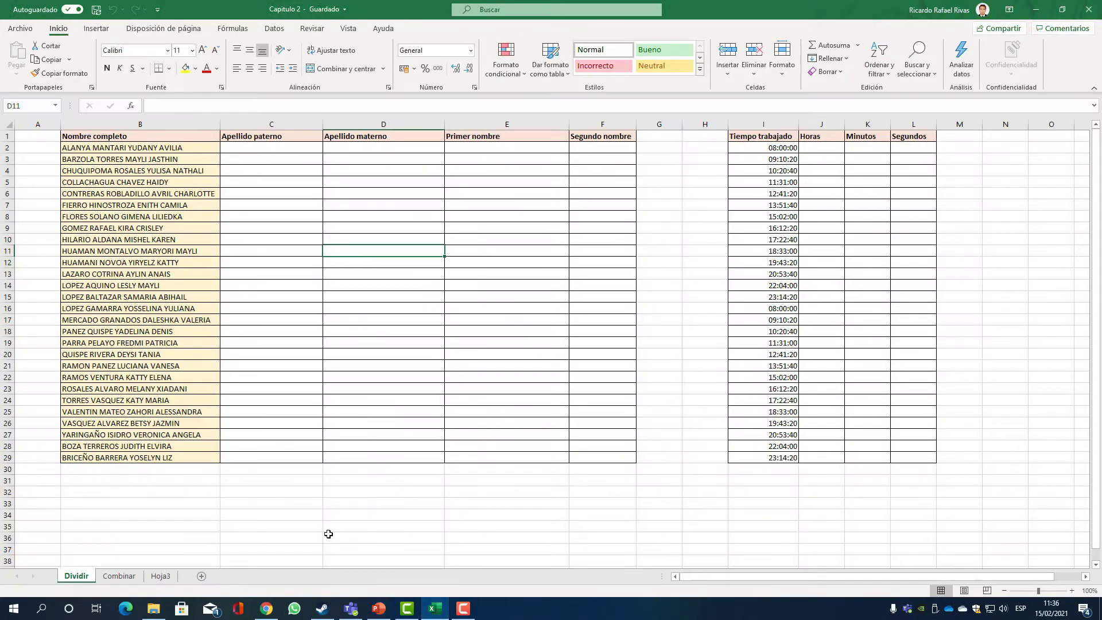
{"action": "left_click", "coordinate": [256, 354]}
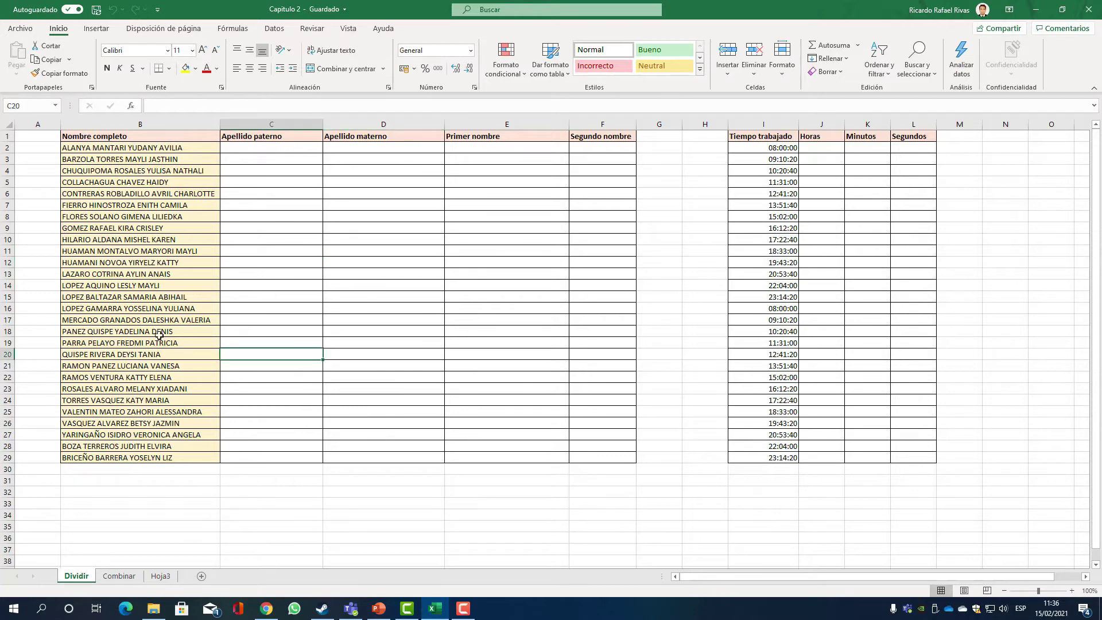
{"action": "scroll", "coordinate": [63, 224], "scroll_direction": "up", "scroll_amount": 3, "text": "ctrl"}
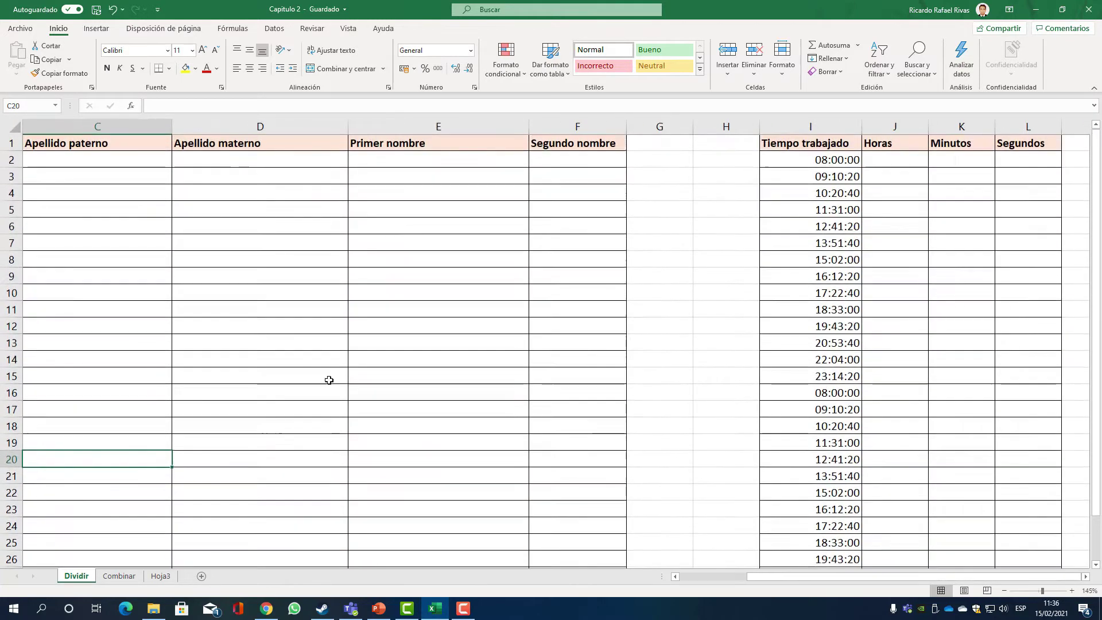
{"action": "left_click", "coordinate": [736, 577]}
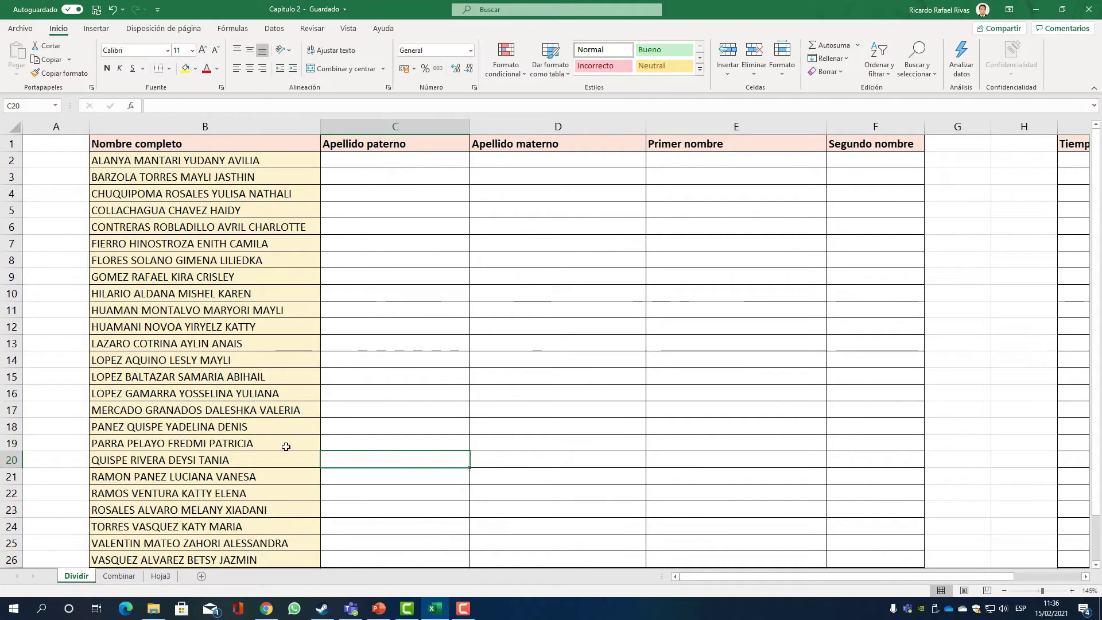
Examine the Nombre completo list and the empty surname and given-name columns beside it on the Dividir sheet
{"action": "left_click", "coordinate": [230, 169]}
{"action": "left_click", "coordinate": [230, 166]}
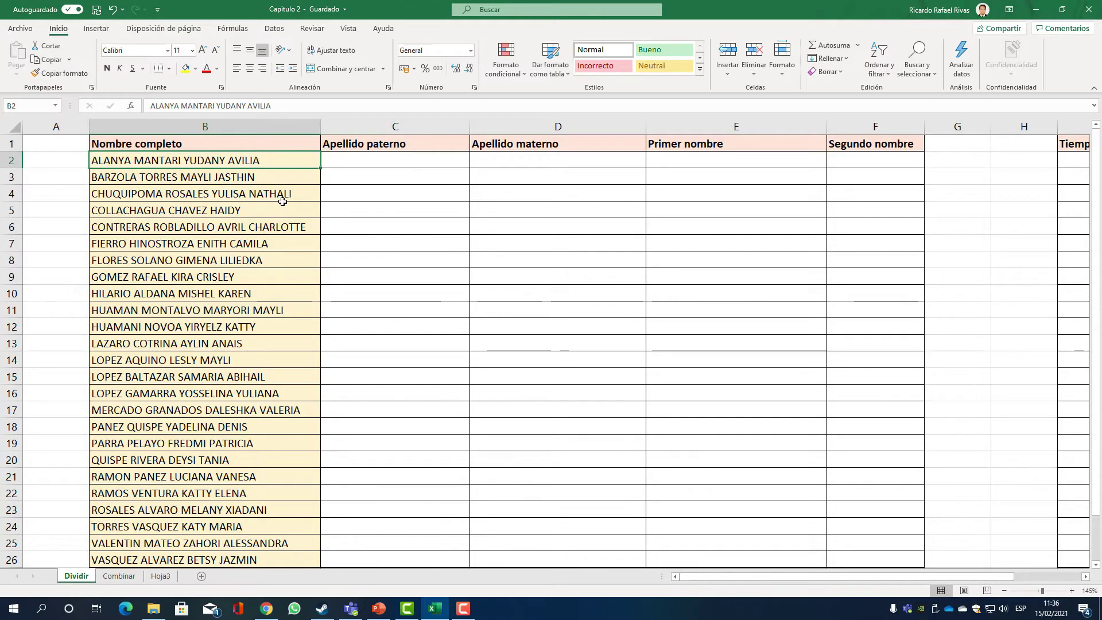
{"action": "scroll", "coordinate": [255, 258], "scroll_direction": "down", "scroll_amount": 5}
{"action": "scroll", "coordinate": [247, 272], "scroll_direction": "up", "scroll_amount": 5}
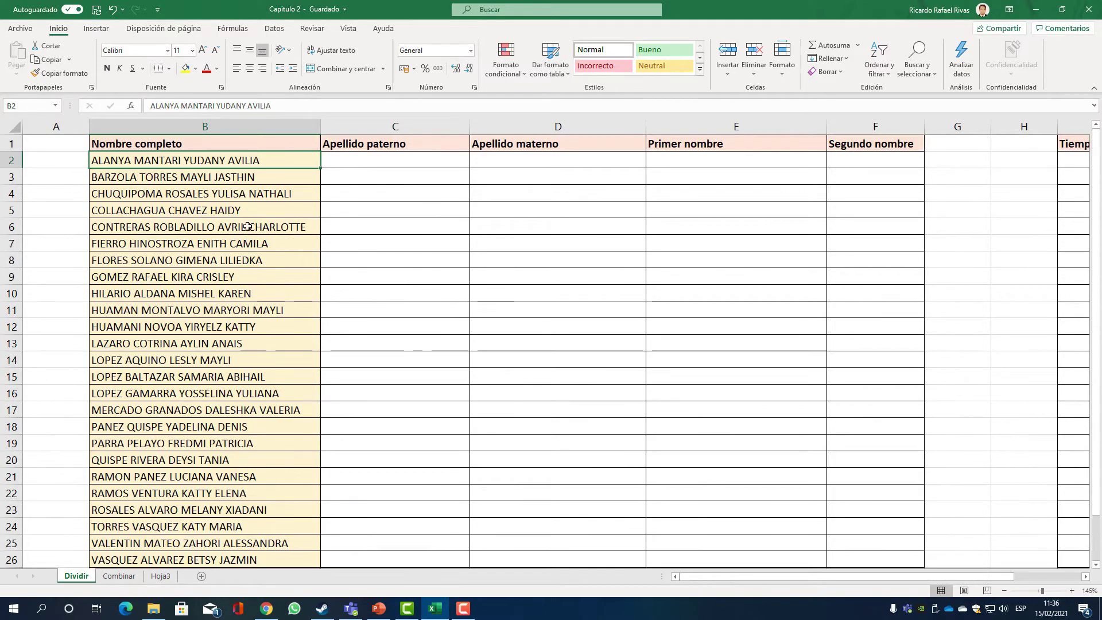
{"action": "left_click", "coordinate": [251, 205]}
{"action": "left_click", "coordinate": [258, 164]}
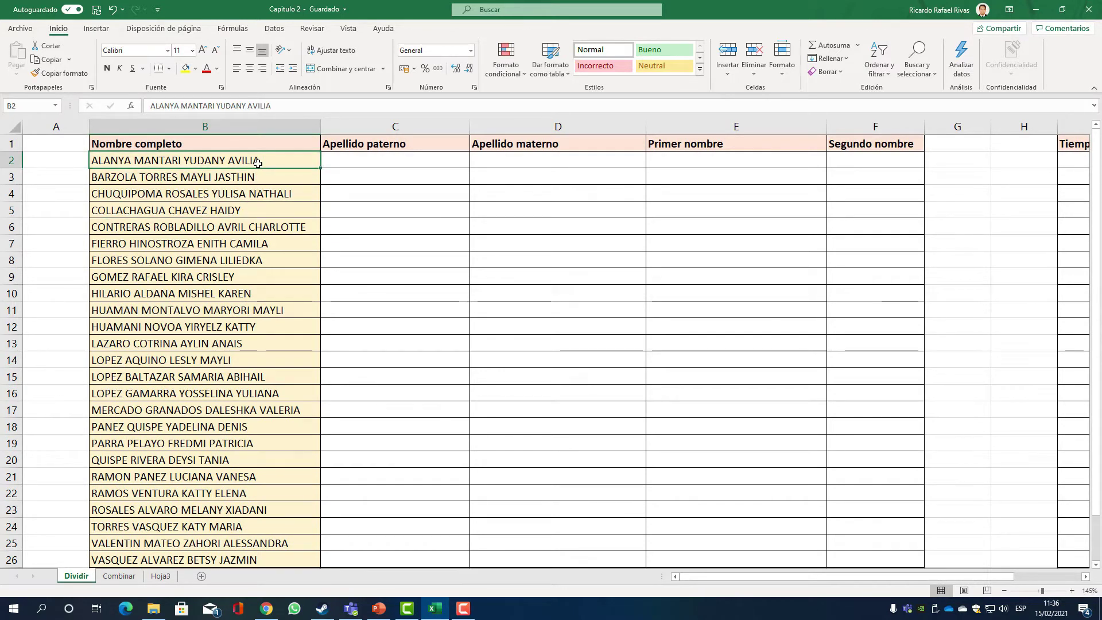
{"action": "left_click", "coordinate": [358, 162]}
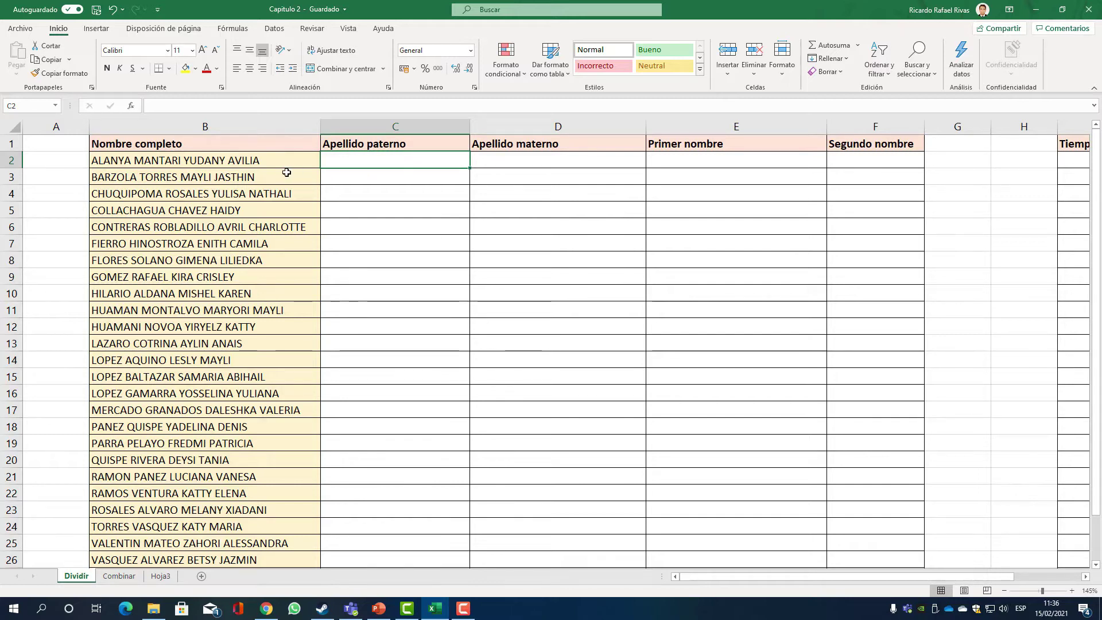
{"action": "left_click", "coordinate": [265, 165]}
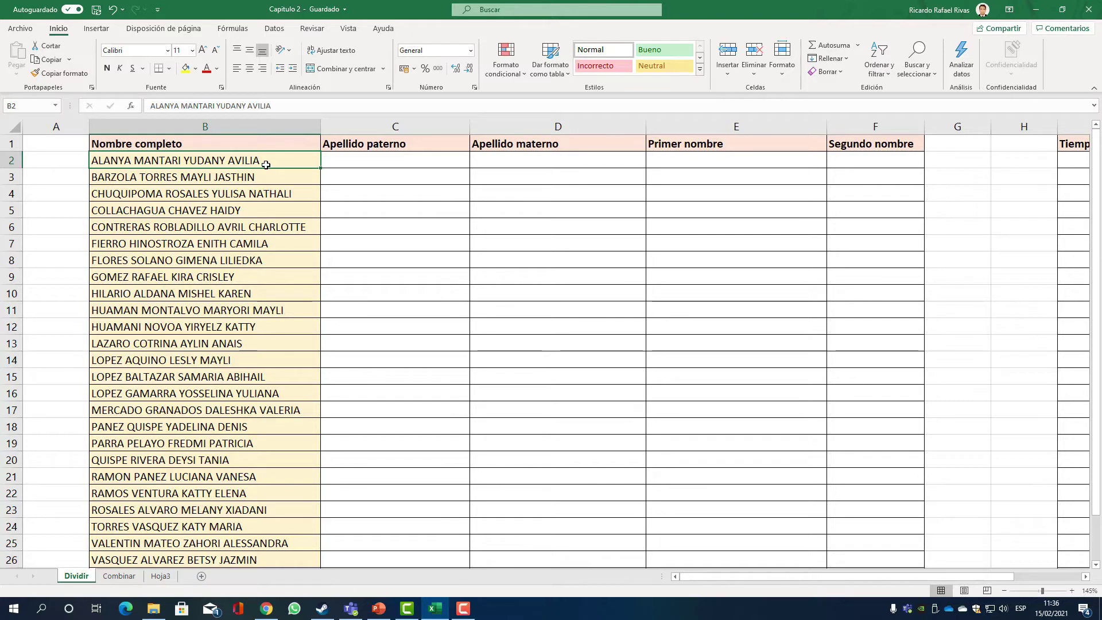
{"action": "left_click", "coordinate": [360, 165]}
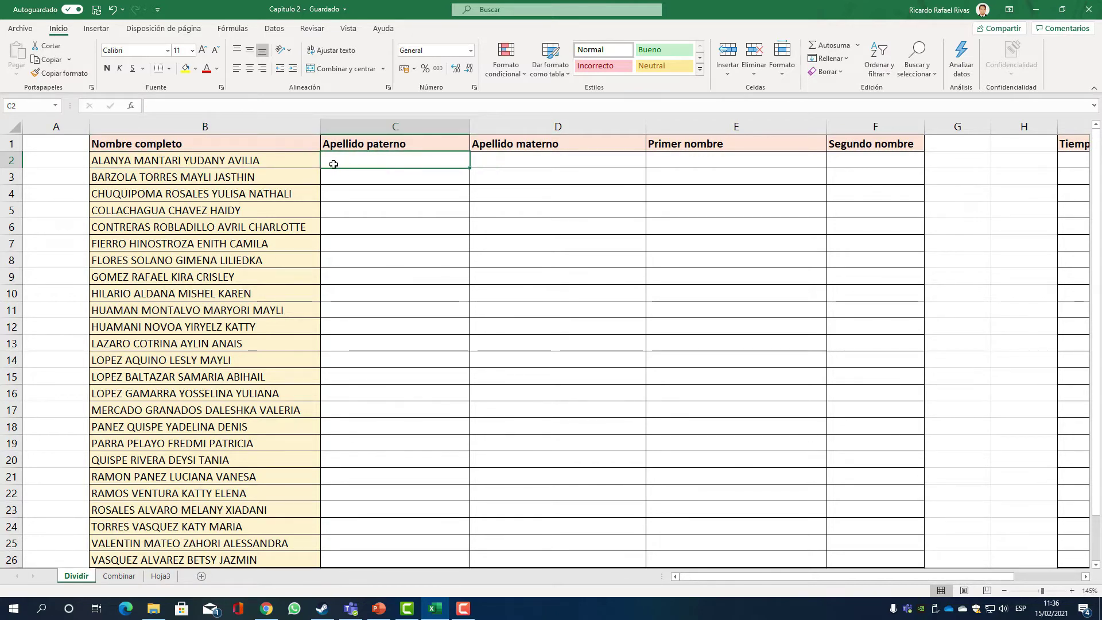
{"action": "left_click", "coordinate": [533, 166]}
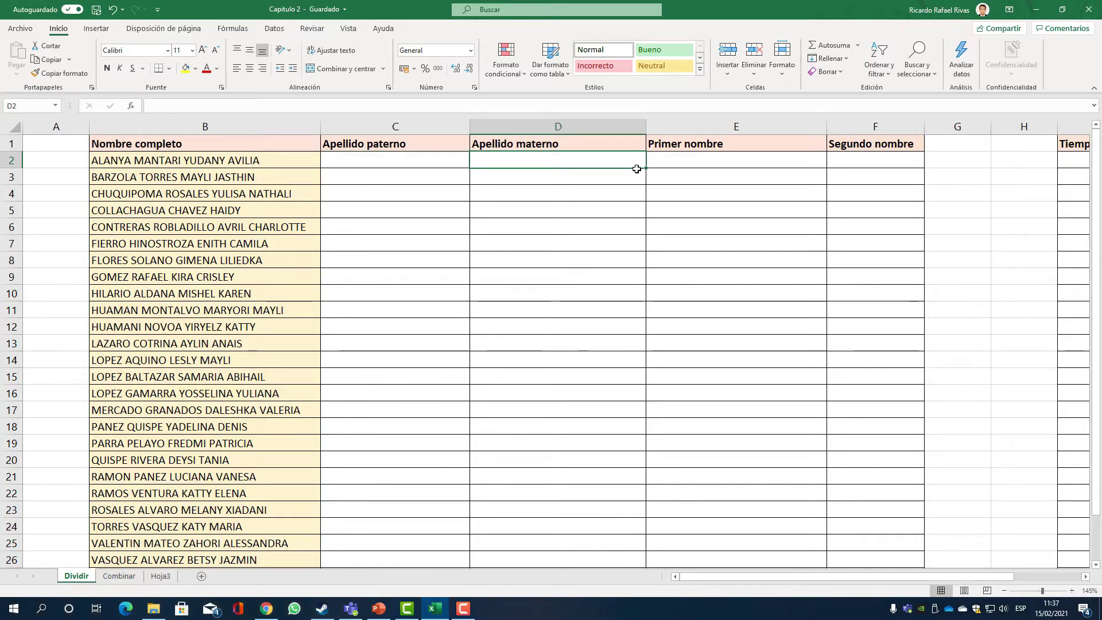
{"action": "left_click", "coordinate": [732, 165]}
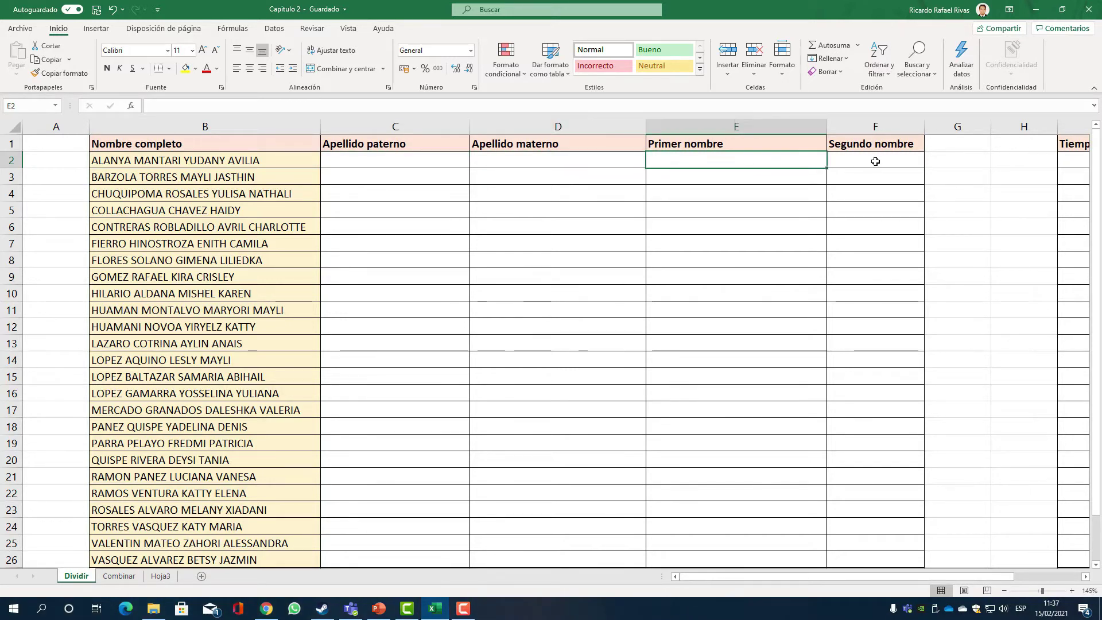
{"action": "left_click", "coordinate": [874, 162]}
{"action": "scroll", "coordinate": [688, 201], "scroll_direction": "down", "scroll_amount": 2}
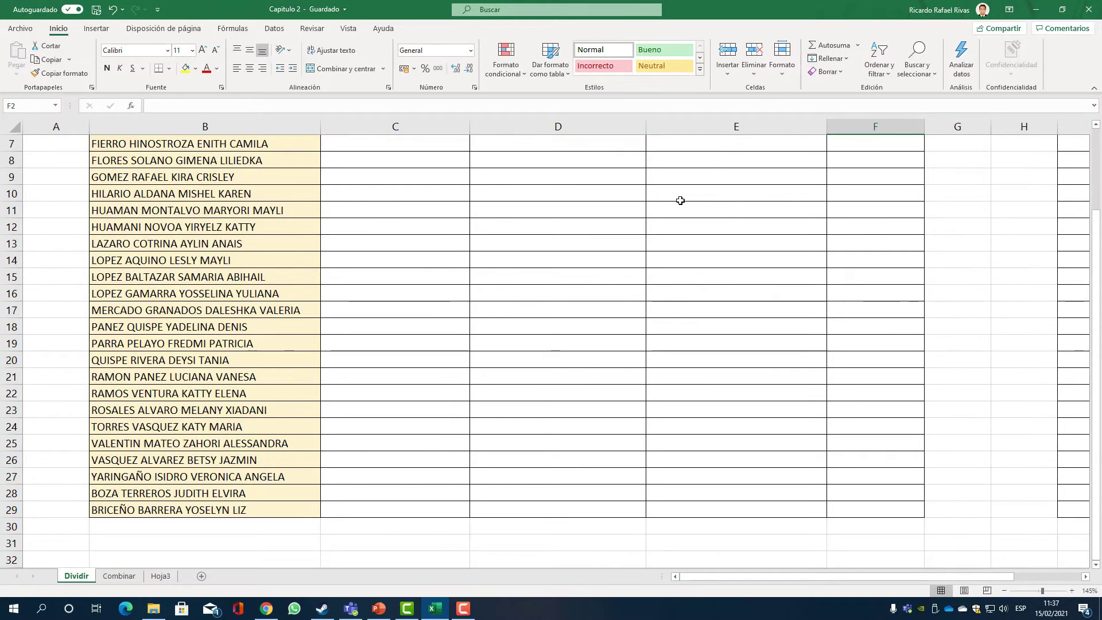
{"action": "scroll", "coordinate": [680, 200], "scroll_direction": "up", "scroll_amount": 2}
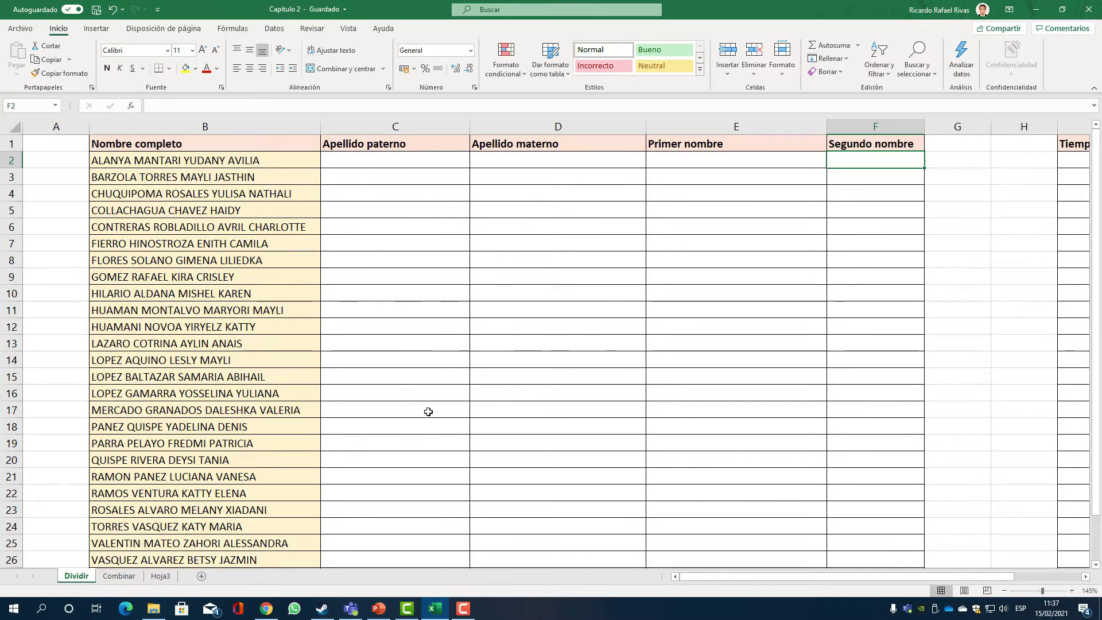
{"action": "left_click", "coordinate": [412, 363]}
{"action": "left_click", "coordinate": [310, 322]}
{"action": "scroll", "coordinate": [327, 330], "scroll_direction": "down", "scroll_amount": 6}
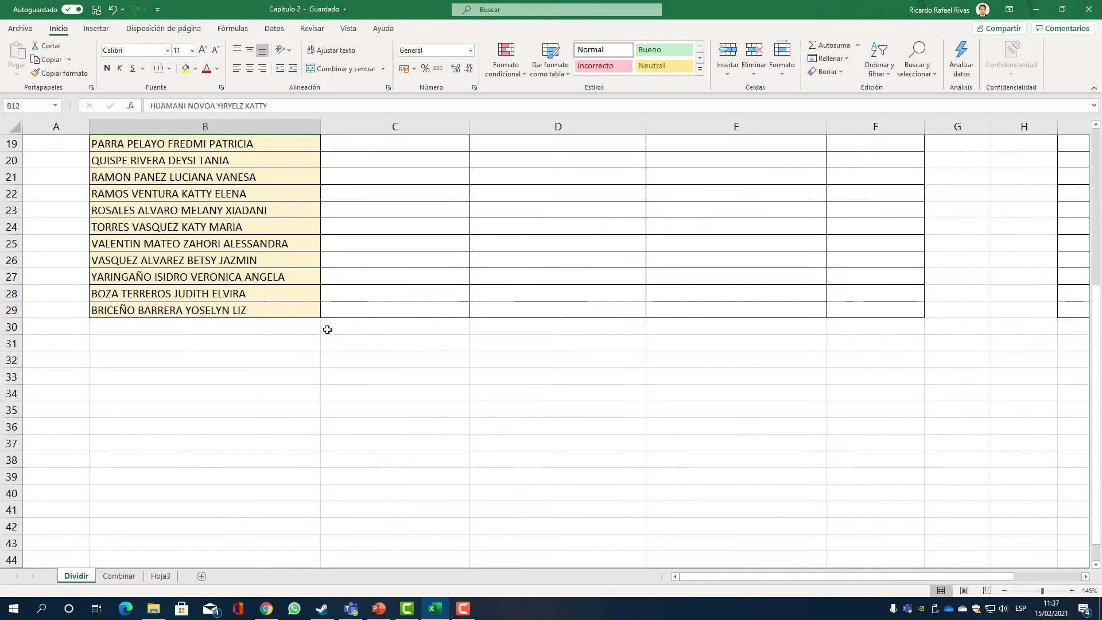
{"action": "scroll", "coordinate": [327, 330], "scroll_direction": "up", "scroll_amount": 6}
{"action": "left_click", "coordinate": [372, 166]}
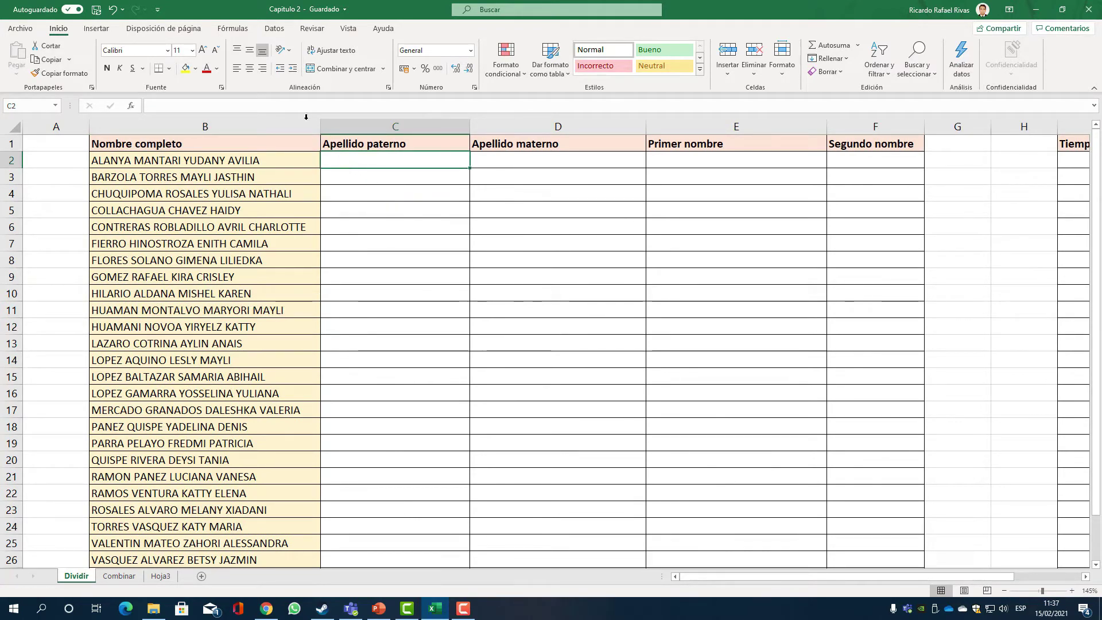
Start the Text to Columns wizard on the full names in B2:B29
{"action": "left_click", "coordinate": [274, 29]}
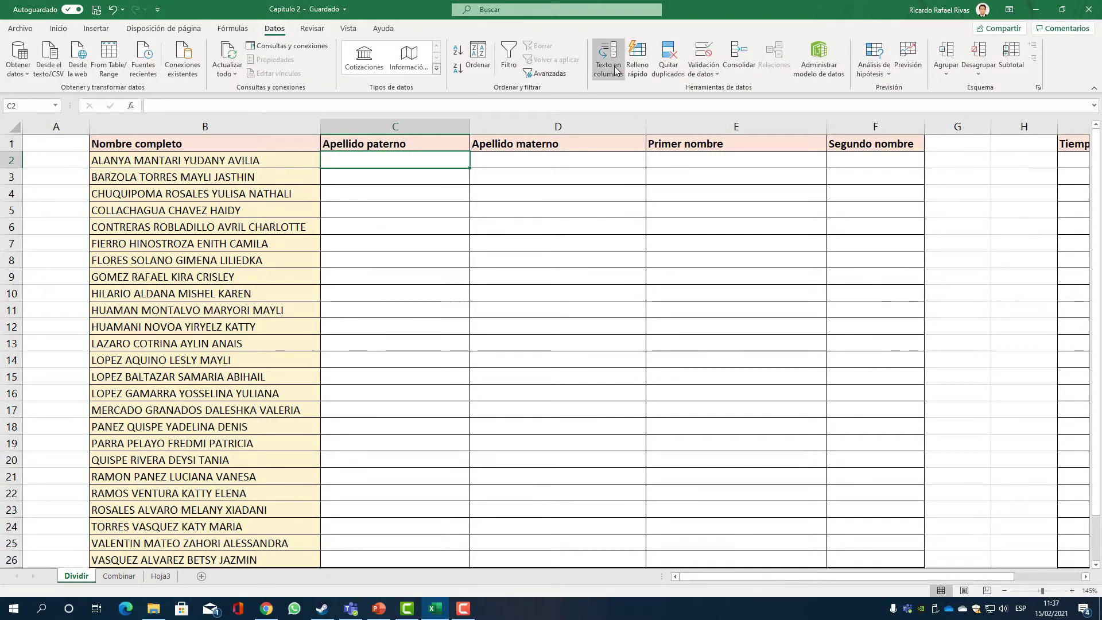
{"action": "left_click", "coordinate": [324, 324]}
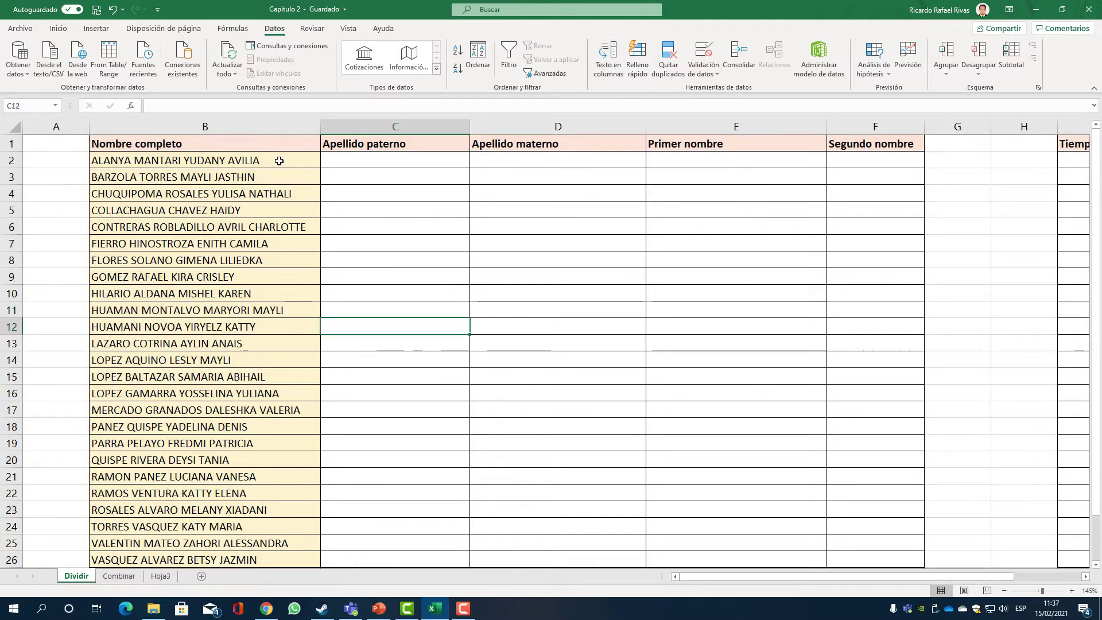
{"action": "left_click", "coordinate": [278, 162]}
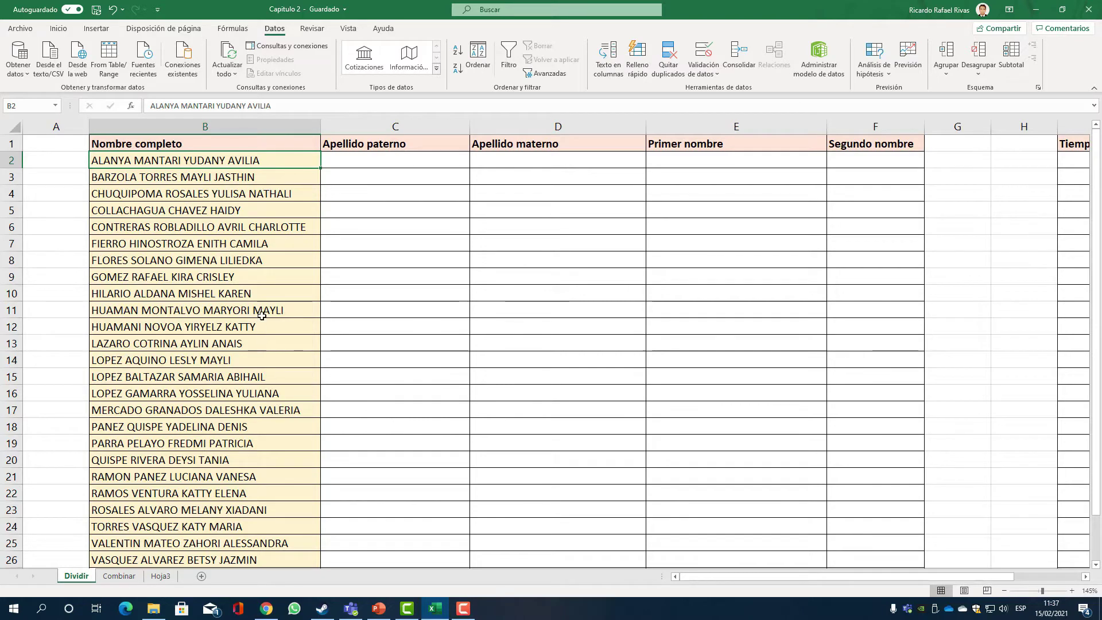
{"action": "scroll", "coordinate": [262, 407], "scroll_direction": "down", "scroll_amount": 3}
{"action": "left_click", "coordinate": [260, 458], "text": "shift"}
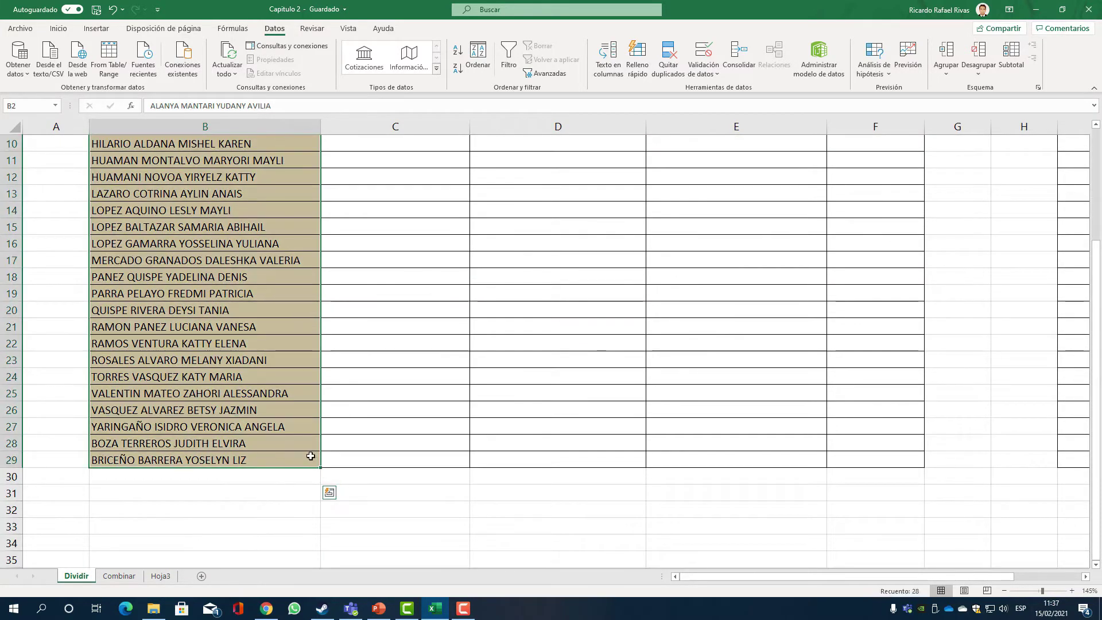
{"action": "scroll", "coordinate": [268, 456], "scroll_direction": "up", "scroll_amount": 3}
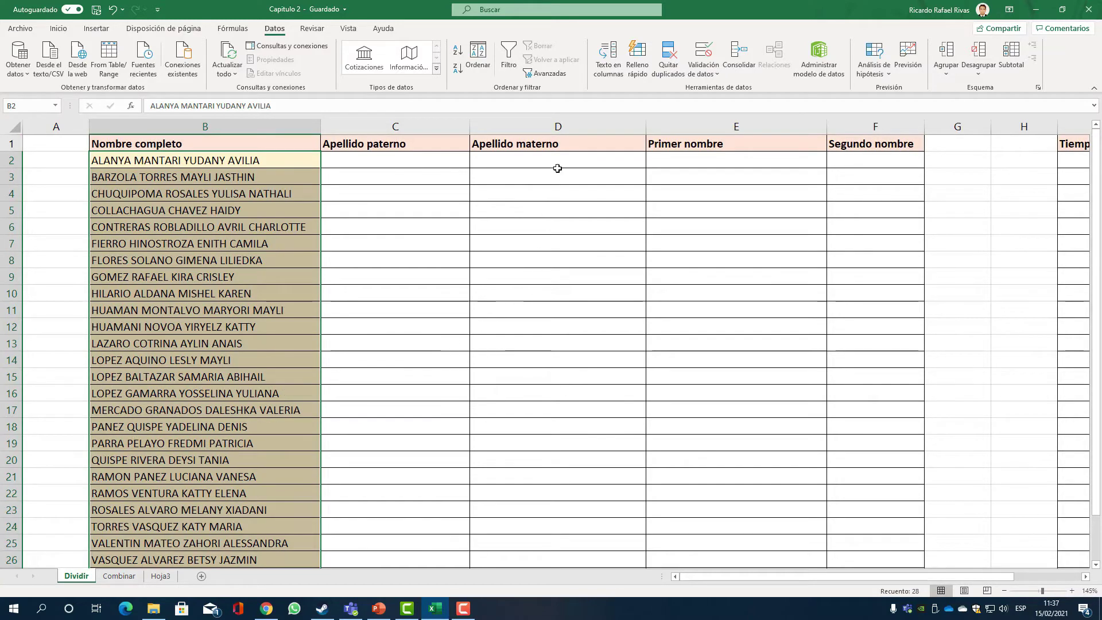
{"action": "left_click", "coordinate": [602, 62]}
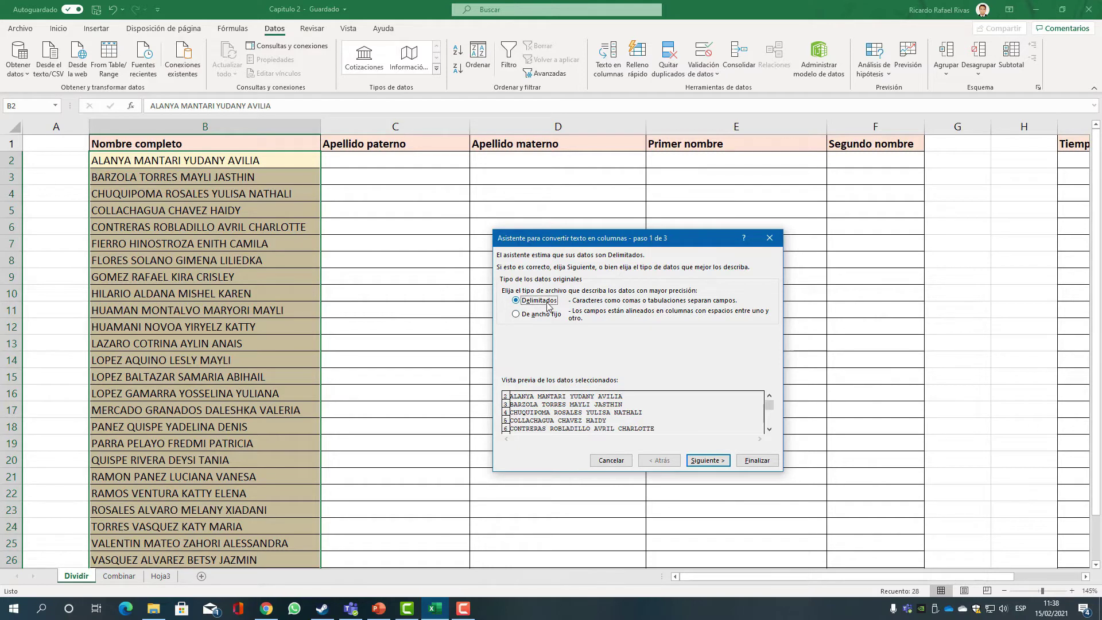
Treat the names as delimited data and split them by space in addition to tab, with consecutive delimiters counted as one
{"action": "left_click", "coordinate": [697, 460]}
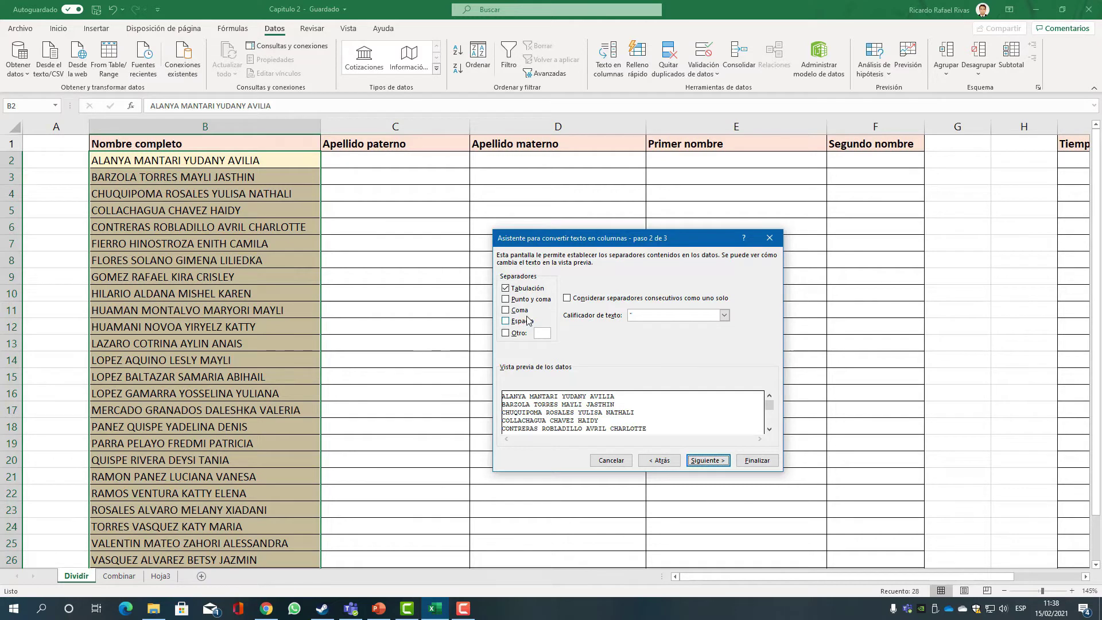
{"action": "left_click", "coordinate": [529, 321]}
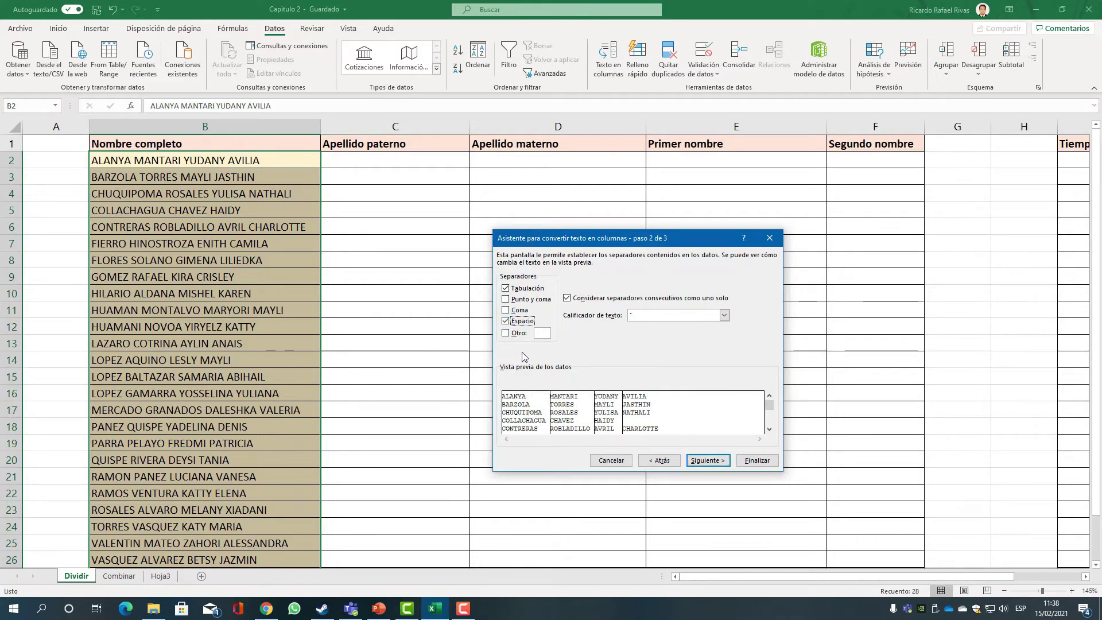
{"action": "left_click", "coordinate": [522, 321]}
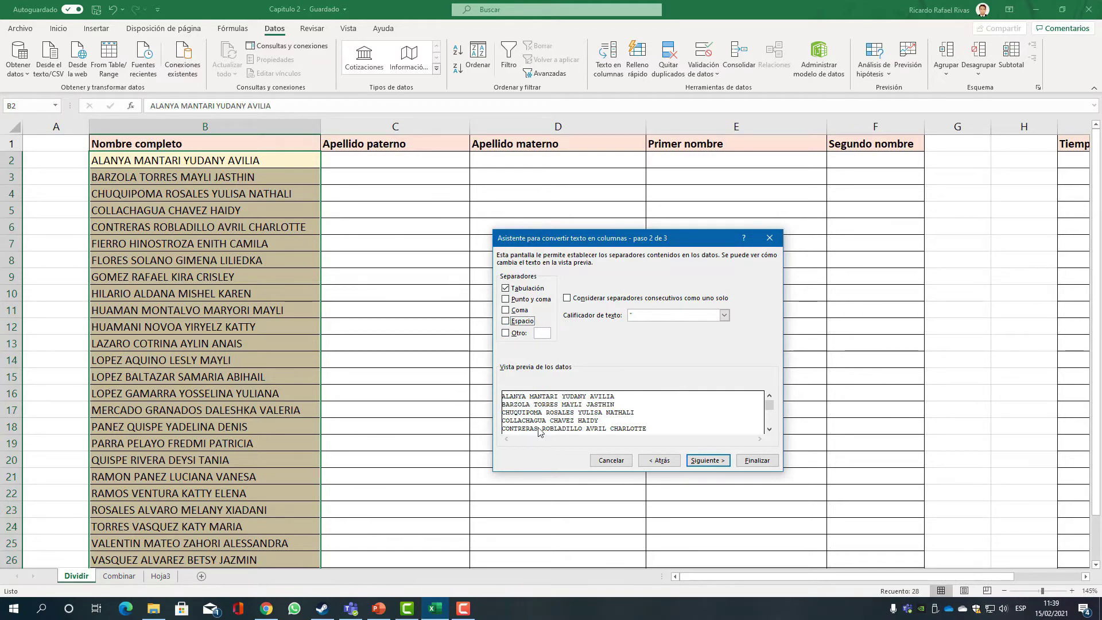
{"action": "left_click", "coordinate": [506, 322]}
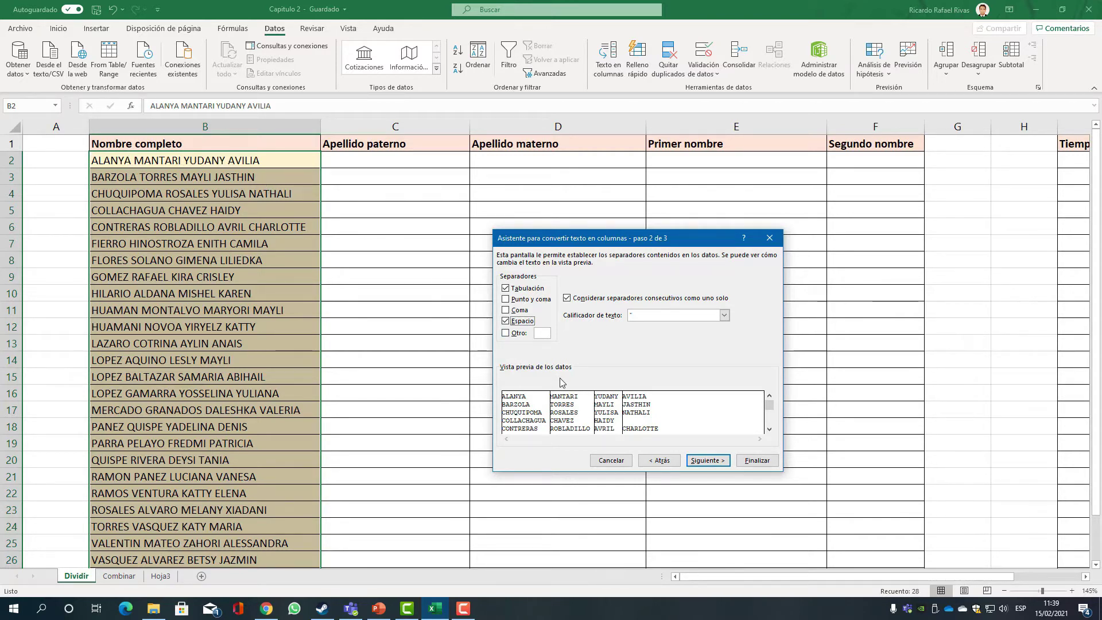
{"action": "left_click", "coordinate": [730, 462]}
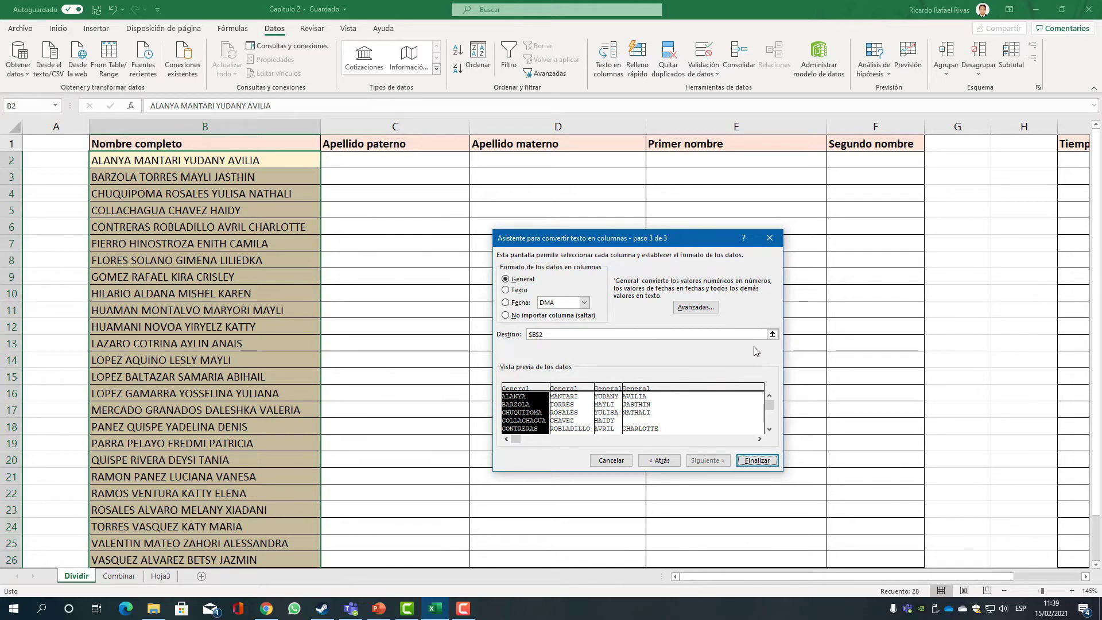
Output the split names from cell C2 with the first column formatted as Text, accepting replacement of the existing data
{"action": "left_click", "coordinate": [519, 289]}
{"action": "left_click", "coordinate": [772, 334]}
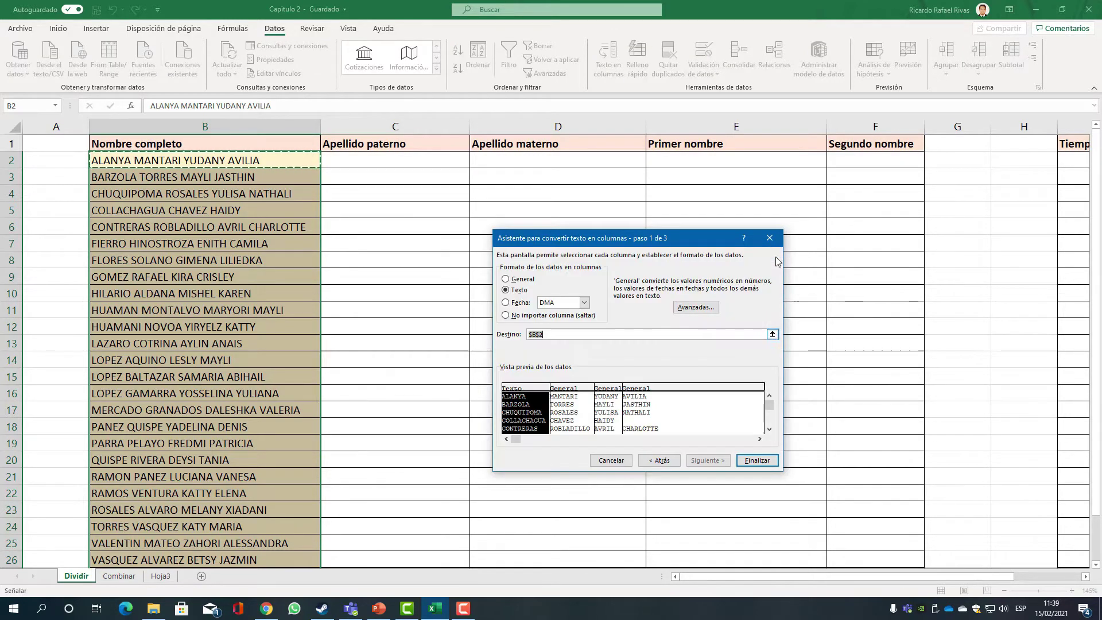
{"action": "left_click", "coordinate": [775, 252]}
{"action": "left_click", "coordinate": [773, 335]}
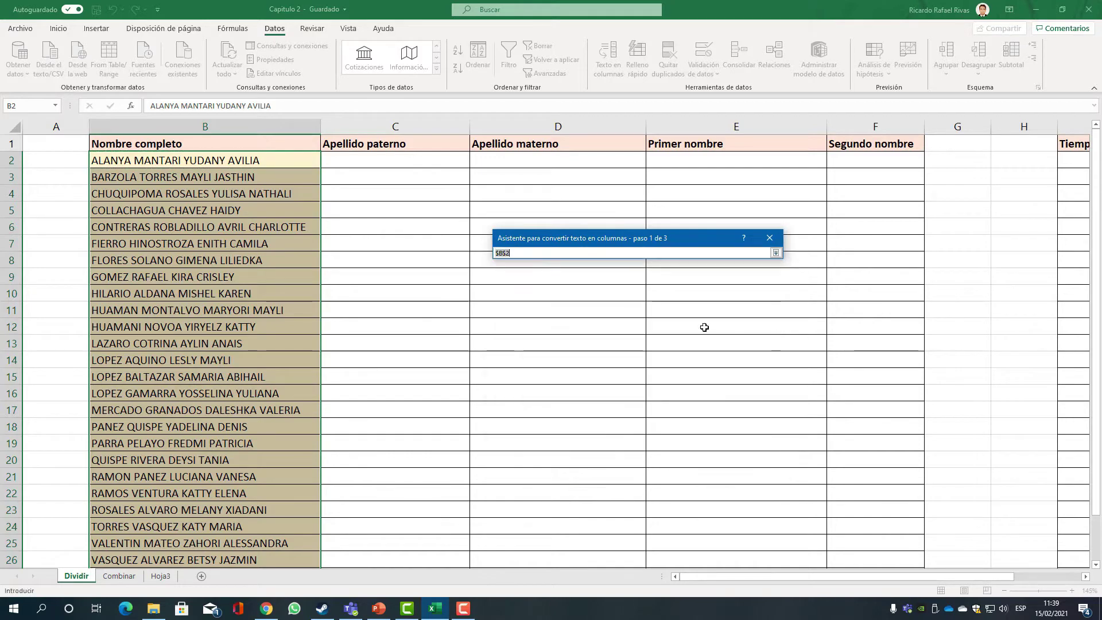
{"action": "left_click", "coordinate": [393, 166]}
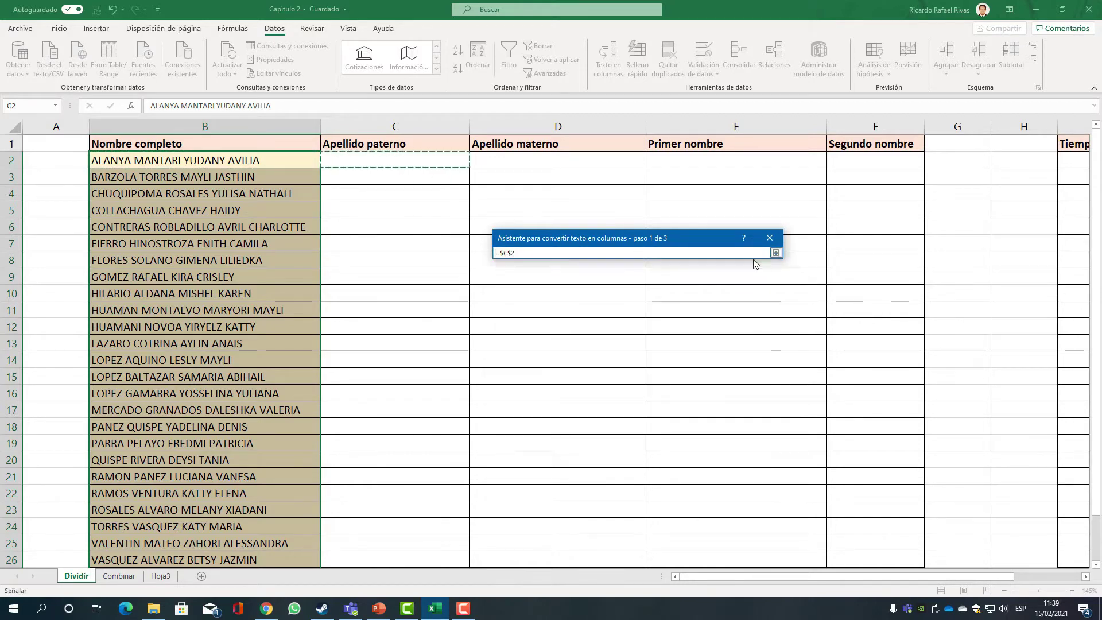
{"action": "left_click", "coordinate": [776, 253]}
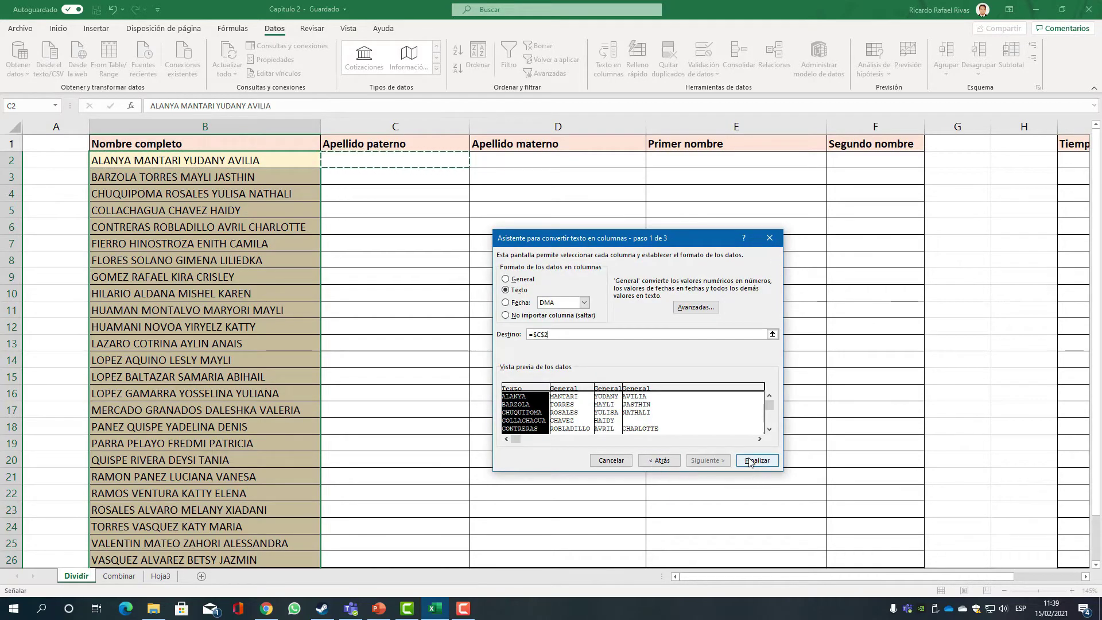
{"action": "left_click", "coordinate": [749, 460]}
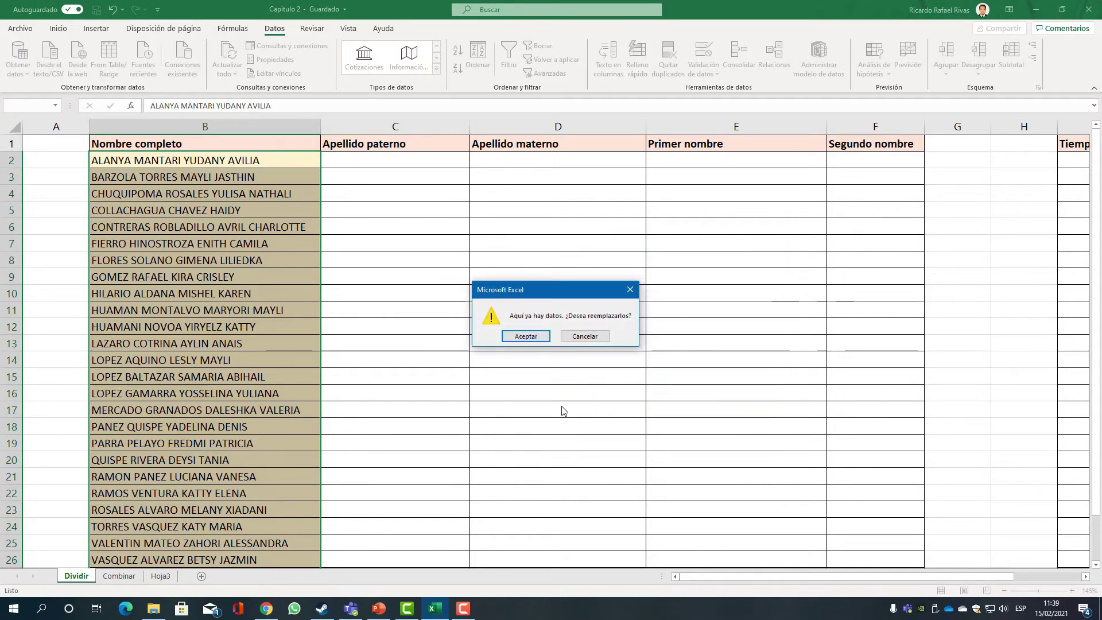
{"action": "left_click", "coordinate": [525, 337]}
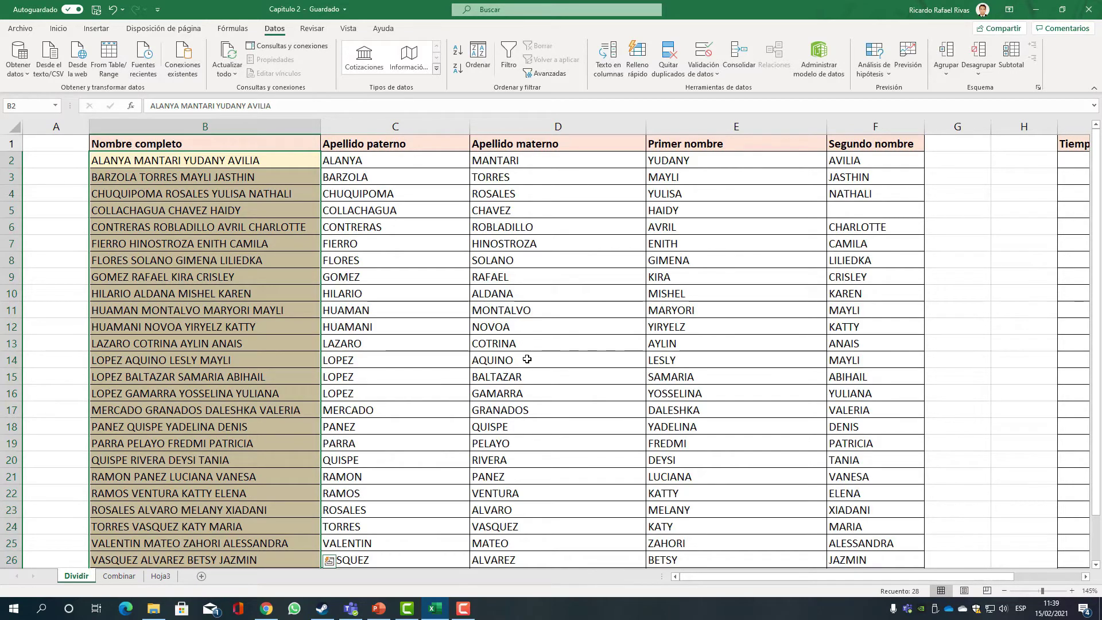
Check the split surnames and given names in columns C to F against the full names, down to row 29
{"action": "left_click", "coordinate": [356, 193]}
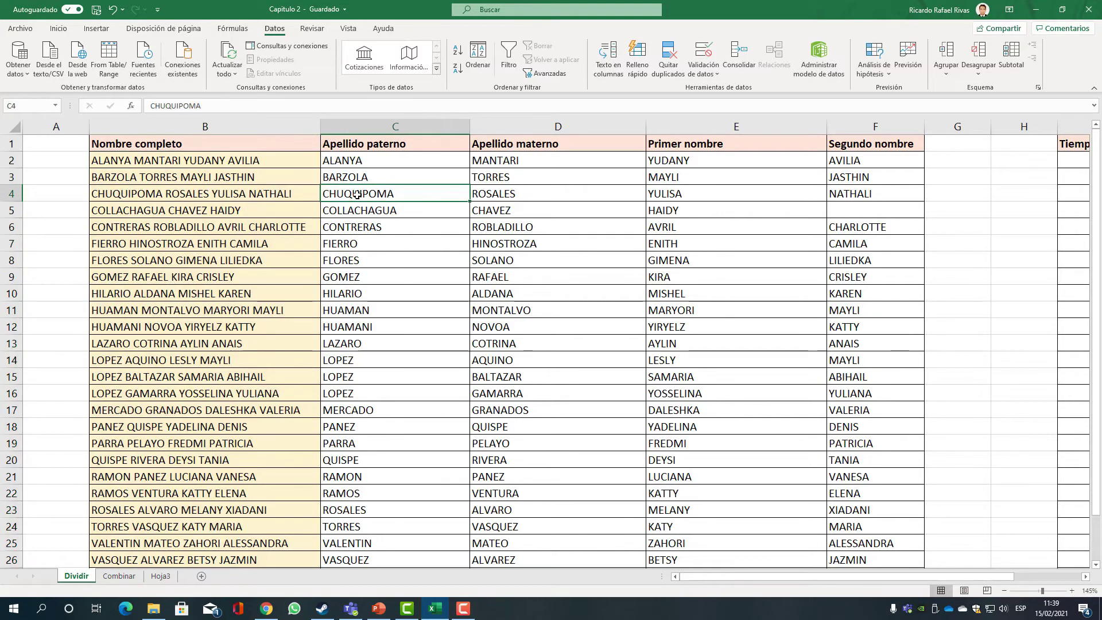
{"action": "left_click", "coordinate": [326, 162]}
{"action": "left_click", "coordinate": [228, 164]}
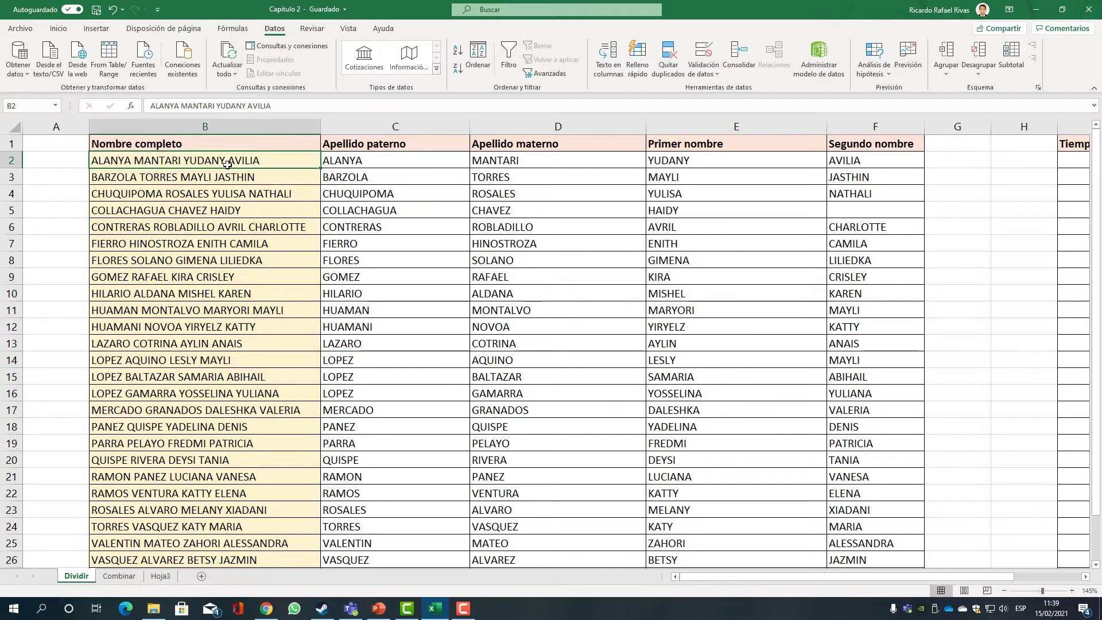
{"action": "left_click", "coordinate": [395, 160]}
{"action": "left_click", "coordinate": [518, 160]}
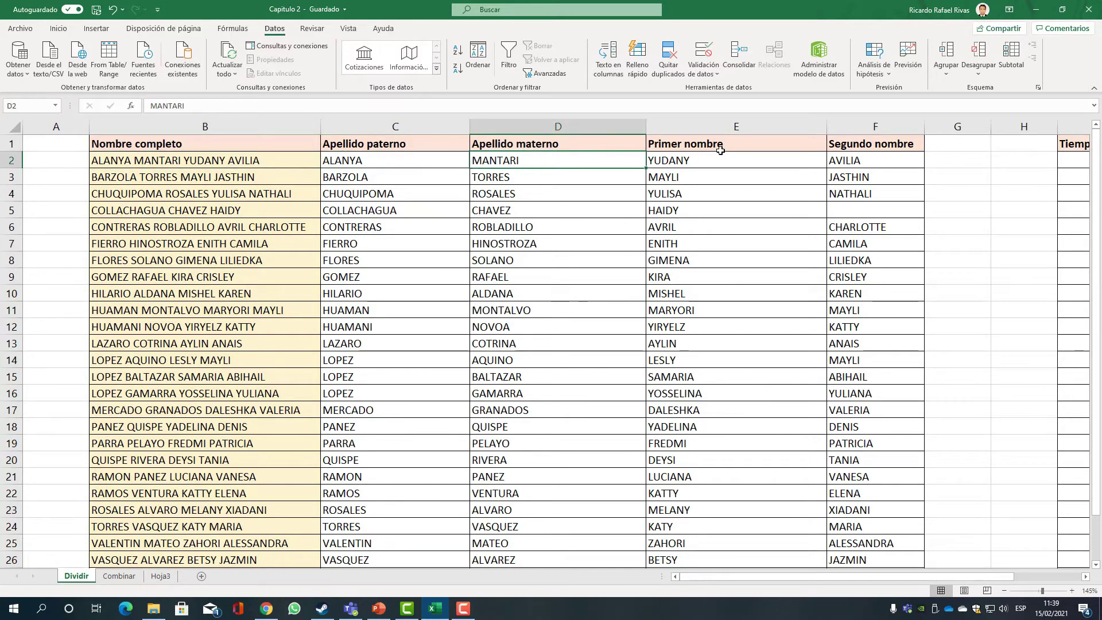
{"action": "left_click", "coordinate": [365, 166]}
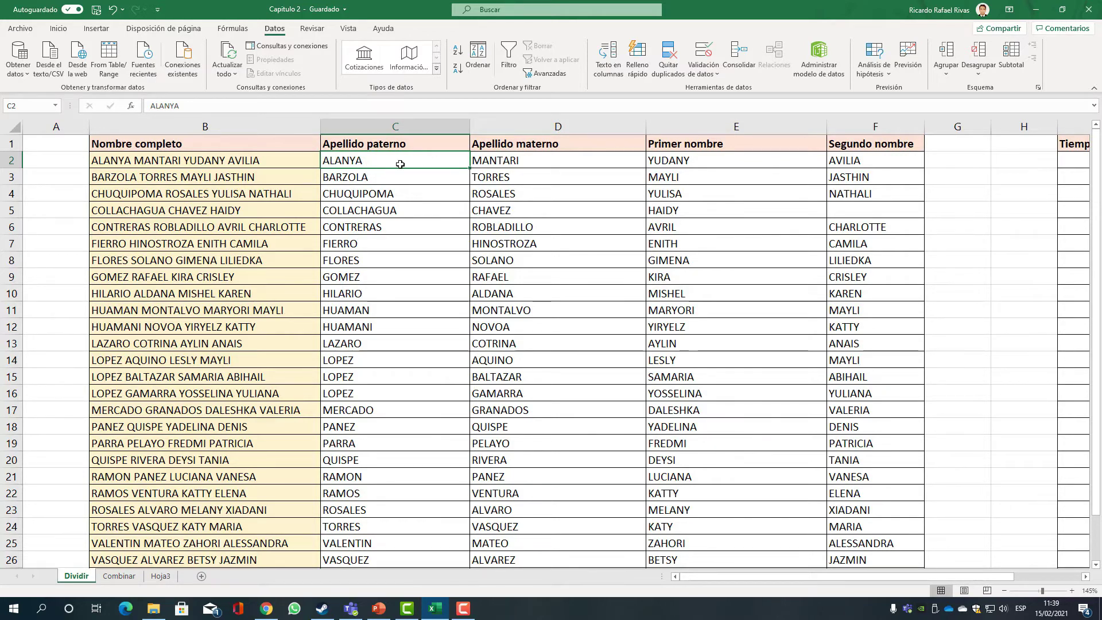
{"action": "left_click", "coordinate": [505, 164]}
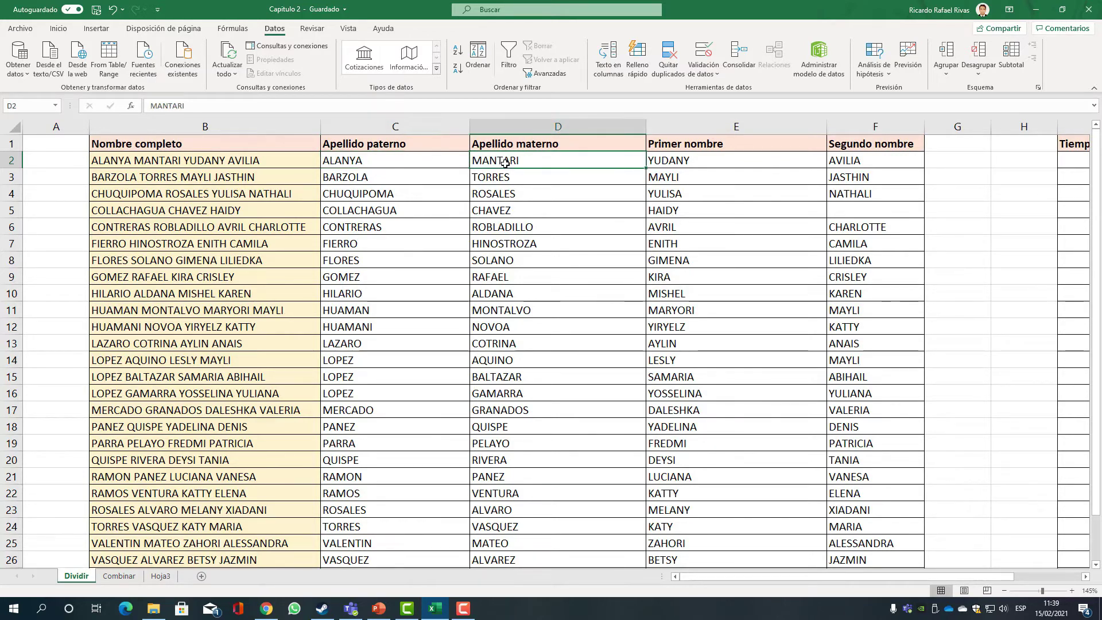
{"action": "left_click", "coordinate": [708, 160]}
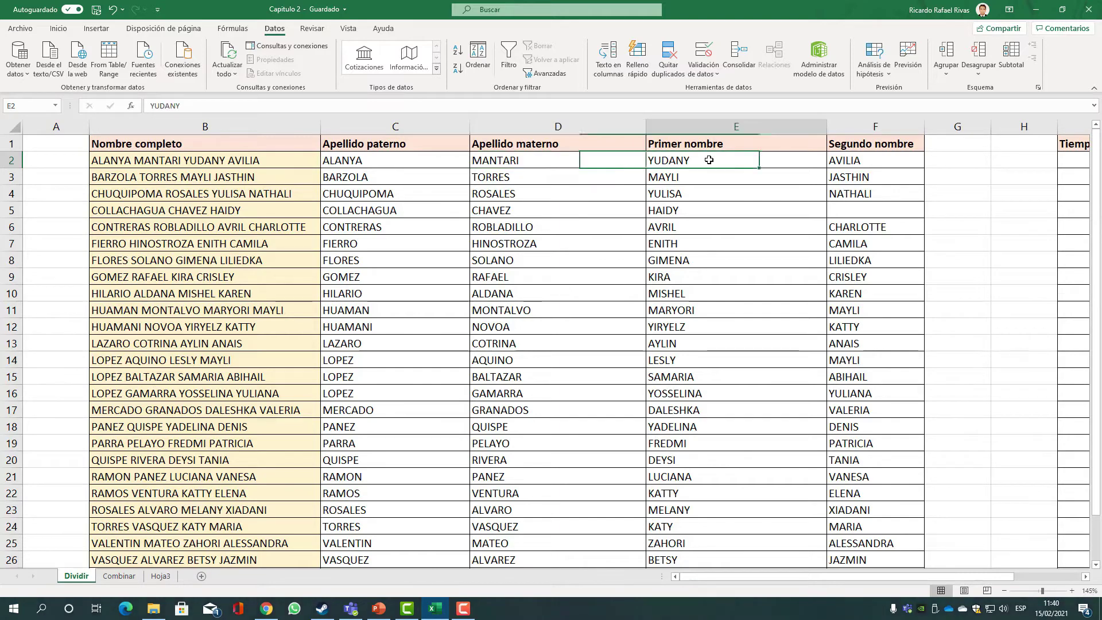
{"action": "left_click", "coordinate": [869, 161]}
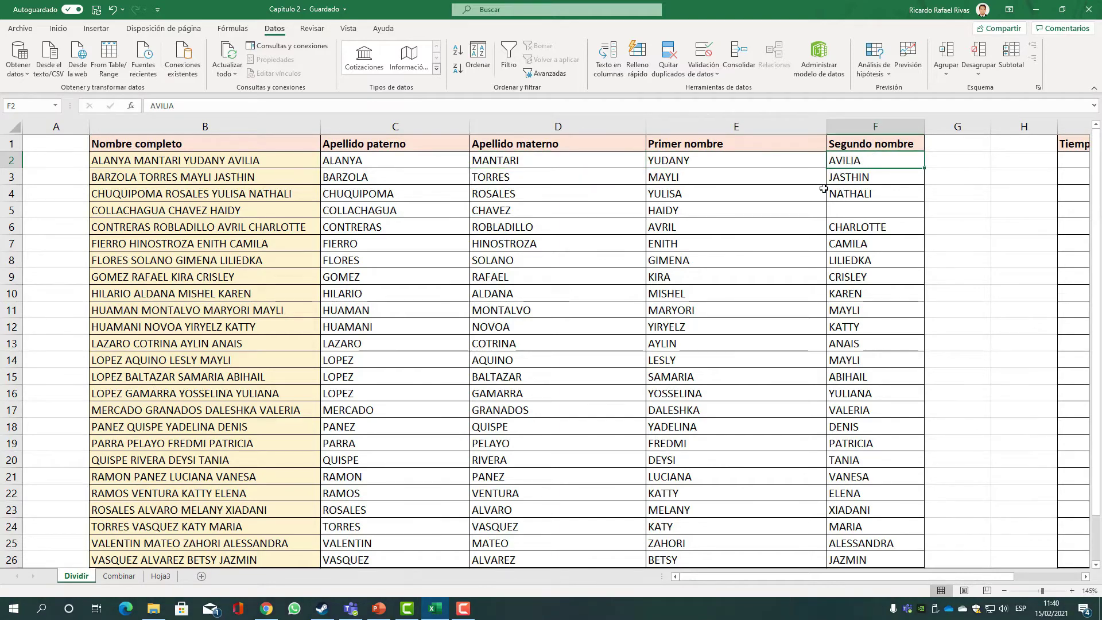
{"action": "scroll", "coordinate": [528, 292], "scroll_direction": "down", "scroll_amount": 3}
{"action": "scroll", "coordinate": [525, 290], "scroll_direction": "up", "scroll_amount": 3}
{"action": "scroll", "coordinate": [530, 296], "scroll_direction": "down", "scroll_amount": 4}
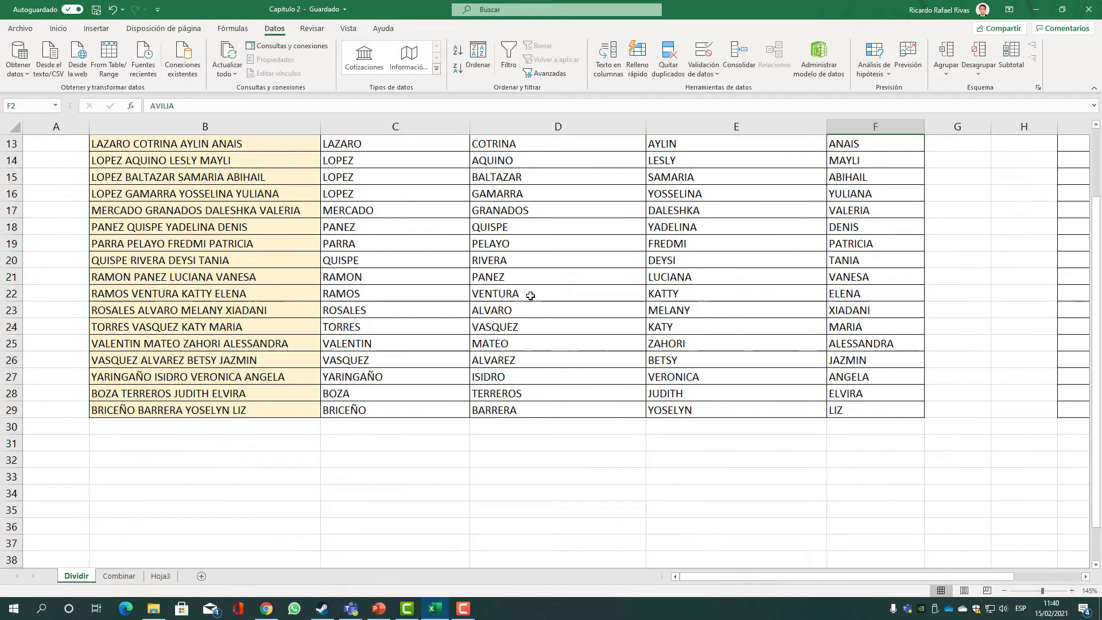
{"action": "scroll", "coordinate": [531, 295], "scroll_direction": "down", "scroll_amount": 3}
{"action": "scroll", "coordinate": [529, 295], "scroll_direction": "up", "scroll_amount": 7}
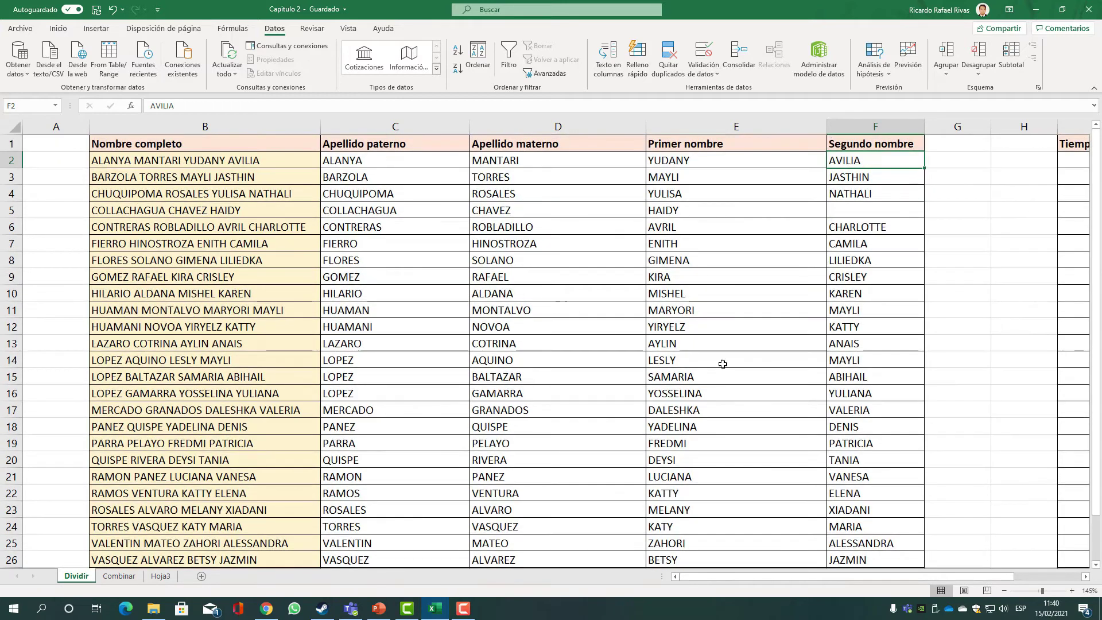
Examine the Tiempo trabajado times and the empty Horas, Minutos and Segundos columns beside them
{"action": "left_click_drag", "start_coordinate": [746, 576], "coordinate": [700, 574]}
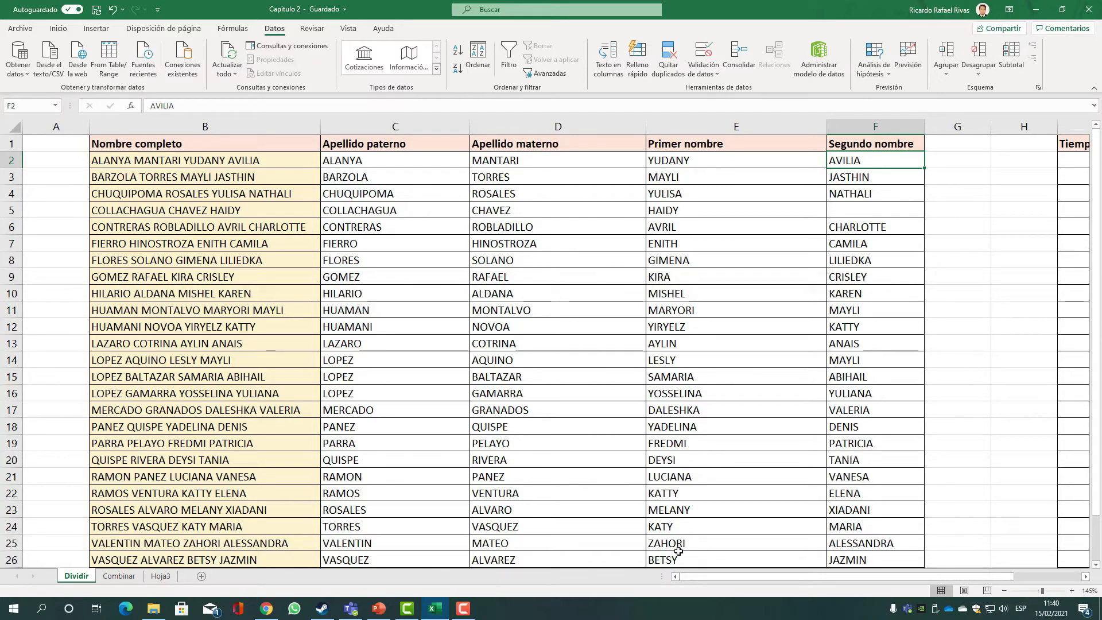
{"action": "left_click_drag", "start_coordinate": [768, 577], "coordinate": [834, 576]}
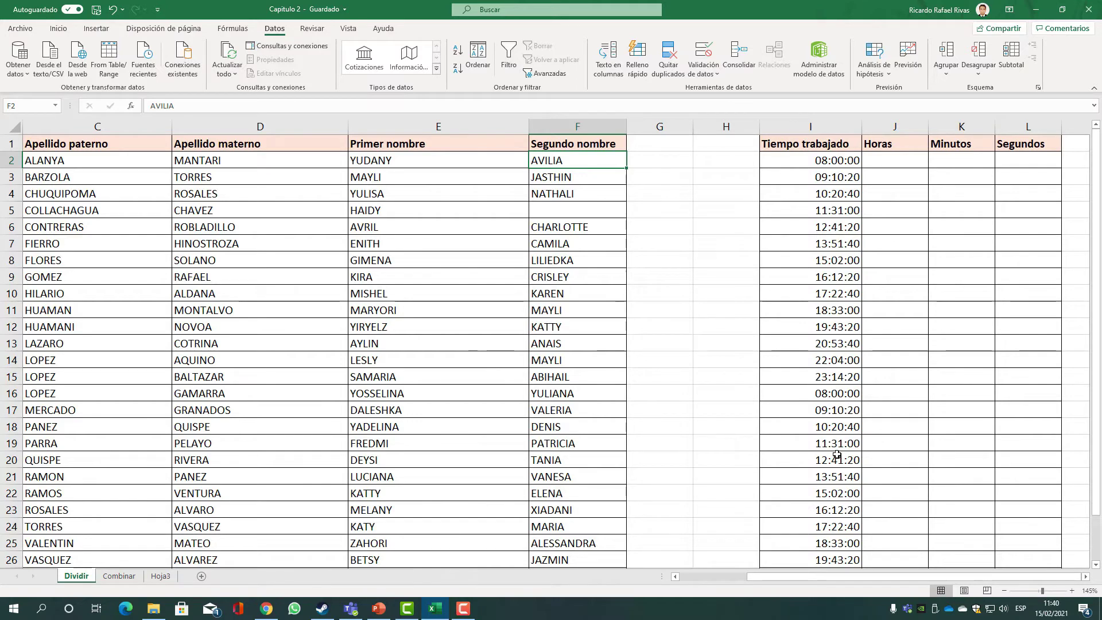
{"action": "left_click", "coordinate": [1084, 576]}
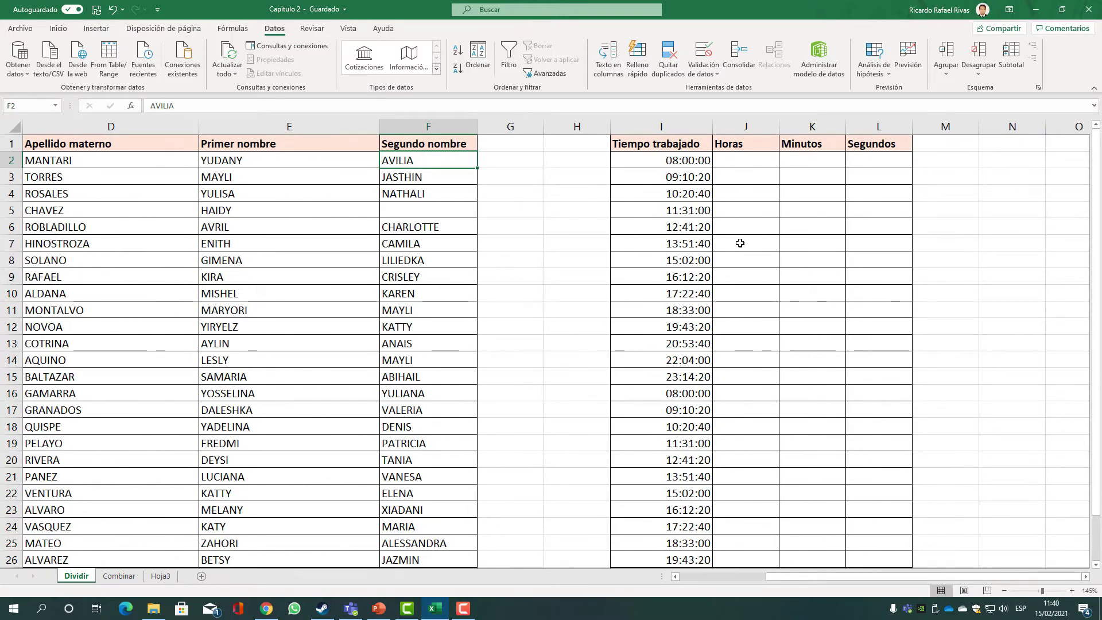
{"action": "left_click", "coordinate": [689, 162]}
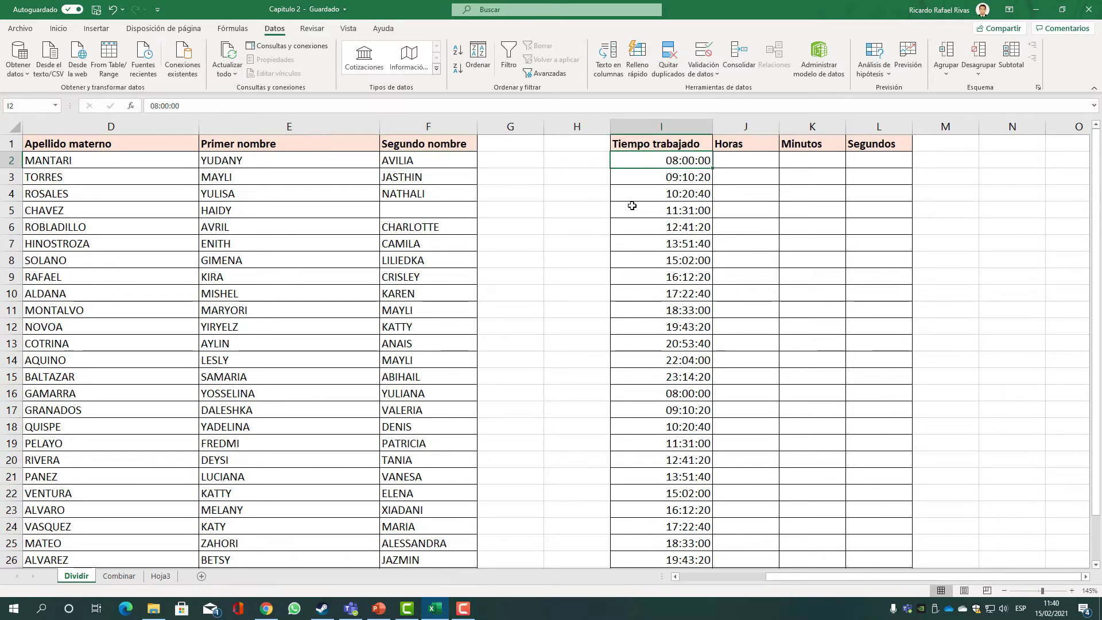
{"action": "left_click", "coordinate": [772, 162]}
{"action": "left_click", "coordinate": [689, 162]}
{"action": "left_click", "coordinate": [735, 158]}
{"action": "left_click", "coordinate": [813, 160]}
{"action": "left_click", "coordinate": [878, 160]}
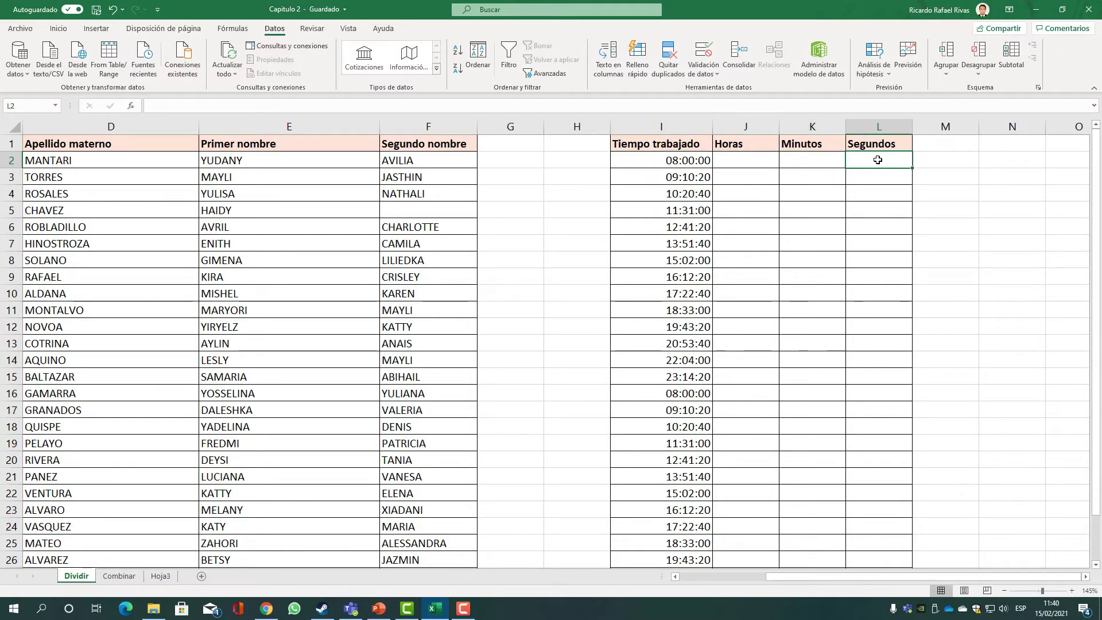
{"action": "left_click", "coordinate": [747, 164]}
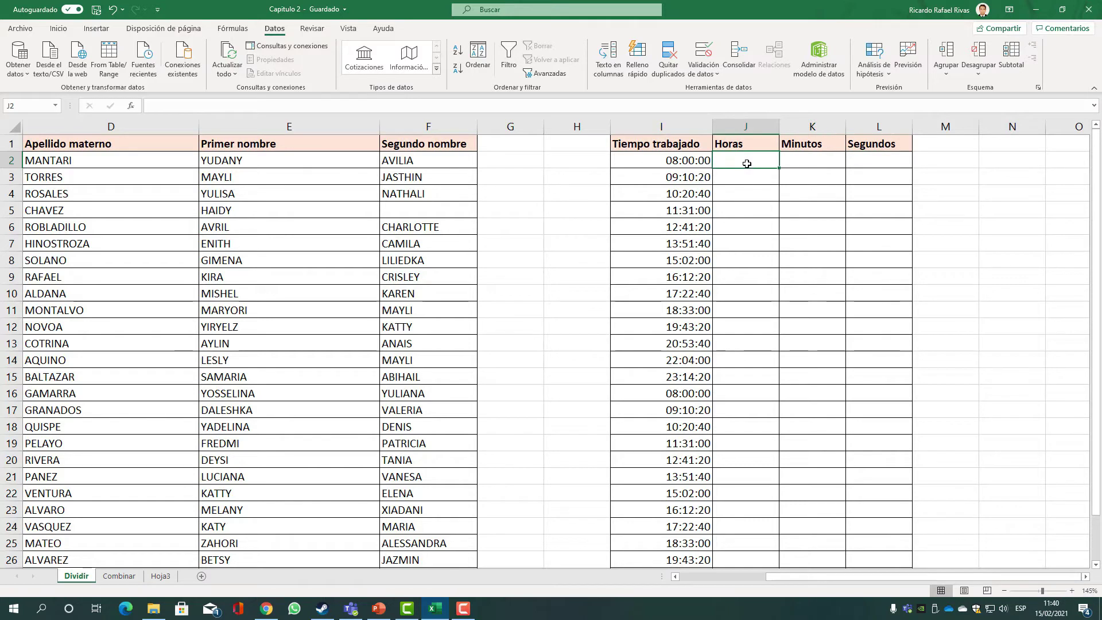
{"action": "left_click", "coordinate": [666, 161]}
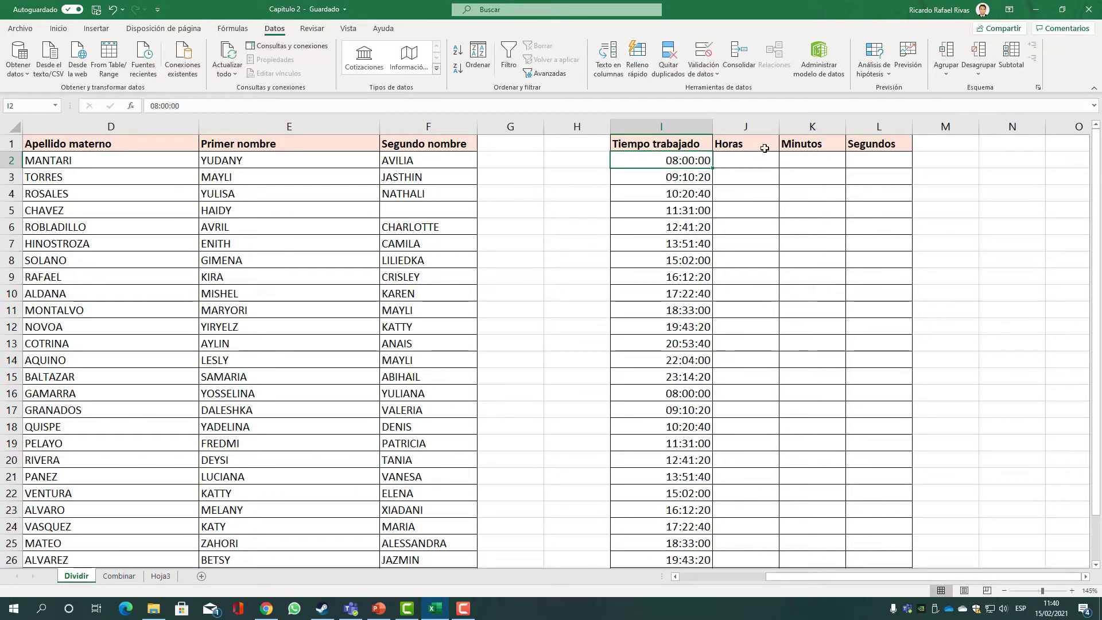
{"action": "left_click", "coordinate": [687, 177]}
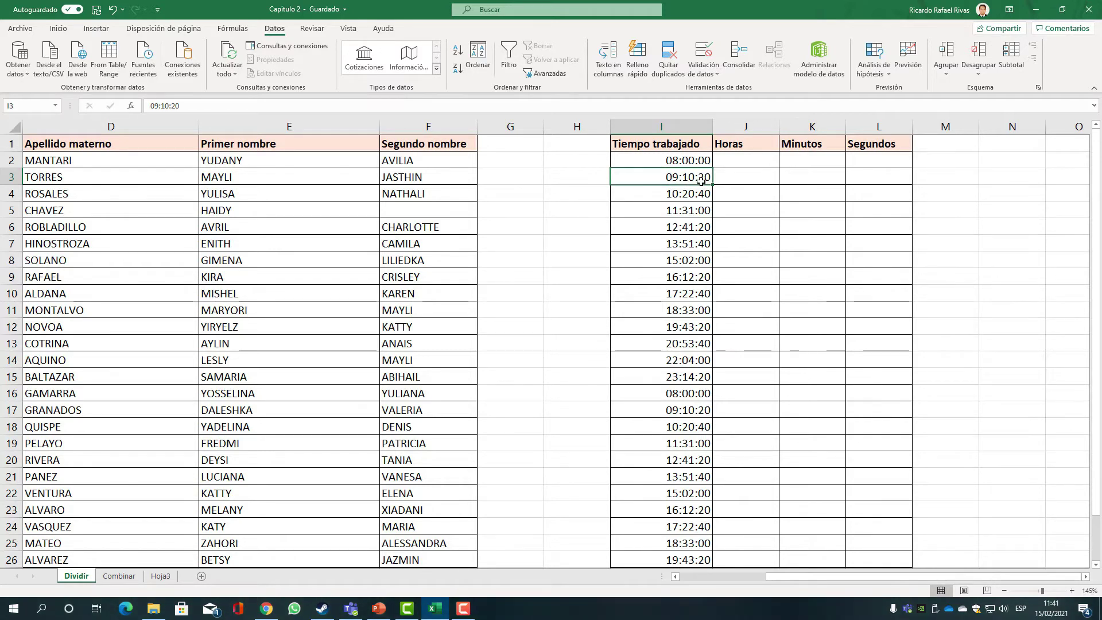
{"action": "left_click", "coordinate": [701, 165]}
{"action": "left_click", "coordinate": [736, 160]}
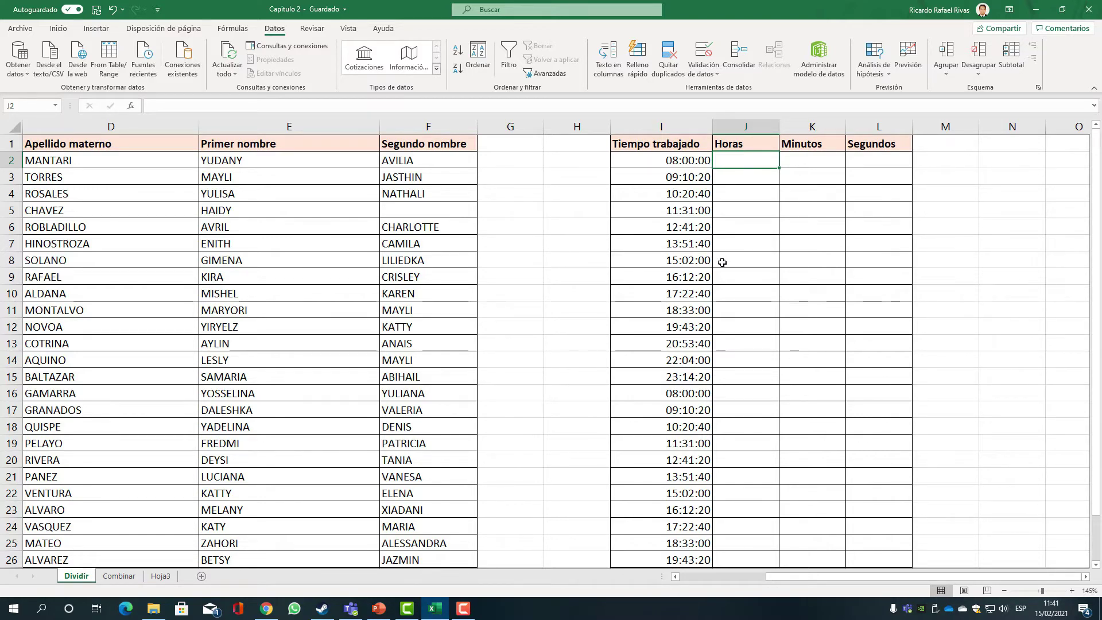
Start the Text to Columns wizard on the worked times in I2:I29, treating them as delimited data
{"action": "left_click", "coordinate": [696, 160]}
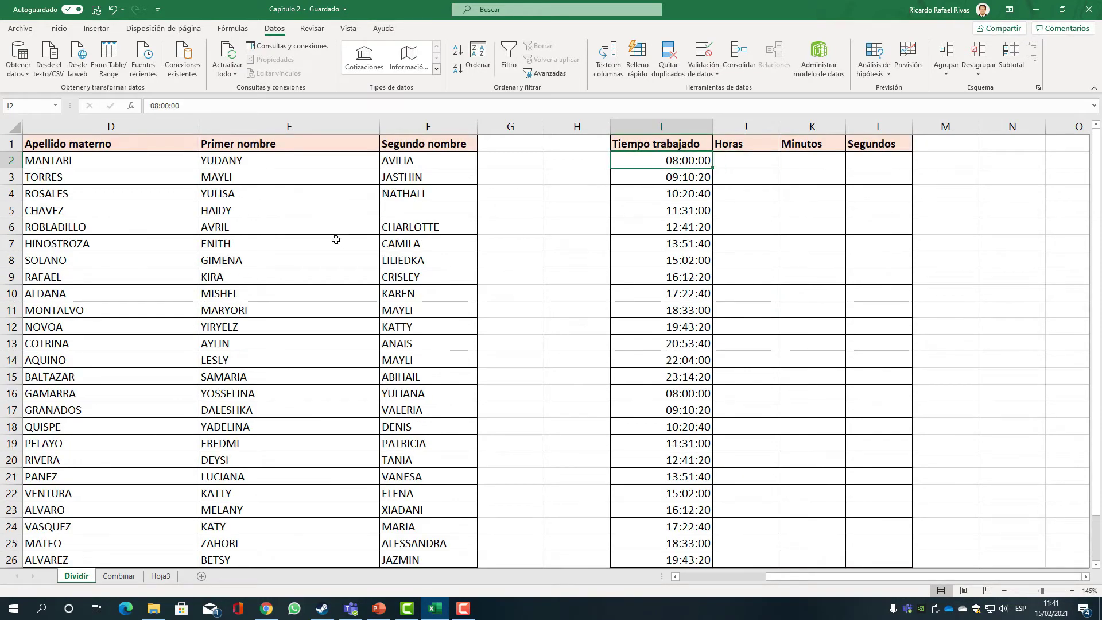
{"action": "scroll", "coordinate": [676, 407], "scroll_direction": "down", "scroll_amount": 3}
{"action": "left_click", "coordinate": [683, 461], "text": "shift"}
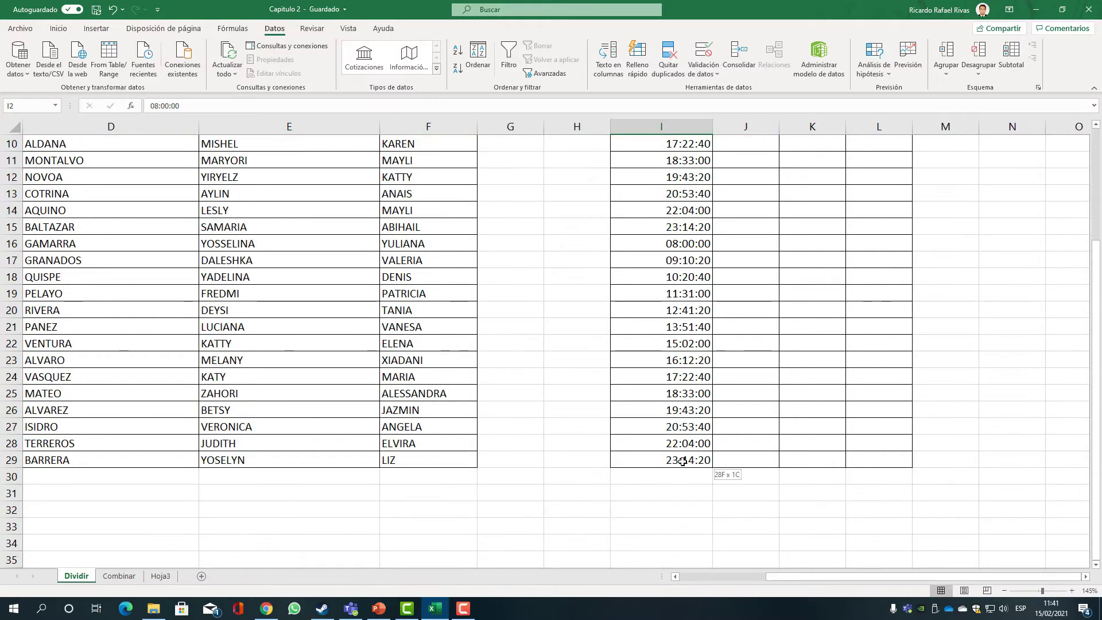
{"action": "scroll", "coordinate": [683, 459], "scroll_direction": "up", "scroll_amount": 3}
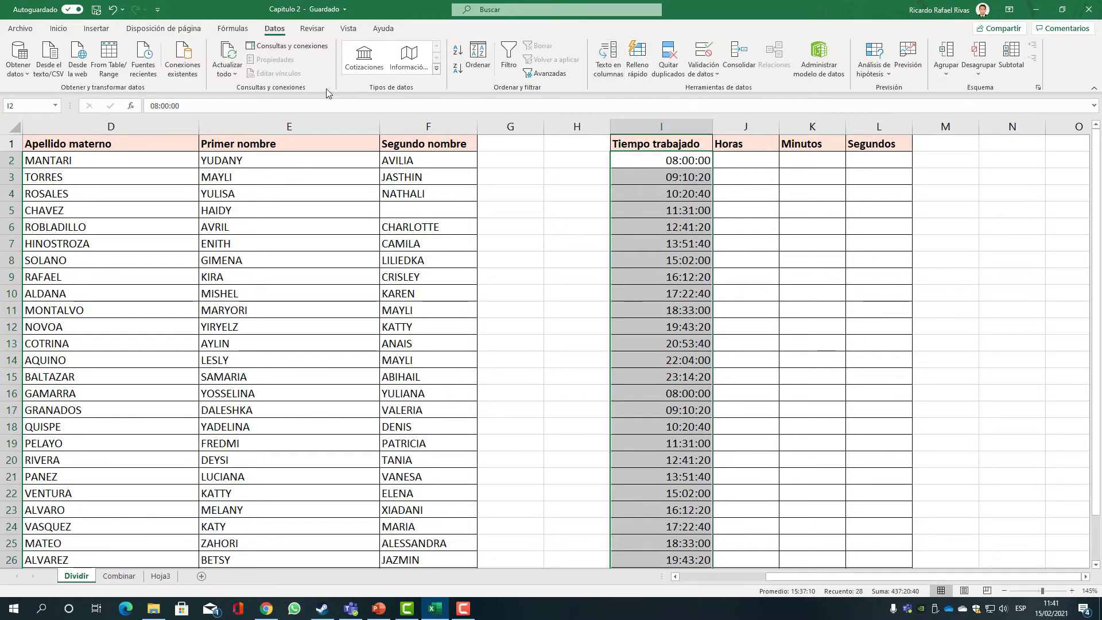
{"action": "left_click", "coordinate": [607, 58]}
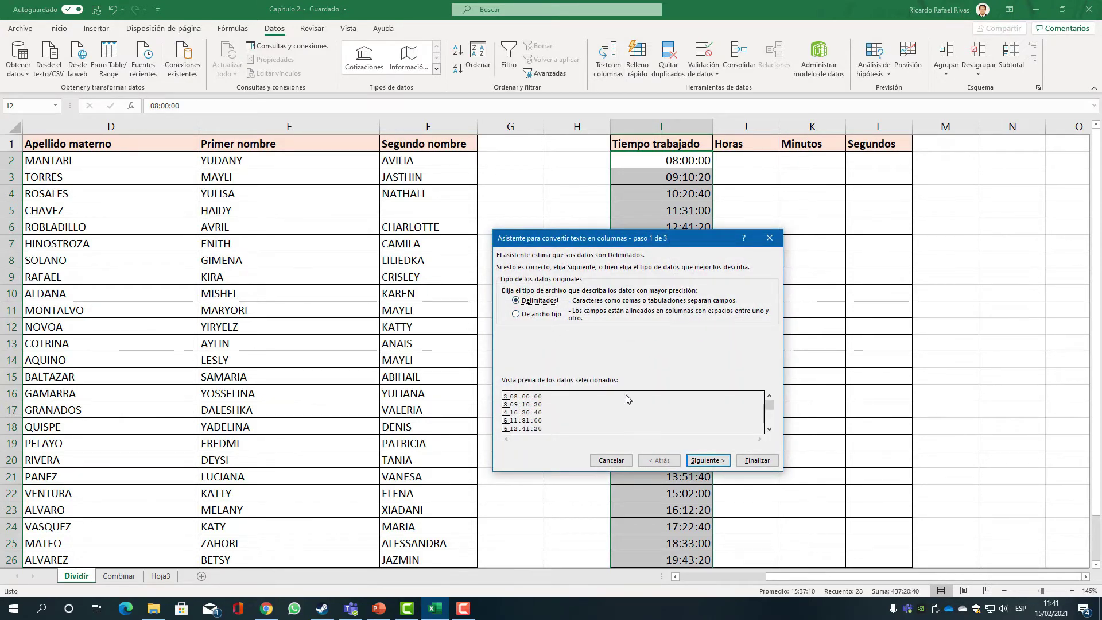
{"action": "left_click", "coordinate": [703, 461]}
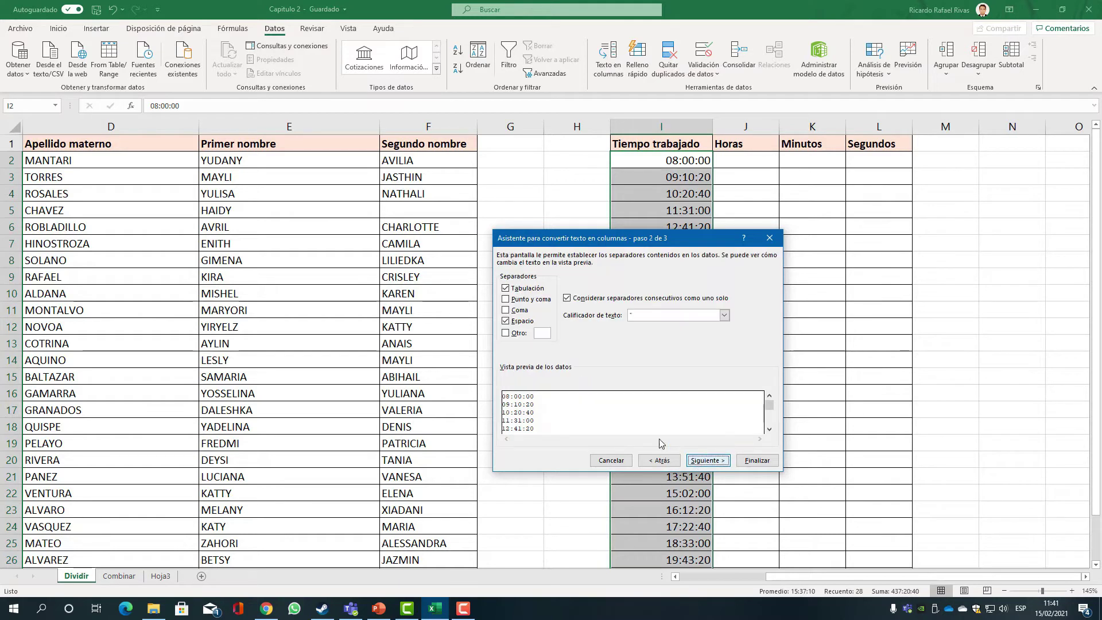
Split the times at a custom colon delimiter instead of spaces, without merging consecutive delimiters, and check the data preview
{"action": "left_click", "coordinate": [518, 323]}
{"action": "left_click", "coordinate": [510, 335]}
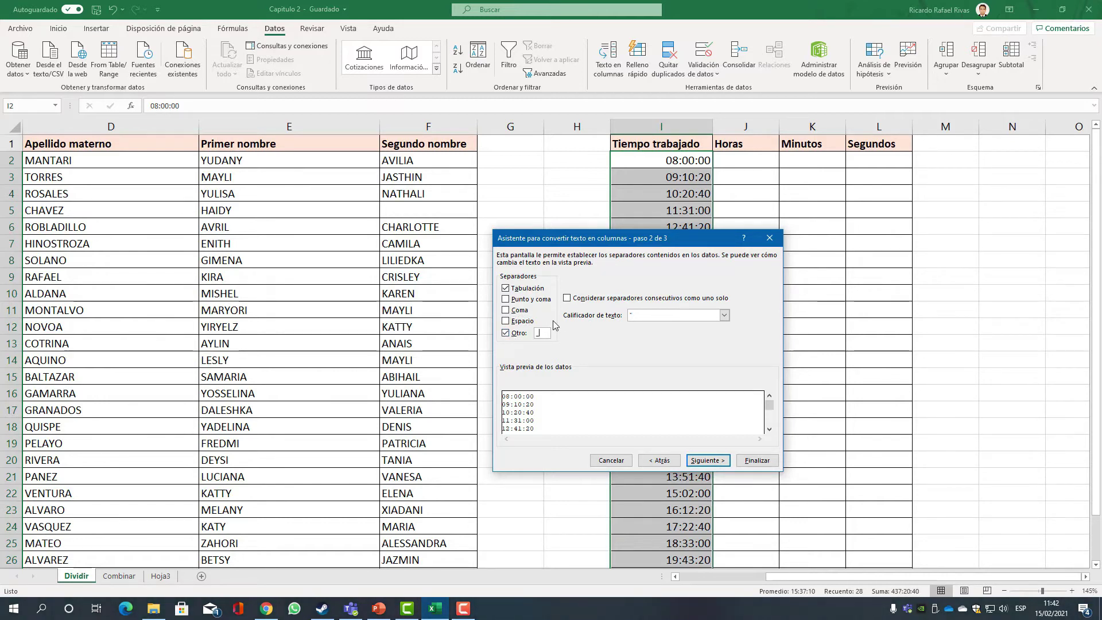
{"action": "type", "text": ":"}
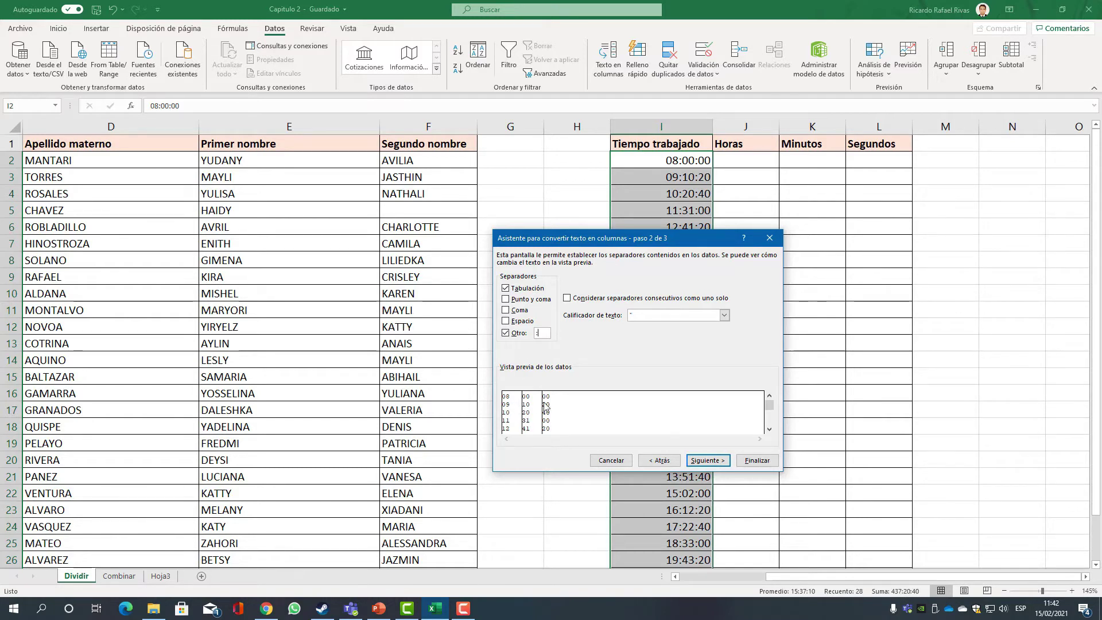
{"action": "mouse_move", "coordinate": [771, 405]}
{"action": "left_mouse_down"}
{"action": "mouse_move", "coordinate": [775, 435]}
{"action": "mouse_move", "coordinate": [778, 410]}
{"action": "left_mouse_up"}
{"action": "left_click", "coordinate": [768, 395]}
{"action": "scroll", "coordinate": [763, 430], "scroll_direction": "down", "scroll_amount": 3}
{"action": "left_click", "coordinate": [705, 460]}
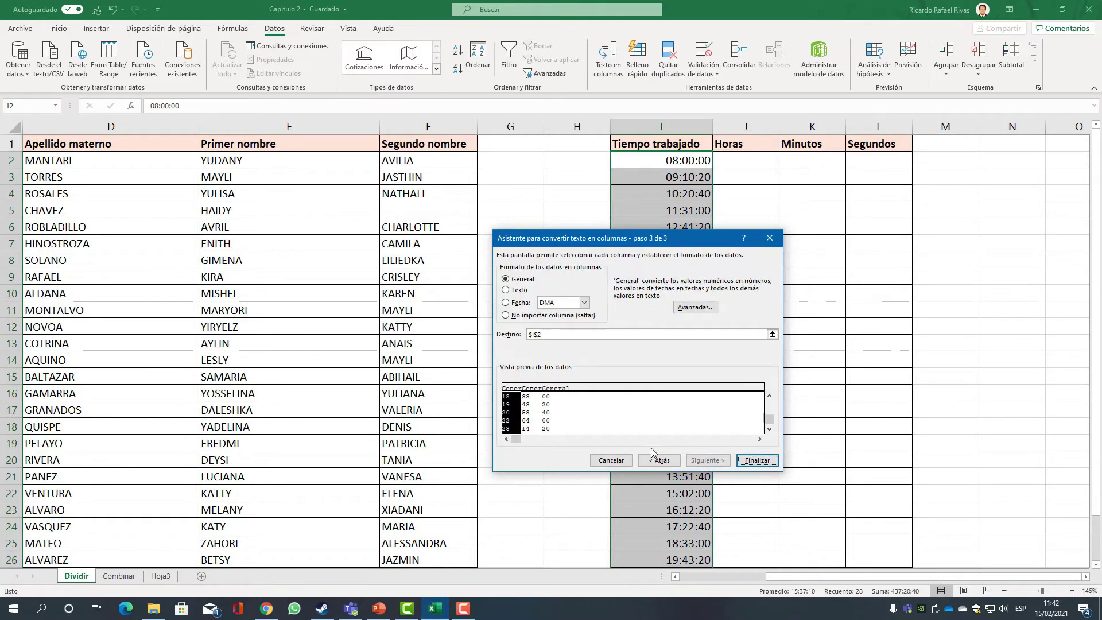
Output the split times from cell J2 in General format, accepting replacement of the existing data
{"action": "left_click", "coordinate": [506, 290]}
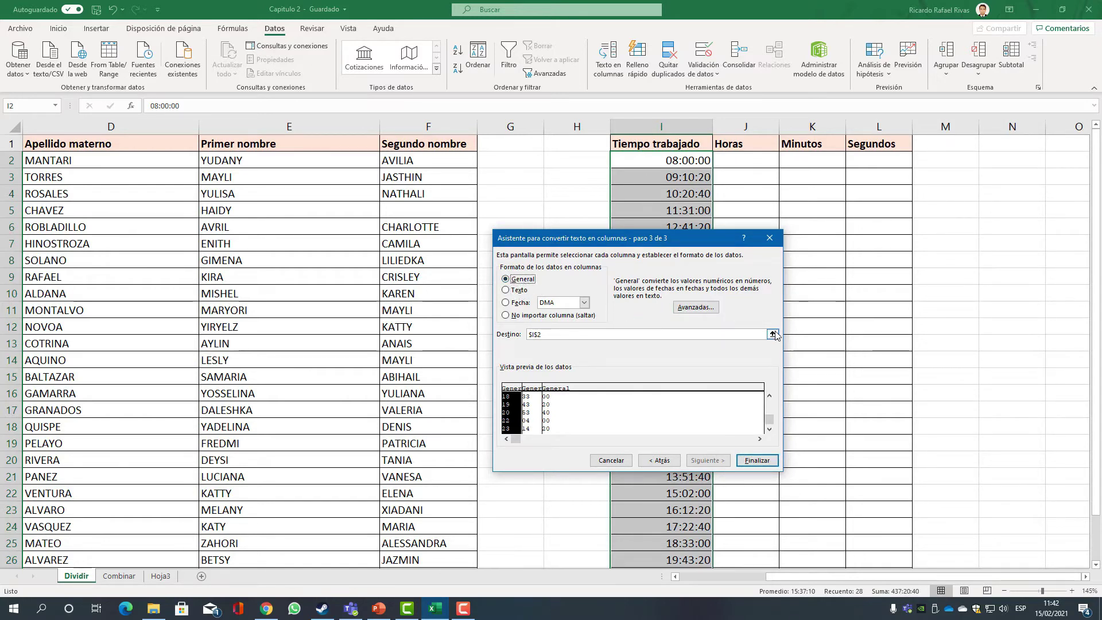
{"action": "left_click", "coordinate": [771, 334]}
{"action": "left_click", "coordinate": [734, 164]}
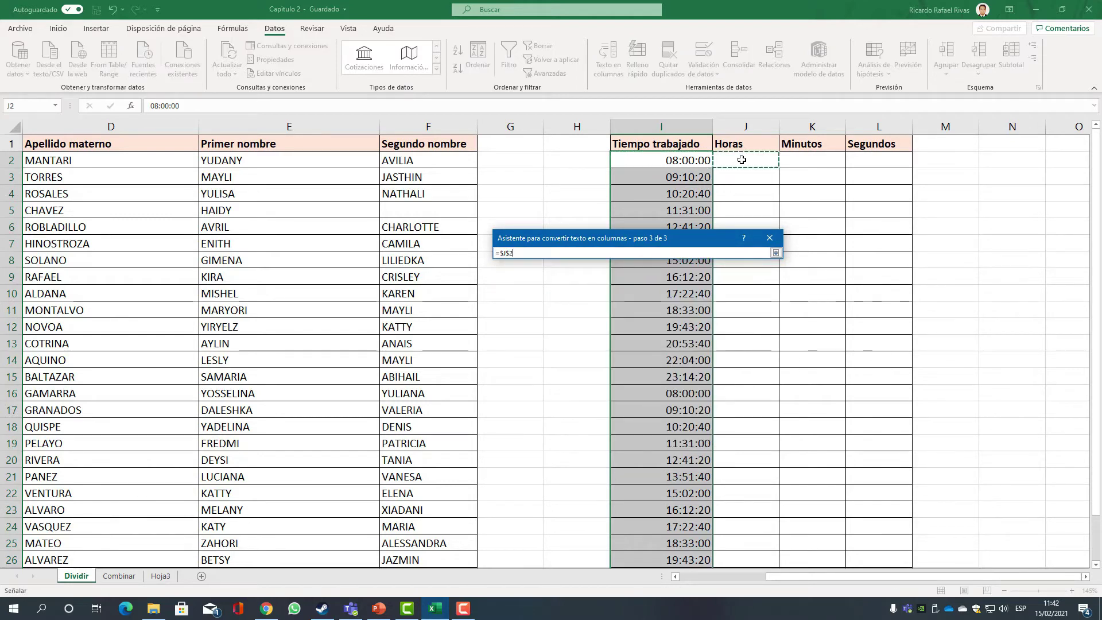
{"action": "left_click", "coordinate": [776, 254]}
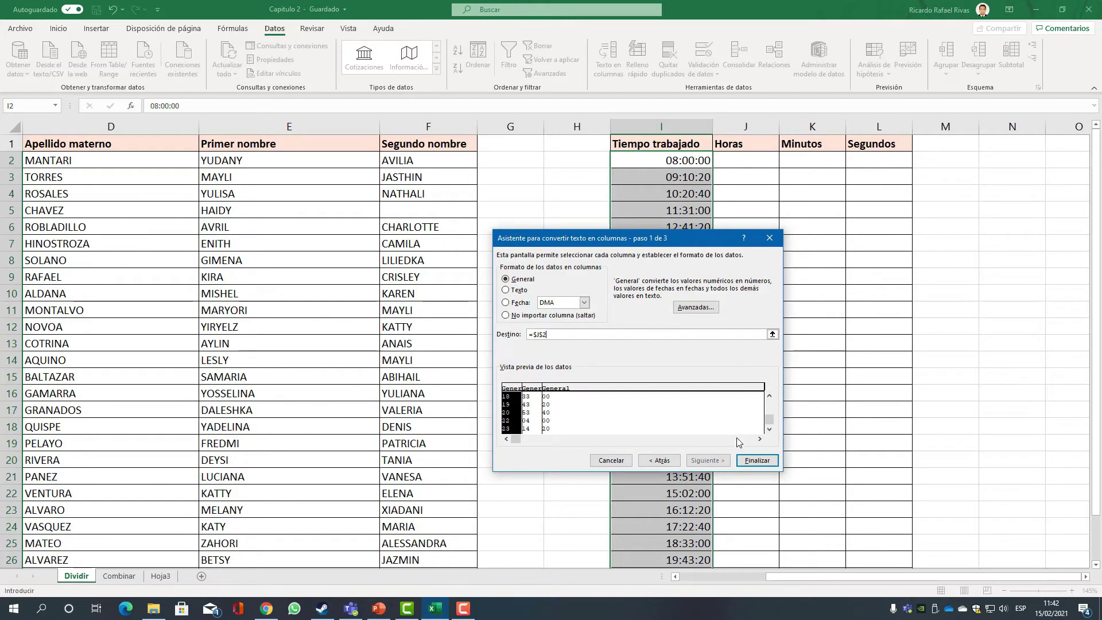
{"action": "left_click", "coordinate": [756, 461]}
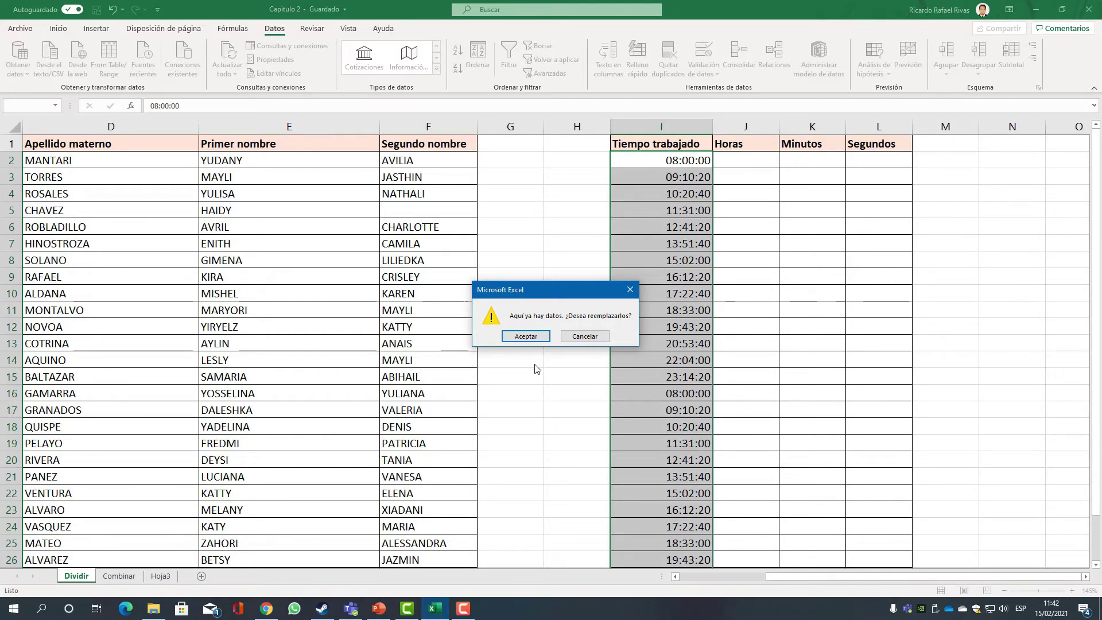
{"action": "left_click", "coordinate": [534, 337]}
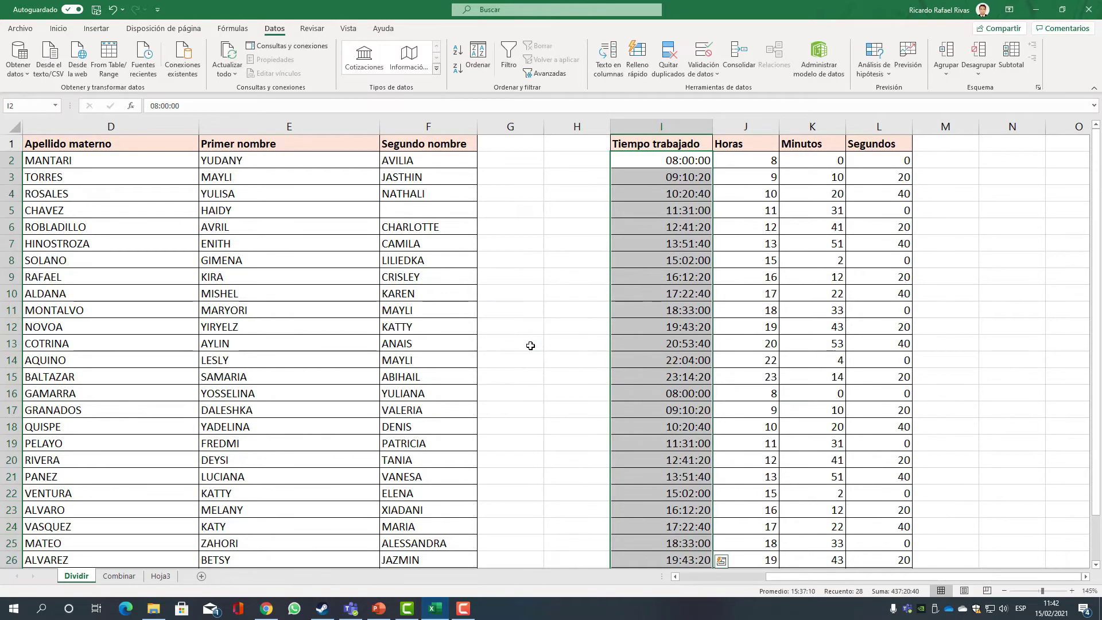
Review the separated values in the Horas, Minutos and Segundos columns
{"action": "left_click", "coordinate": [830, 210]}
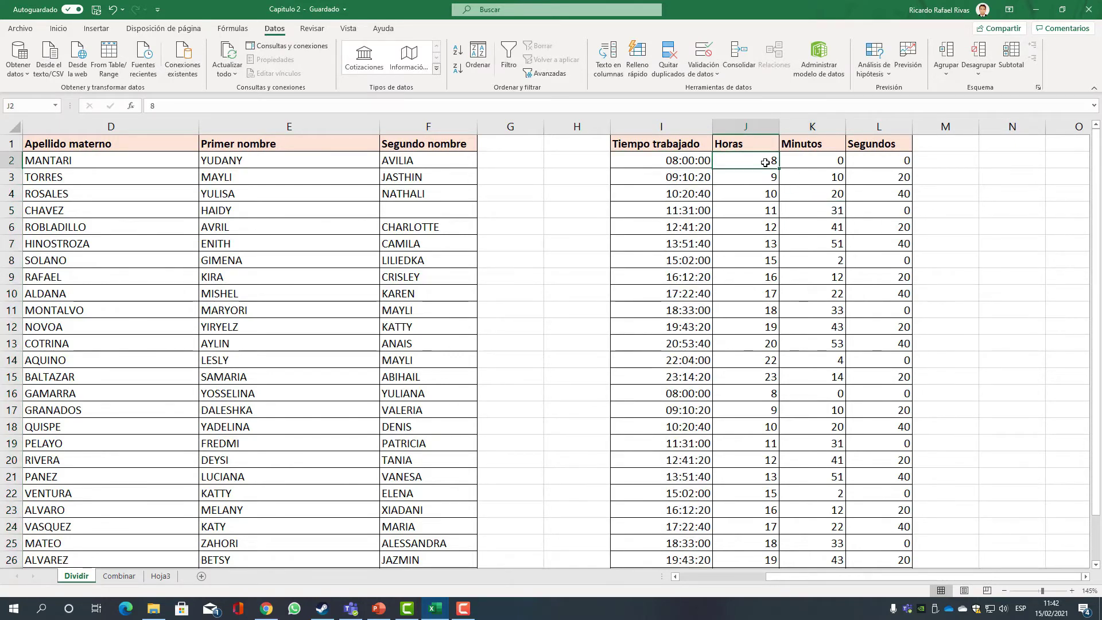
{"action": "left_click_drag", "start_coordinate": [767, 160], "coordinate": [895, 384]}
{"action": "left_click_drag", "start_coordinate": [895, 384], "coordinate": [897, 494]}
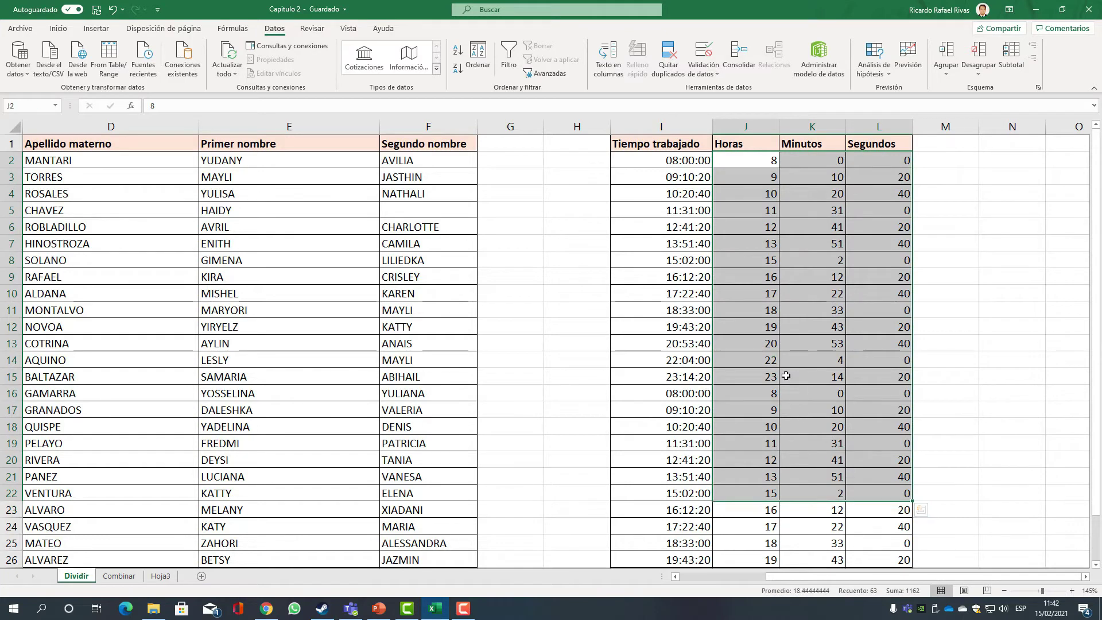
{"action": "left_click", "coordinate": [770, 310]}
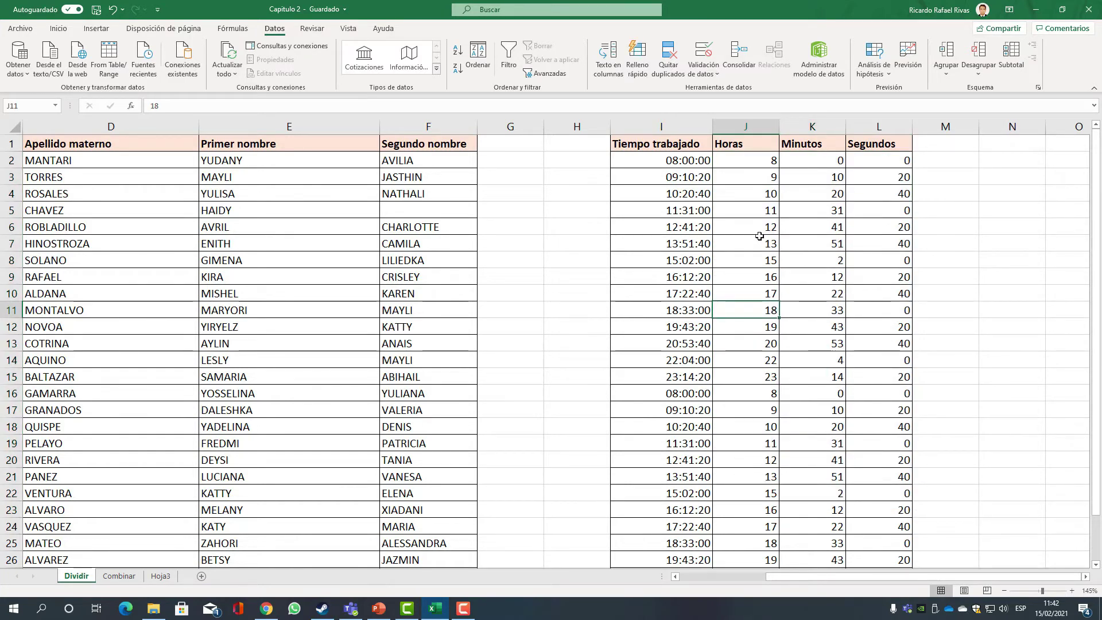
{"action": "left_click", "coordinate": [768, 157]}
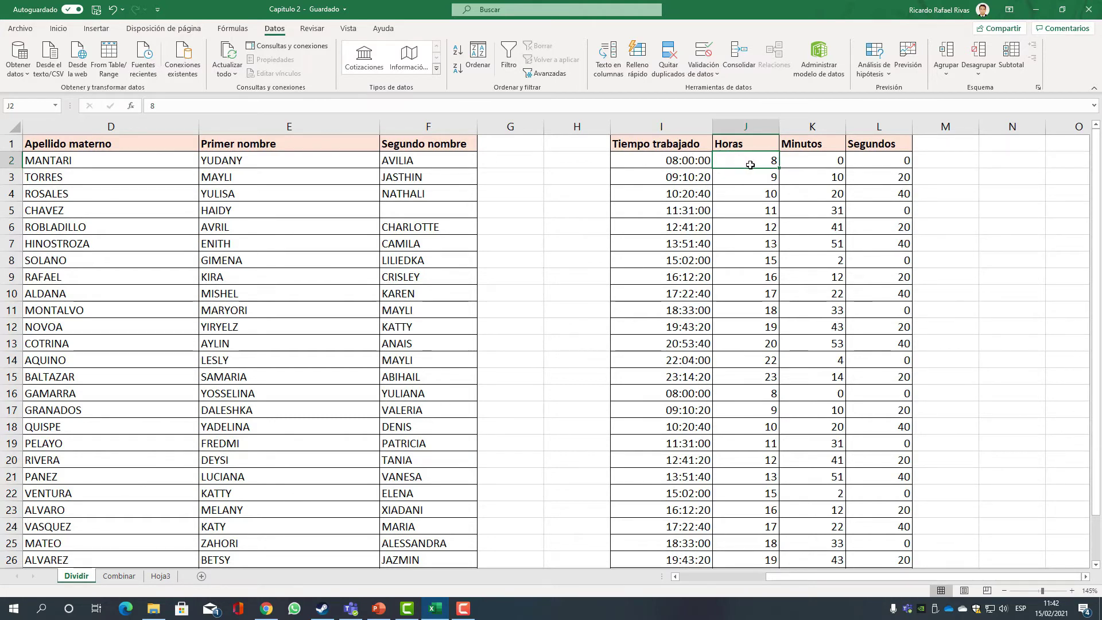
Compare the hours, minutes and seconds in rows 2, 3 and 29 with their worked times
{"action": "left_click", "coordinate": [809, 162]}
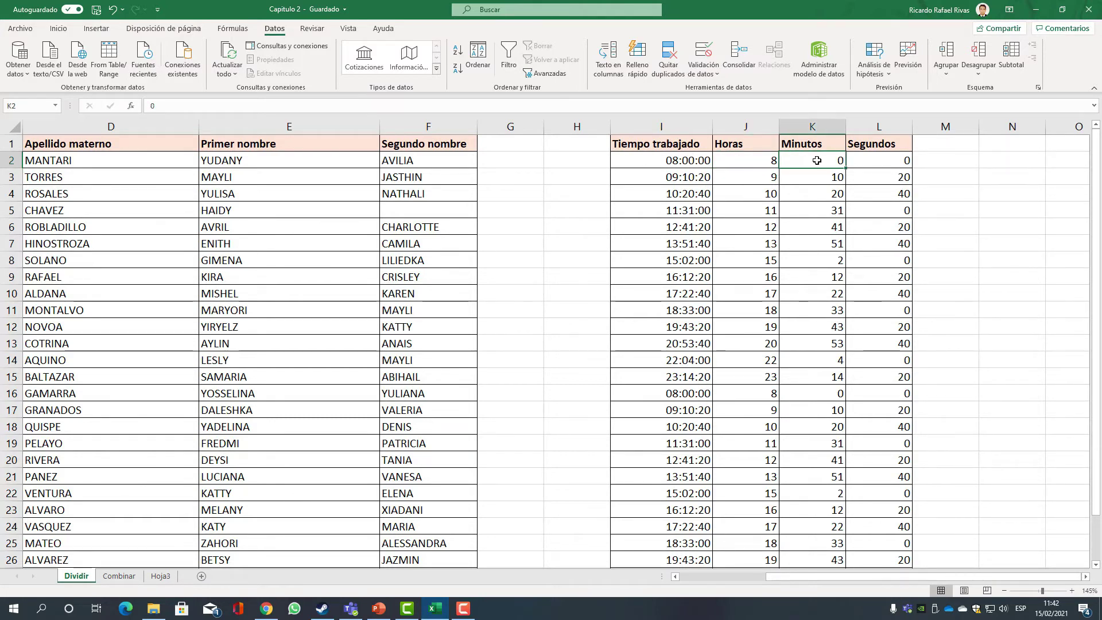
{"action": "left_click", "coordinate": [880, 160]}
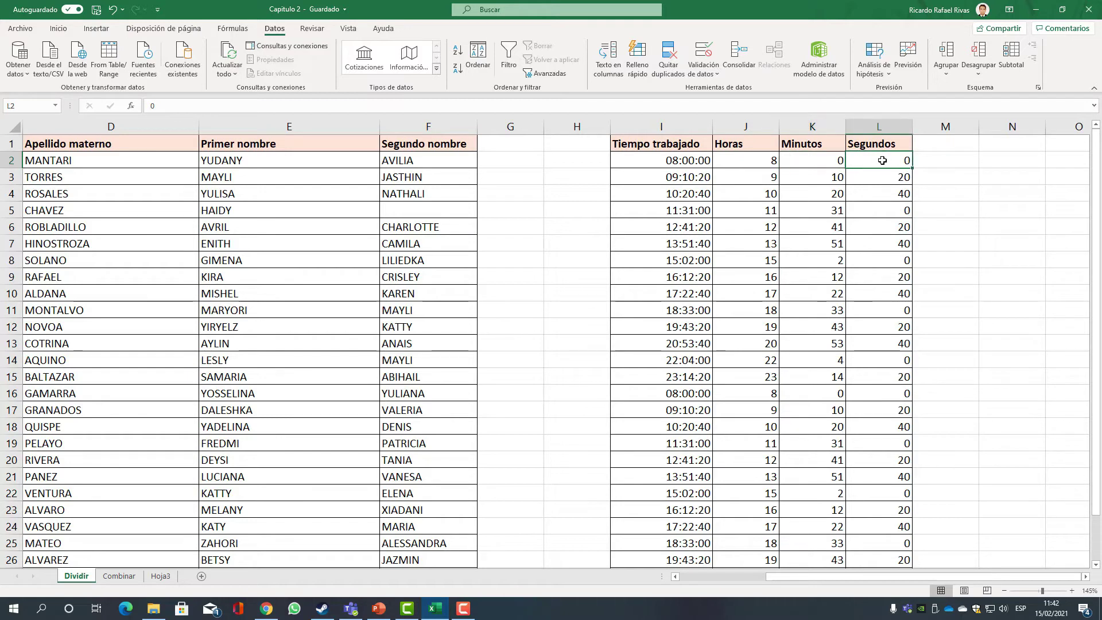
{"action": "left_click", "coordinate": [762, 178]}
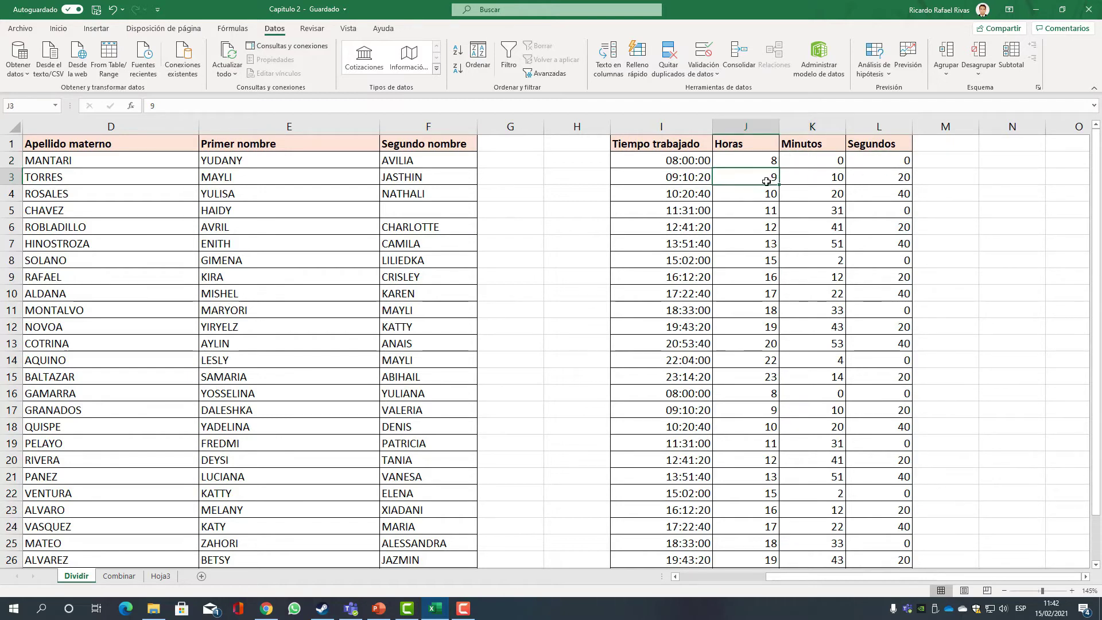
{"action": "left_click", "coordinate": [809, 182]}
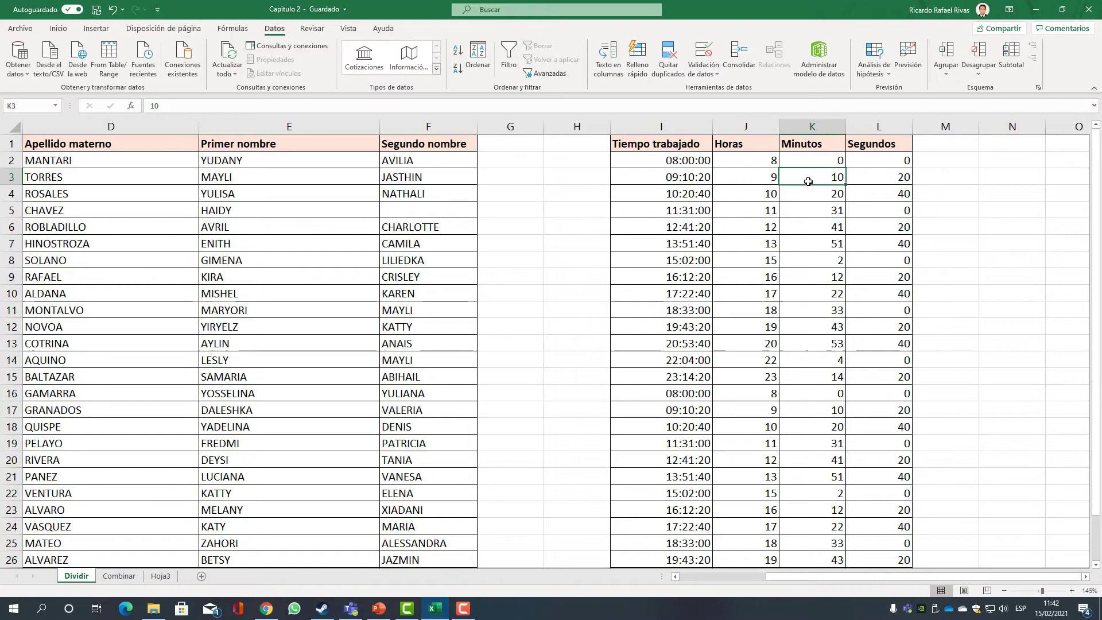
{"action": "left_click", "coordinate": [882, 181]}
{"action": "scroll", "coordinate": [858, 250], "scroll_direction": "down", "scroll_amount": 3}
{"action": "scroll", "coordinate": [853, 260], "scroll_direction": "down", "scroll_amount": 3}
{"action": "scroll", "coordinate": [814, 275], "scroll_direction": "up", "scroll_amount": 3}
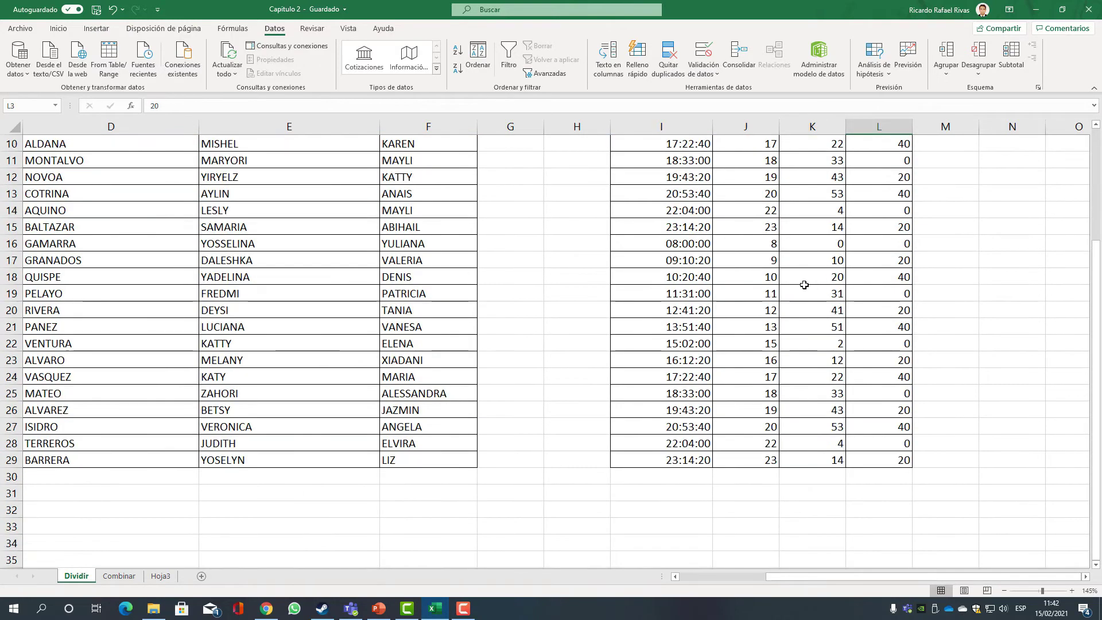
{"action": "scroll", "coordinate": [784, 285], "scroll_direction": "down", "scroll_amount": 1}
{"action": "scroll", "coordinate": [784, 285], "scroll_direction": "down", "scroll_amount": 2}
{"action": "left_click", "coordinate": [732, 310]}
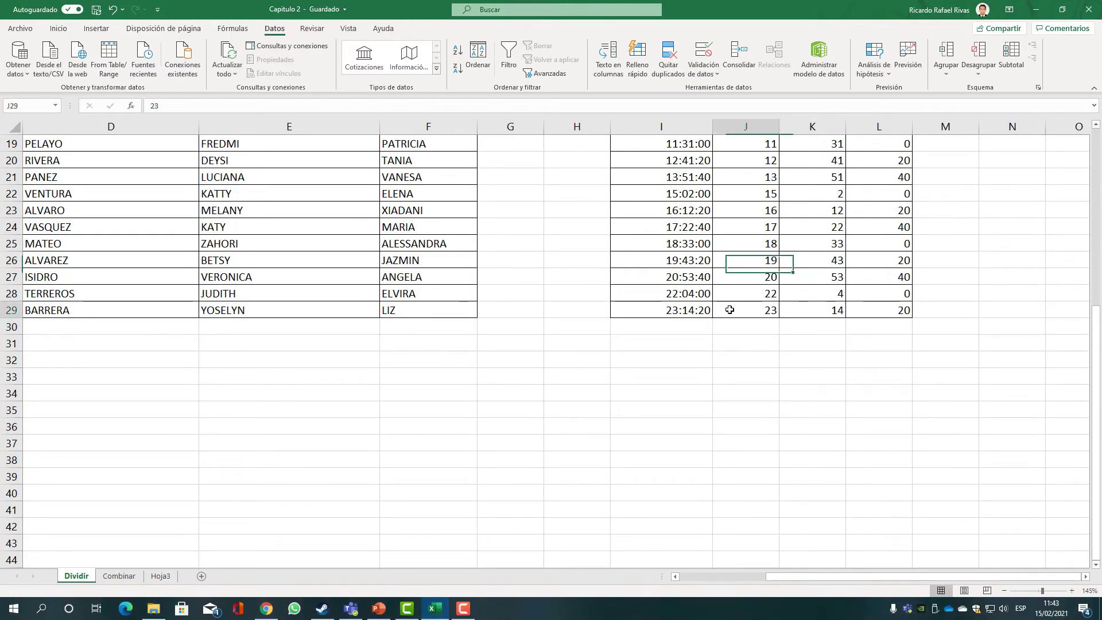
{"action": "left_click", "coordinate": [883, 305]}
{"action": "left_click", "coordinate": [788, 311]}
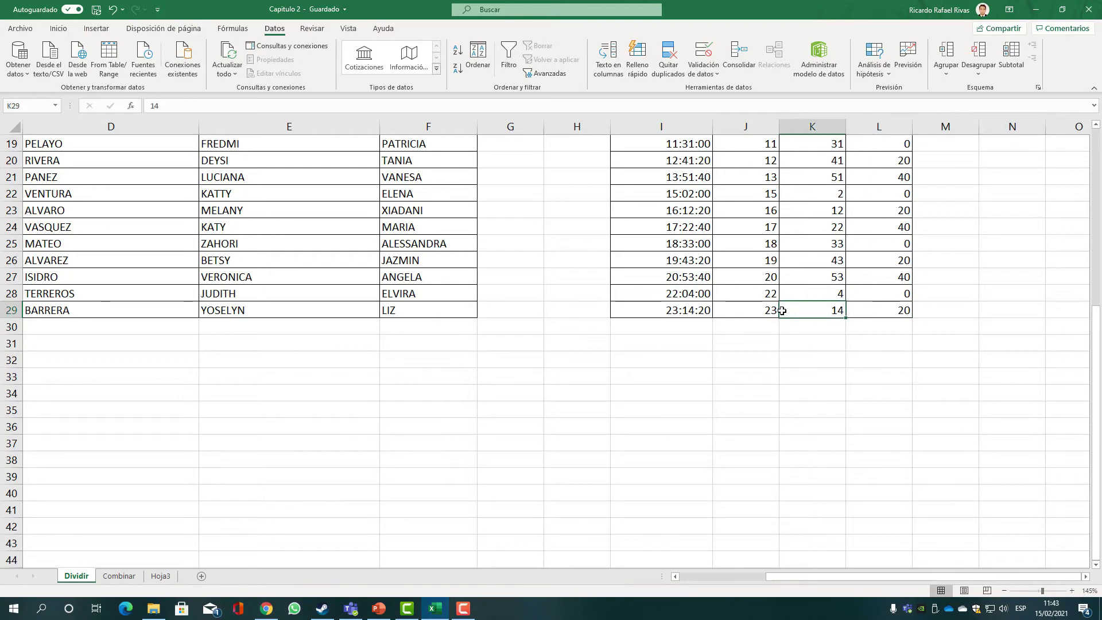
{"action": "left_click", "coordinate": [757, 310]}
{"action": "scroll", "coordinate": [755, 304], "scroll_direction": "up", "scroll_amount": 6}
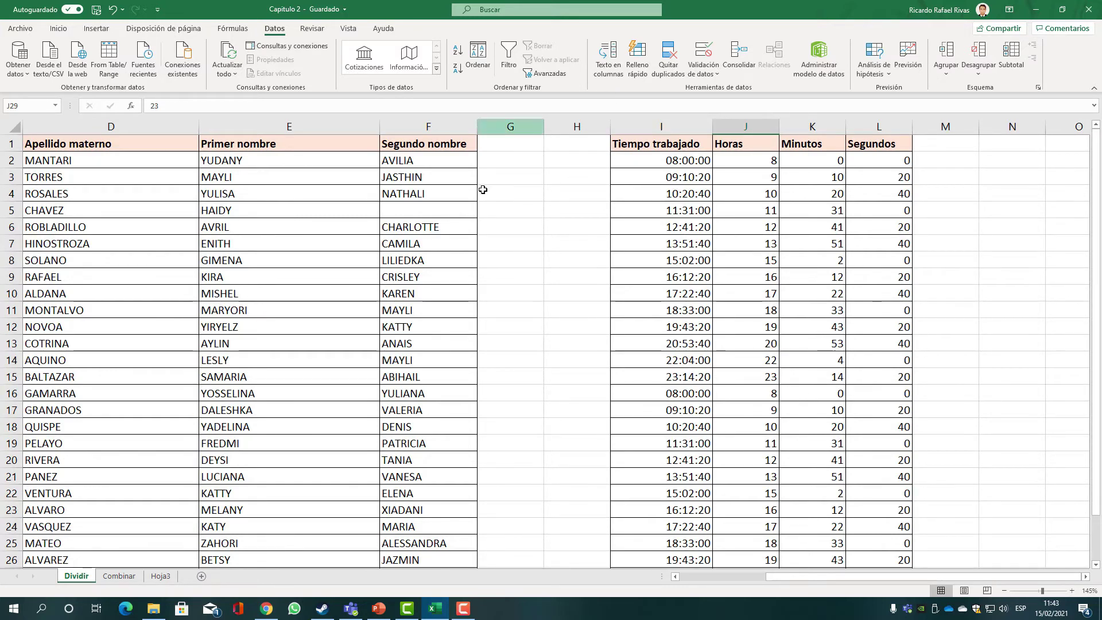
Copy the full names in B2:B29 and paste the copy below the table starting at cell B32
{"action": "scroll", "coordinate": [690, 580], "scroll_direction": "left", "scroll_amount": 3}
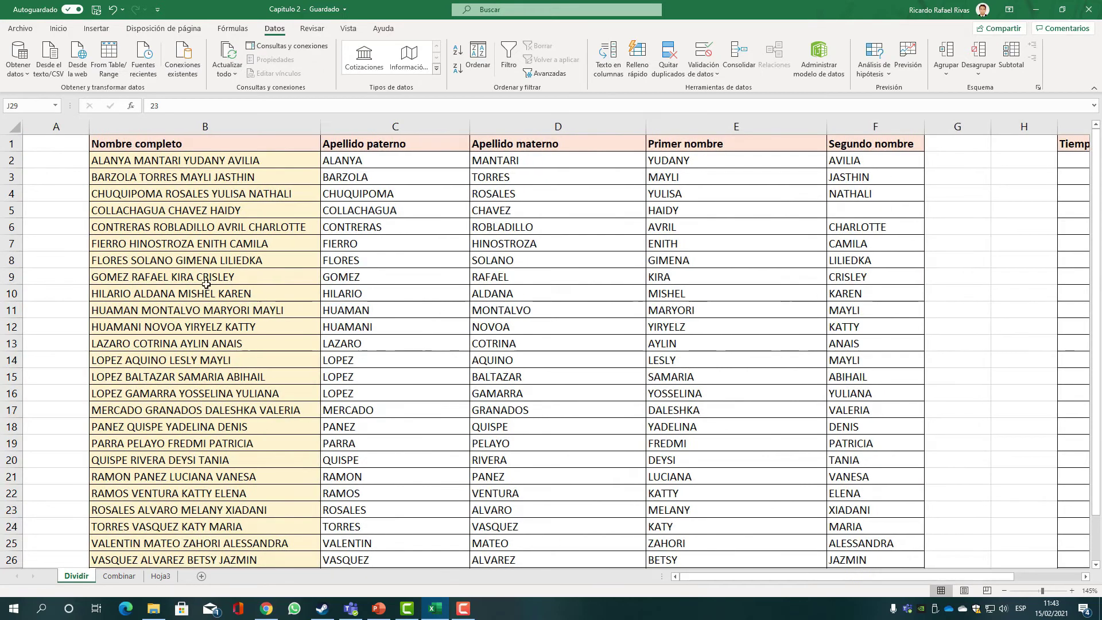
{"action": "left_click", "coordinate": [169, 175]}
{"action": "left_click", "coordinate": [183, 159]}
{"action": "scroll", "coordinate": [194, 294], "scroll_direction": "down", "scroll_amount": 3}
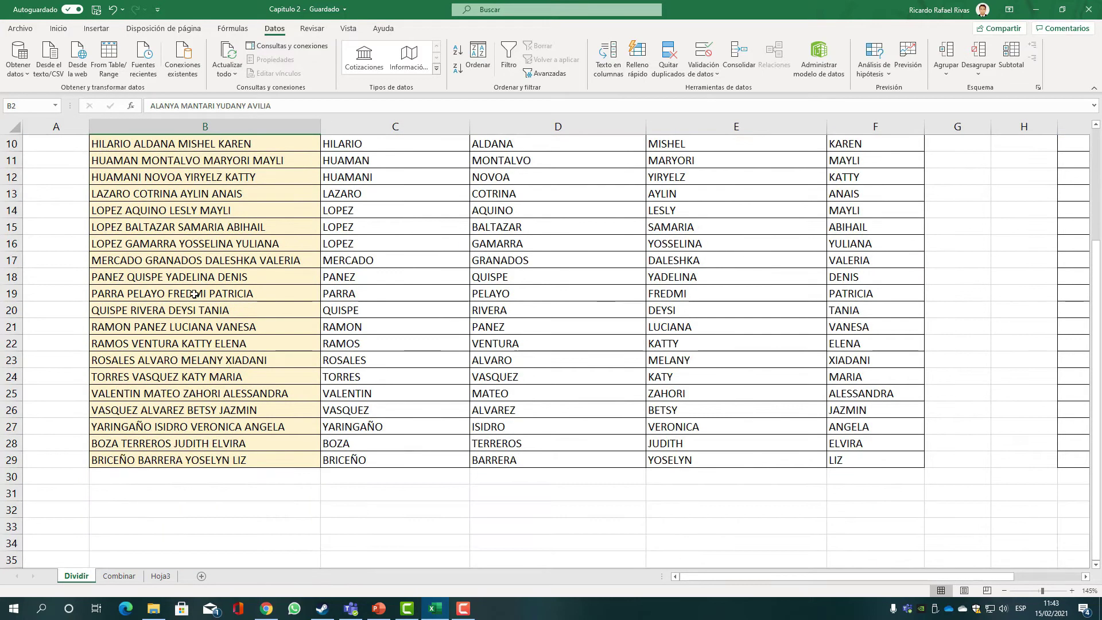
{"action": "left_click", "coordinate": [202, 457], "text": "shift"}
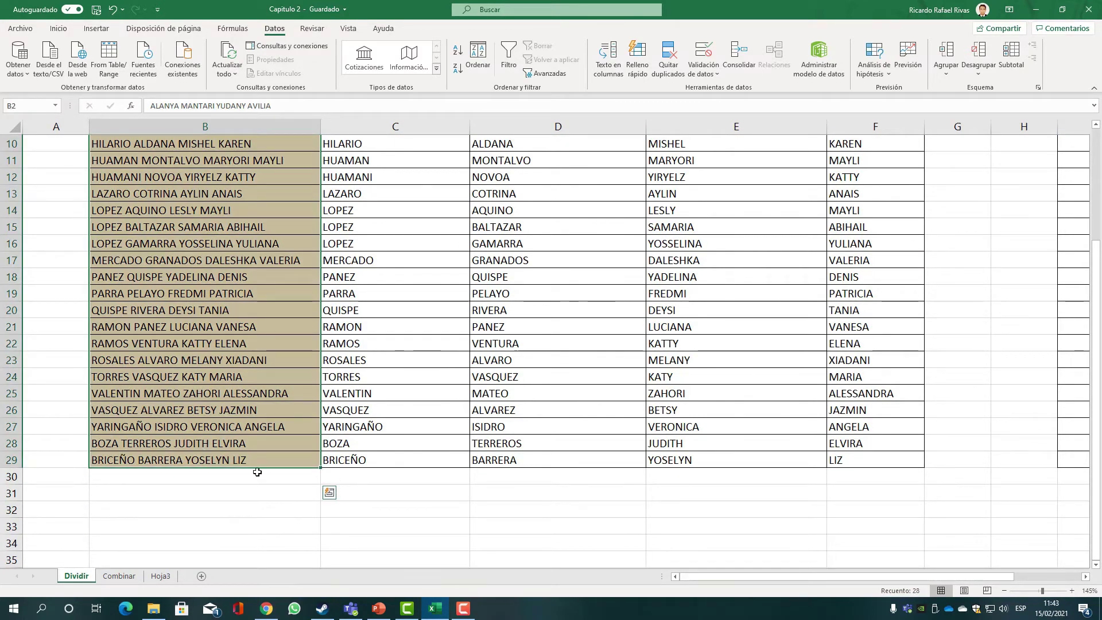
{"action": "key", "text": "ctrl+c"}
{"action": "left_click", "coordinate": [226, 494]}
{"action": "scroll", "coordinate": [226, 494], "scroll_direction": "down", "scroll_amount": 2}
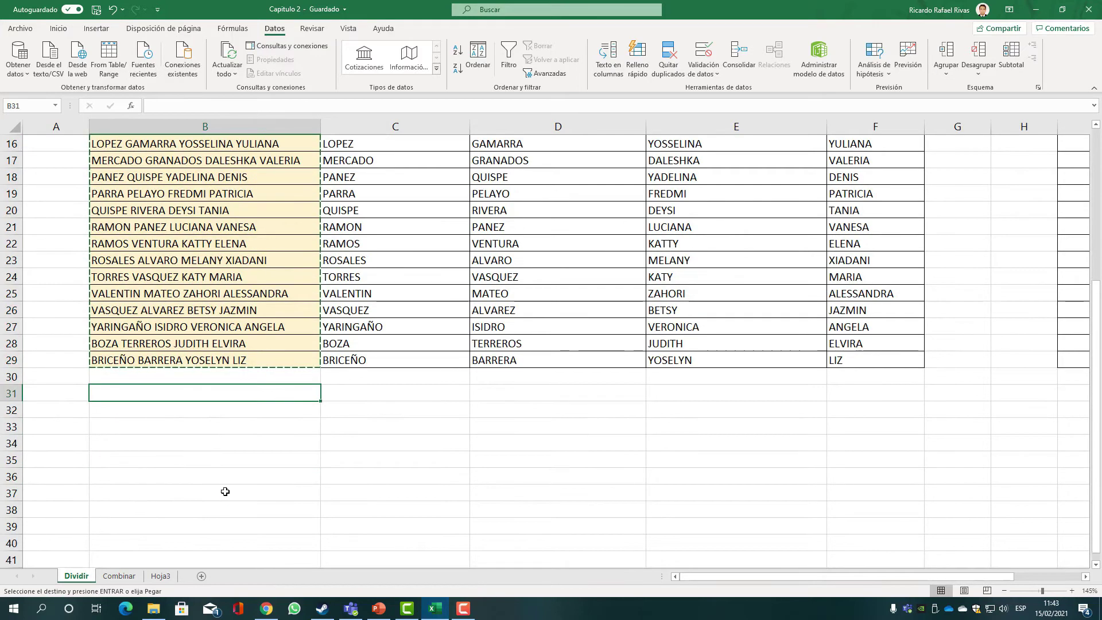
{"action": "left_click", "coordinate": [170, 412]}
{"action": "key", "text": "ctrl+v"}
{"action": "left_click", "coordinate": [351, 443]}
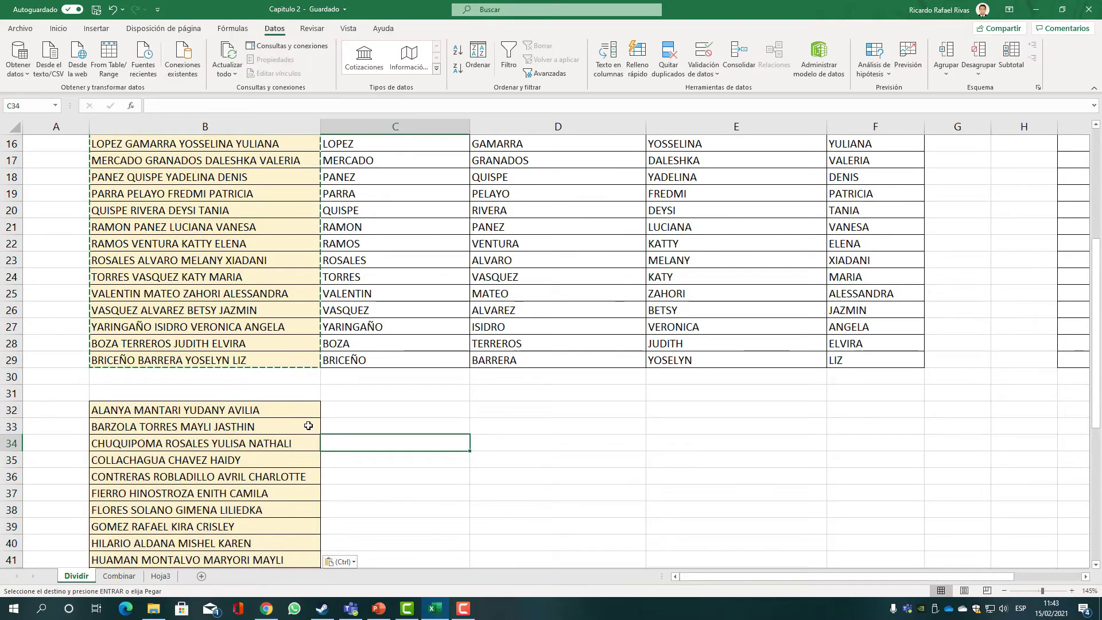
{"action": "key", "text": "Escape"}
{"action": "left_click", "coordinate": [349, 398]}
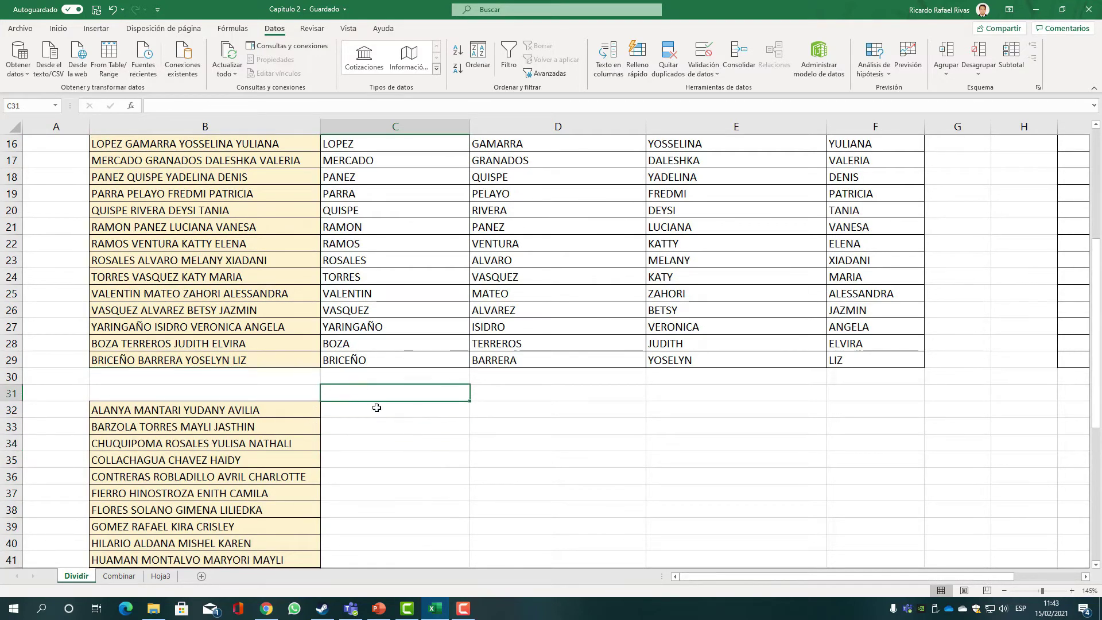
Apply all borders to the empty range C32:D59 beside the copied names
{"action": "scroll", "coordinate": [362, 424], "scroll_direction": "down", "scroll_amount": 1}
{"action": "left_click", "coordinate": [248, 369]}
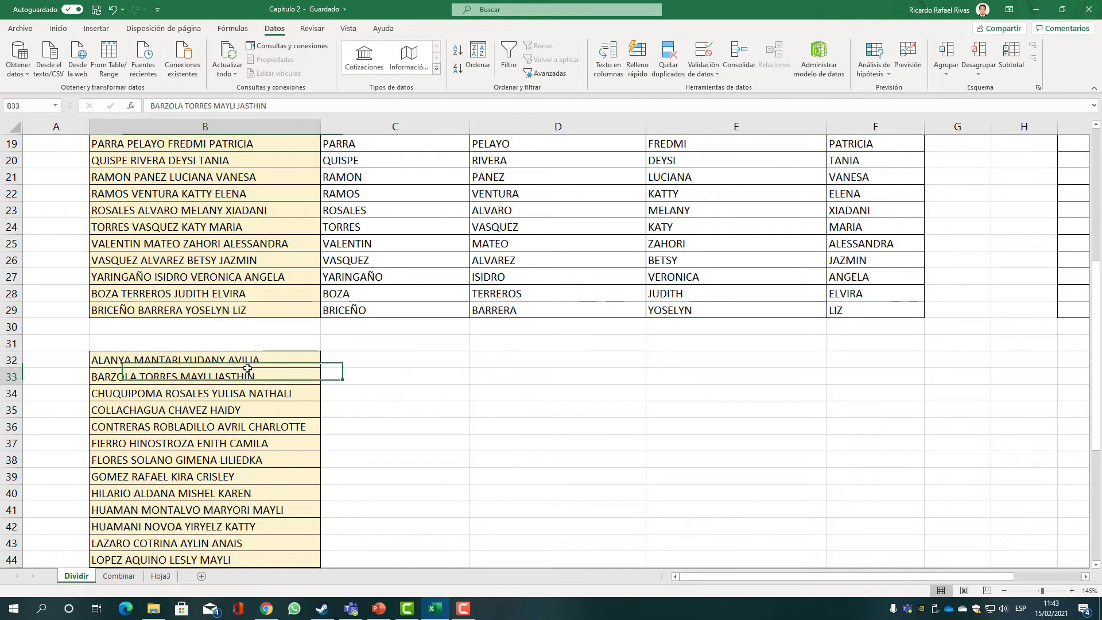
{"action": "left_click", "coordinate": [348, 363]}
{"action": "scroll", "coordinate": [381, 376], "scroll_direction": "down", "scroll_amount": 7}
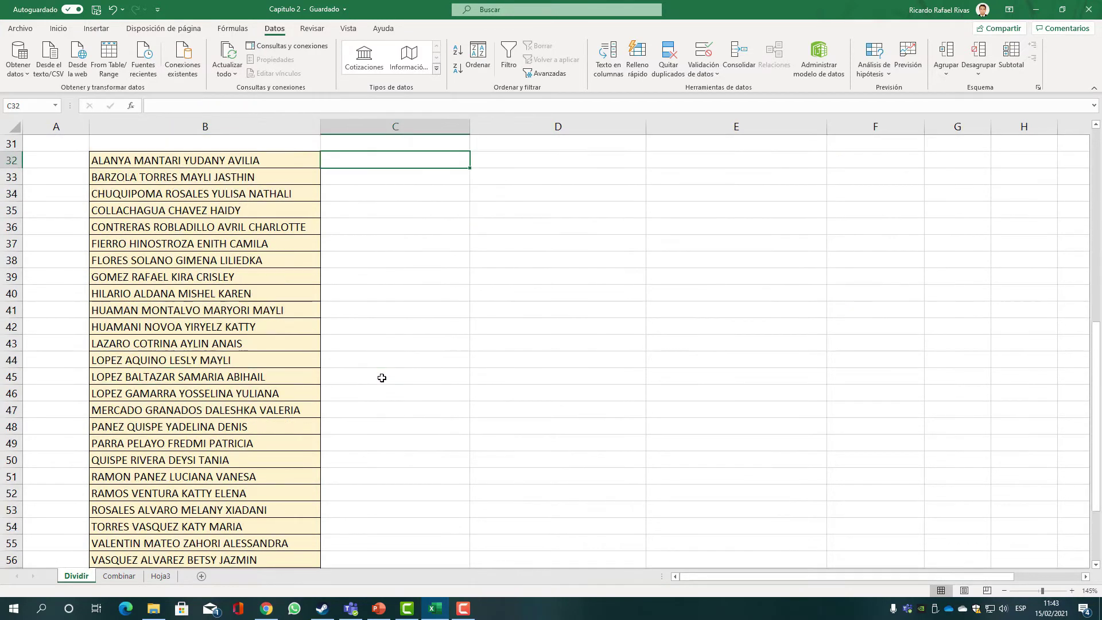
{"action": "left_click", "coordinate": [417, 461], "text": "shift"}
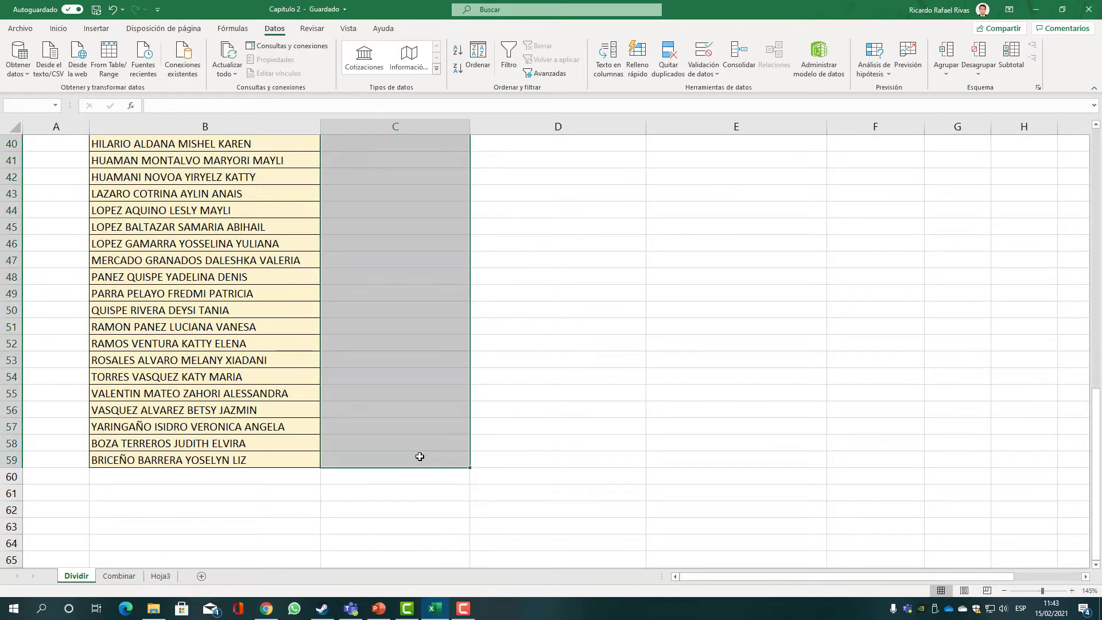
{"action": "scroll", "coordinate": [416, 448], "scroll_direction": "up", "scroll_amount": 5}
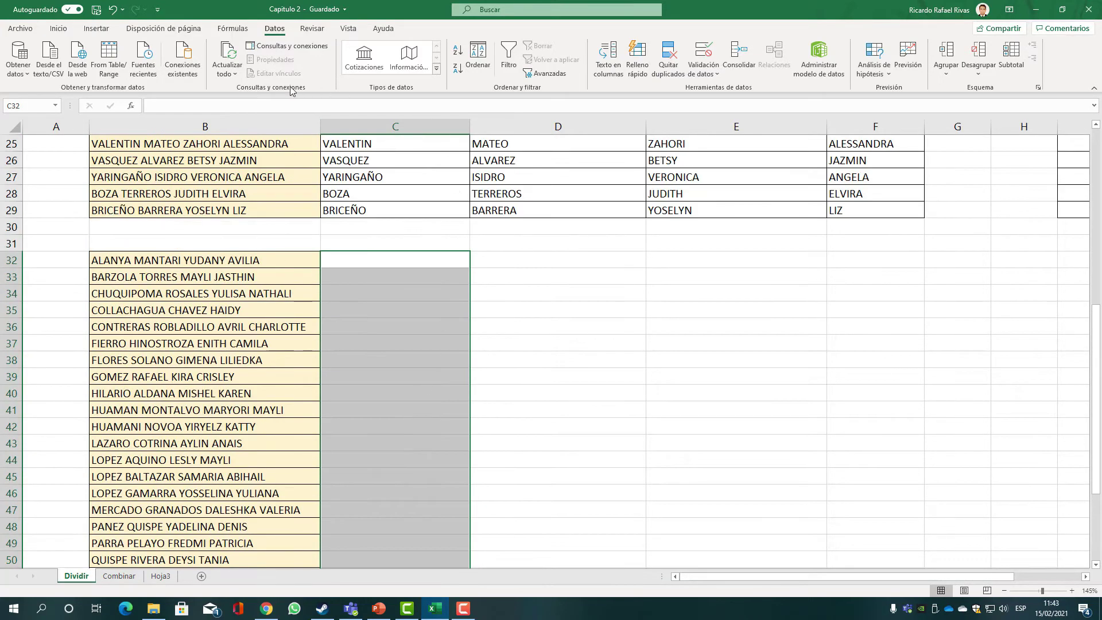
{"action": "left_click", "coordinate": [58, 29]}
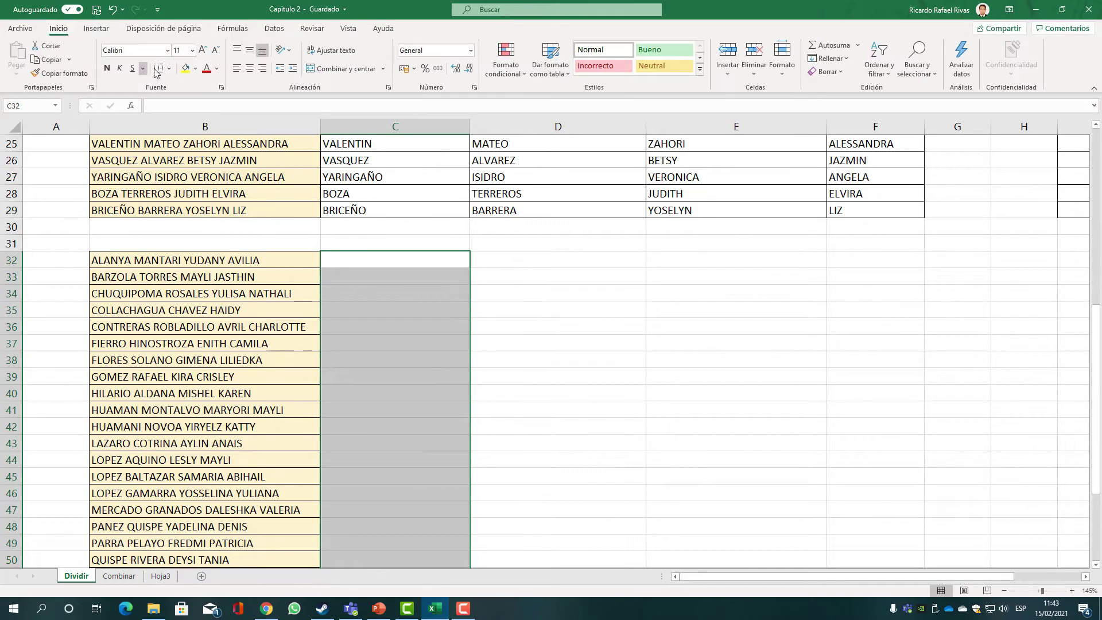
{"action": "scroll", "coordinate": [566, 400], "scroll_direction": "down", "scroll_amount": 3}
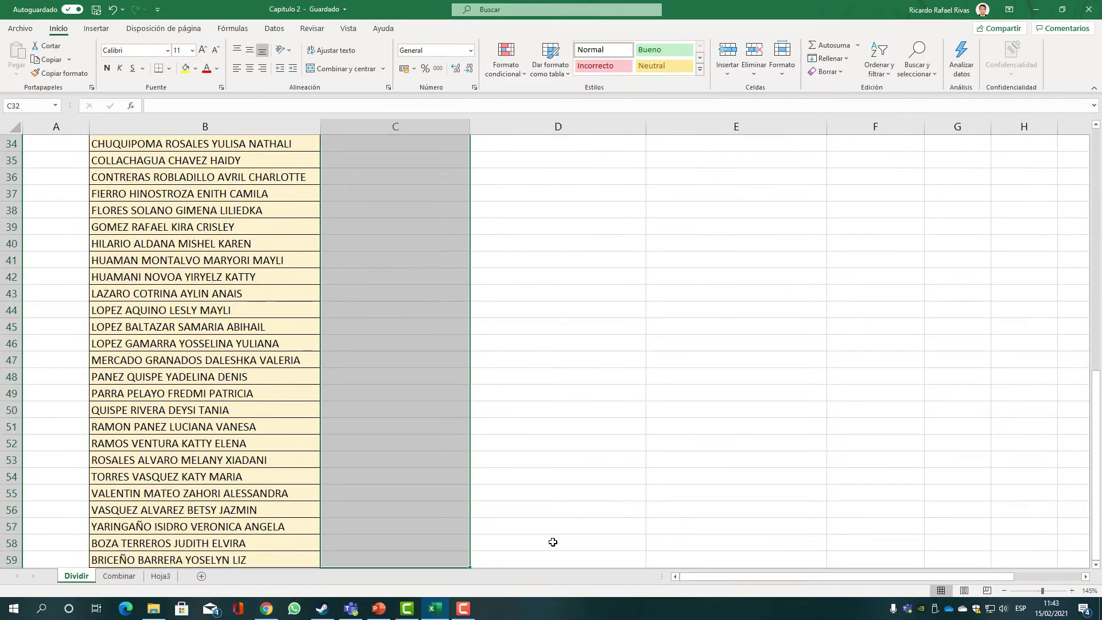
{"action": "scroll", "coordinate": [541, 492], "scroll_direction": "down", "scroll_amount": 2}
{"action": "left_click", "coordinate": [519, 458], "text": "shift"}
{"action": "scroll", "coordinate": [482, 414], "scroll_direction": "up", "scroll_amount": 4}
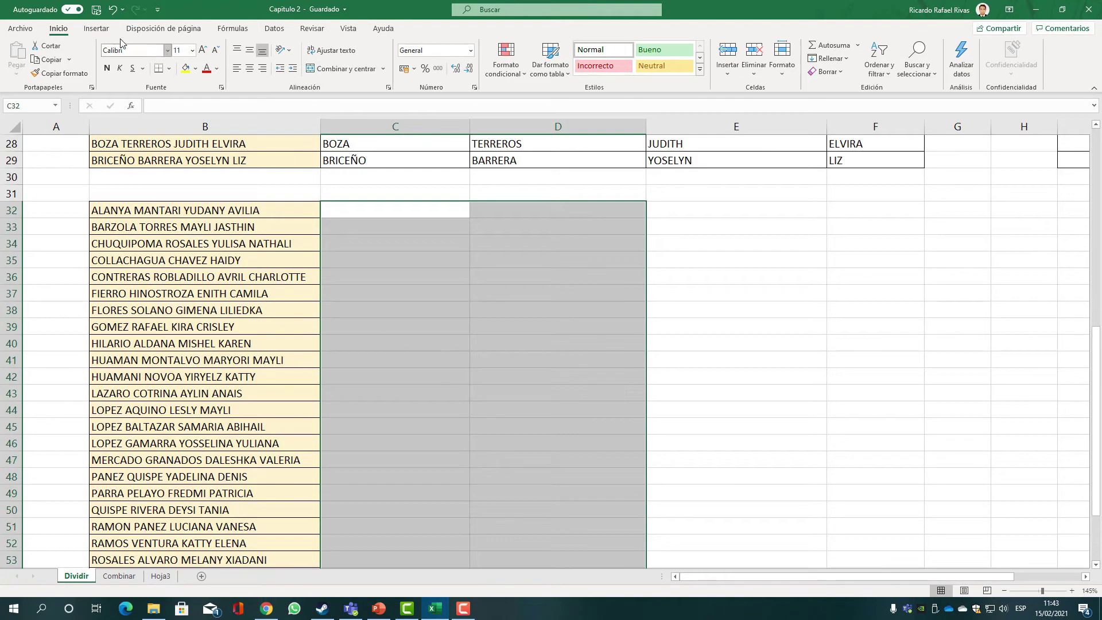
{"action": "left_click", "coordinate": [168, 69]}
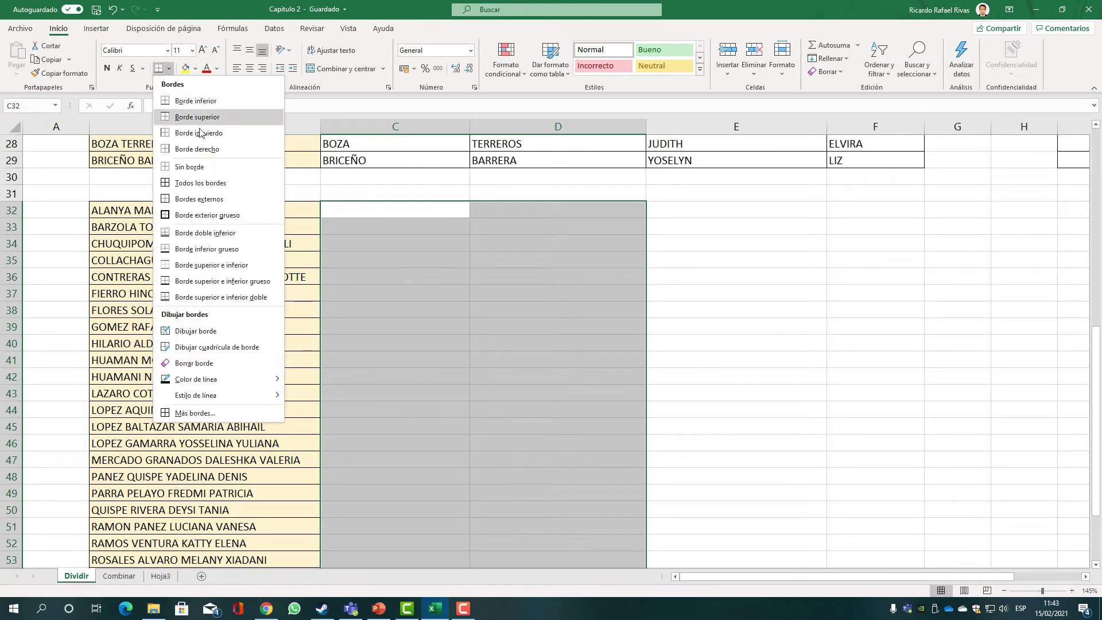
{"action": "left_click", "coordinate": [198, 184]}
{"action": "left_click", "coordinate": [262, 277]}
Start the Text to Columns wizard on the copied names in B32:B59, treating them as fixed-width data
{"action": "left_click", "coordinate": [303, 215]}
{"action": "scroll", "coordinate": [262, 402], "scroll_direction": "down", "scroll_amount": 3}
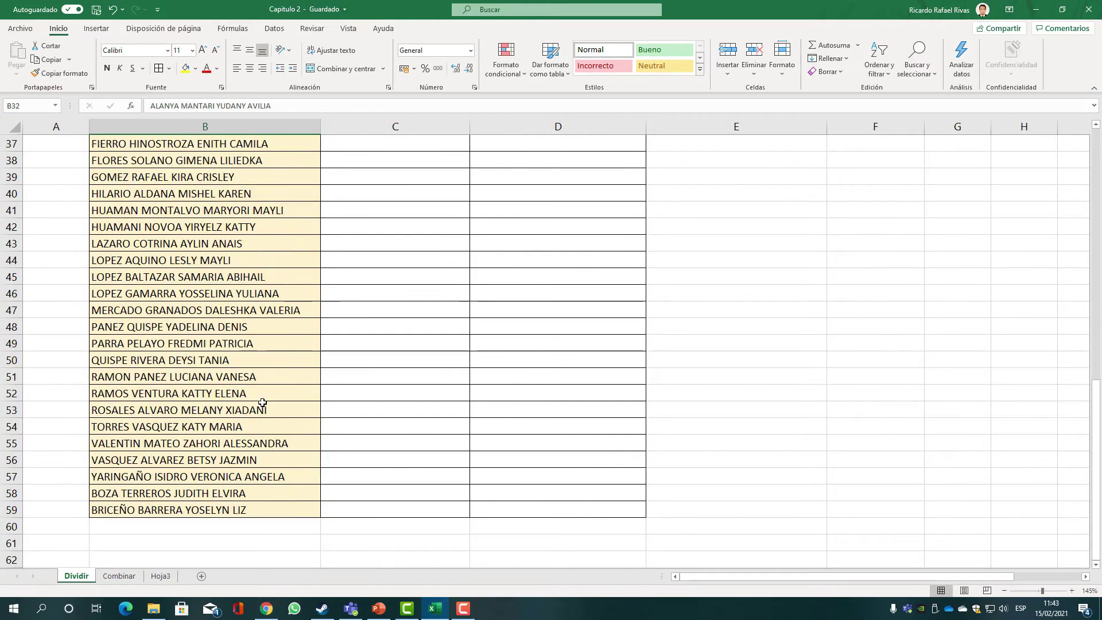
{"action": "left_click", "coordinate": [248, 504], "text": "shift"}
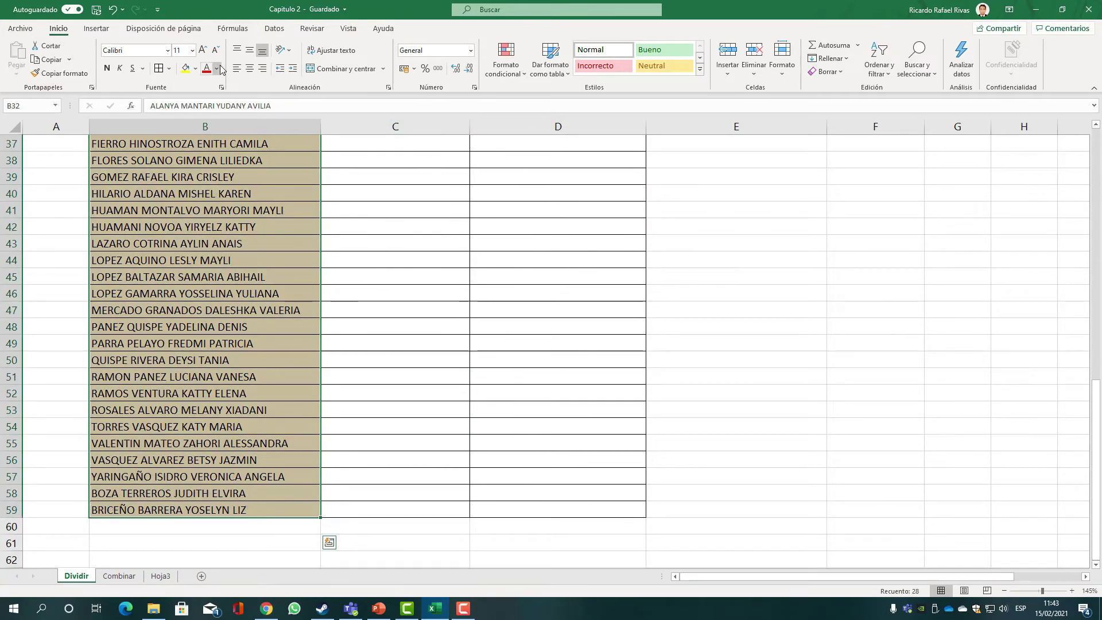
{"action": "left_click", "coordinate": [274, 30]}
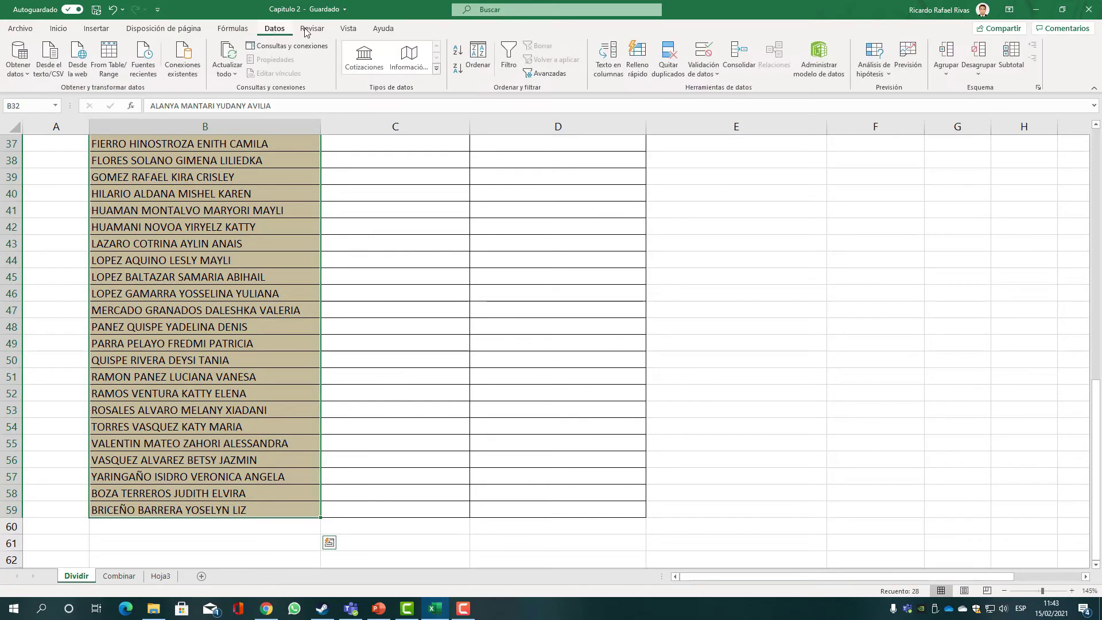
{"action": "left_click", "coordinate": [601, 67]}
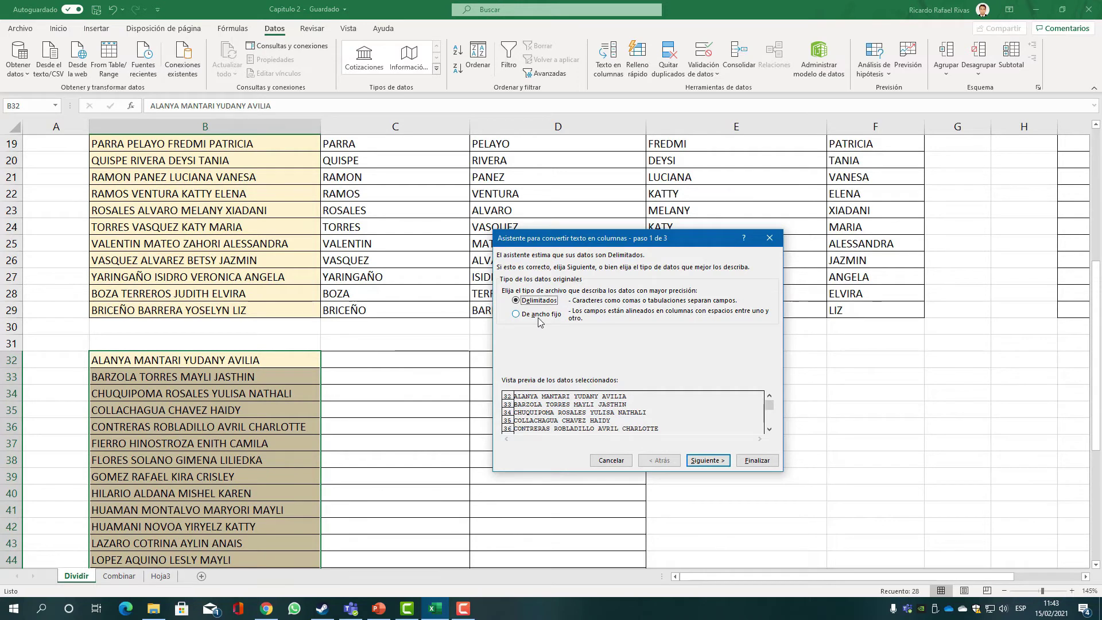
{"action": "left_click", "coordinate": [539, 320]}
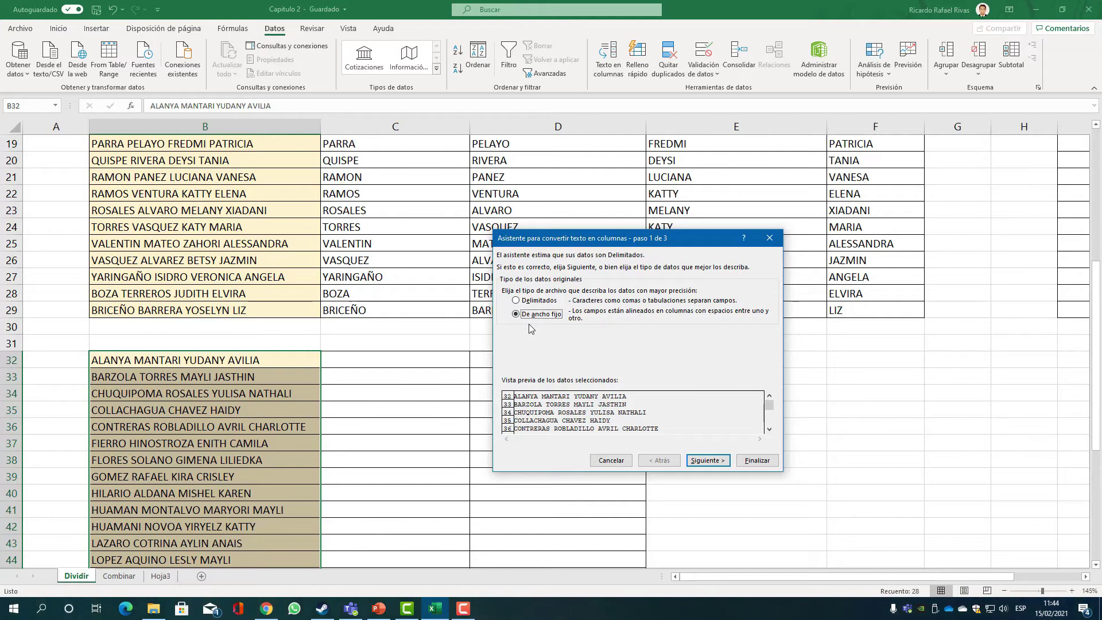
{"action": "left_click", "coordinate": [707, 460]}
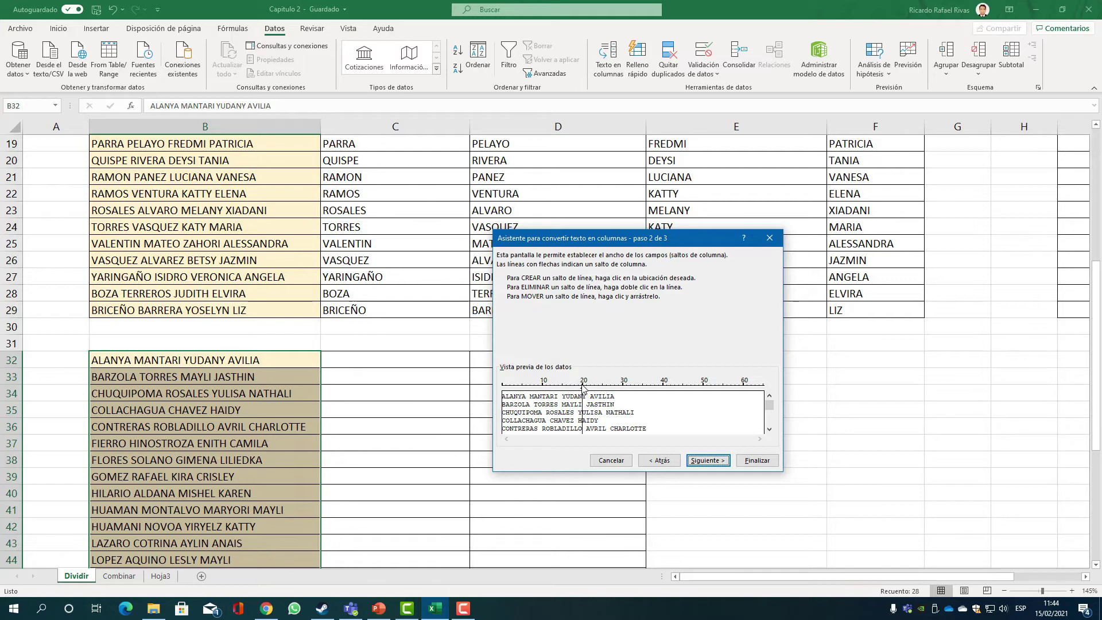
Add a column break at position 20 and check both resulting columns in the data preview through the last names
{"action": "left_click", "coordinate": [583, 385]}
{"action": "left_click", "coordinate": [700, 460]}
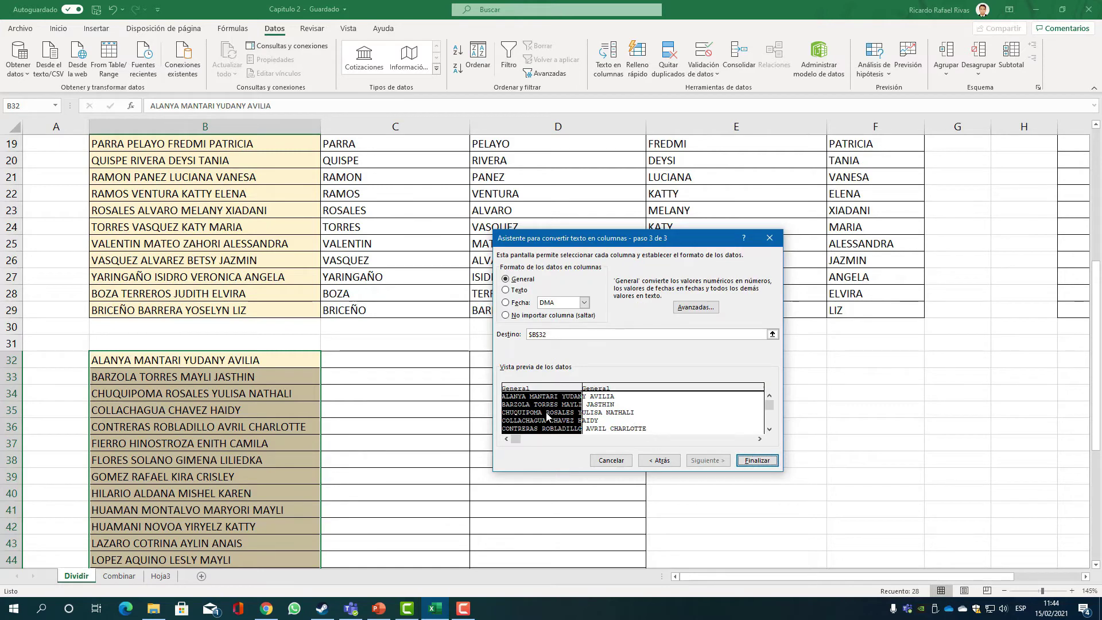
{"action": "left_click", "coordinate": [607, 412]}
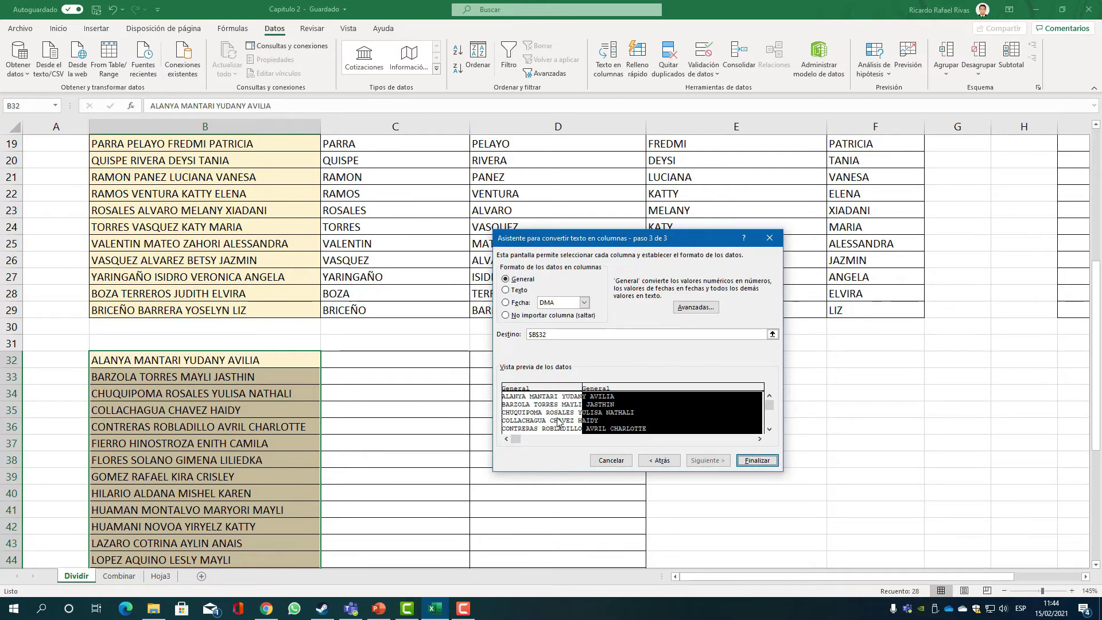
{"action": "left_click", "coordinate": [558, 421]}
{"action": "left_click", "coordinate": [624, 415]}
{"action": "left_click", "coordinate": [570, 413]}
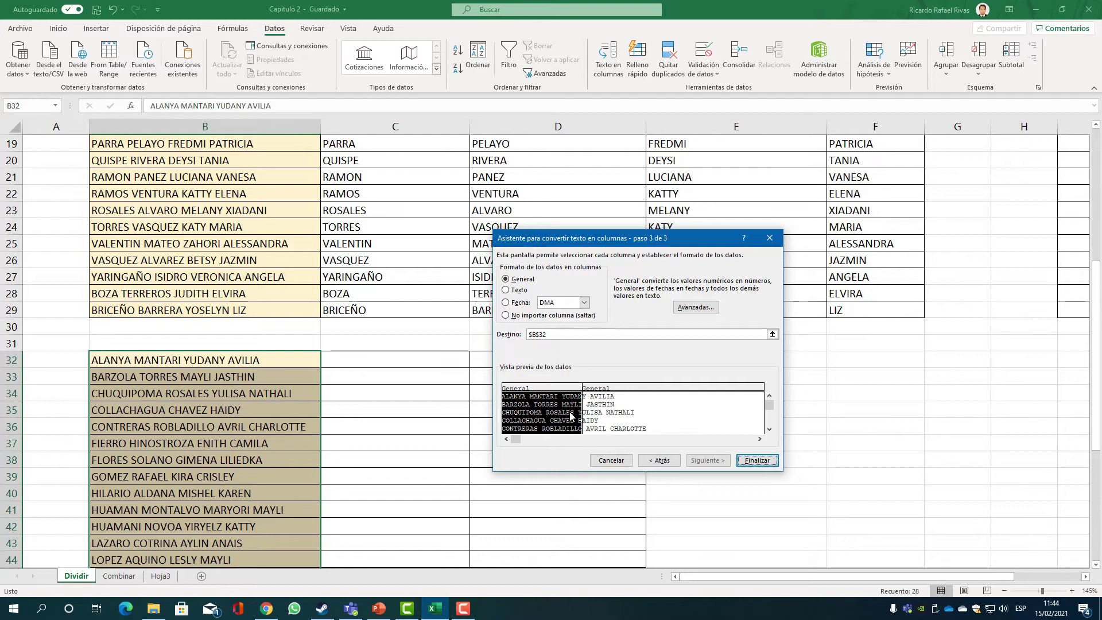
{"action": "left_click", "coordinate": [616, 415]}
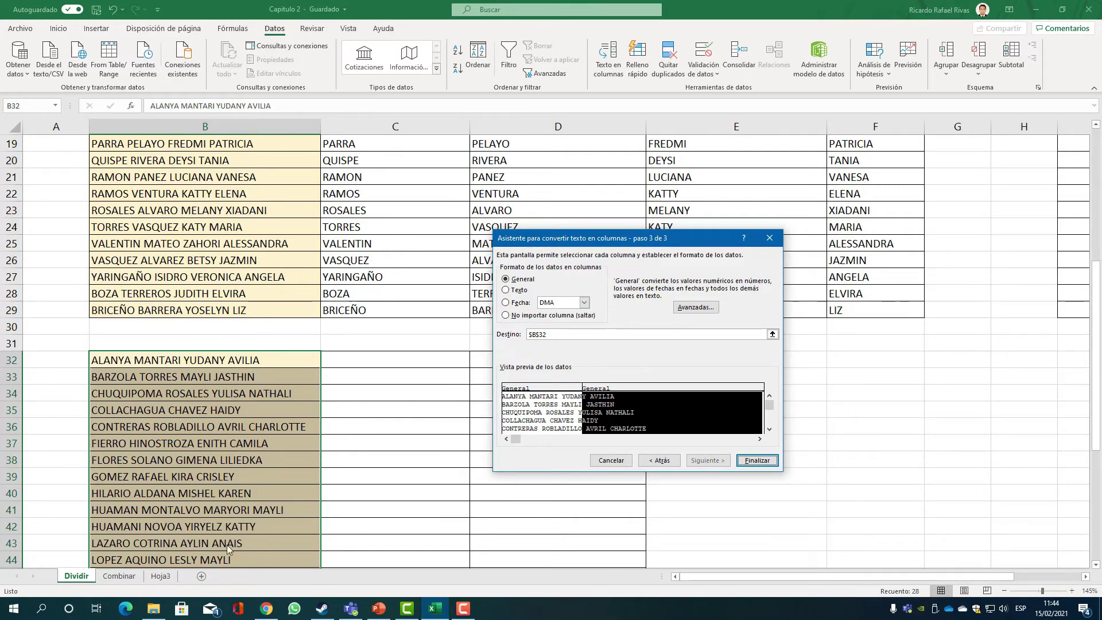
{"action": "left_click", "coordinate": [565, 428]}
{"action": "left_click", "coordinate": [607, 414]}
{"action": "left_click_drag", "start_coordinate": [769, 404], "coordinate": [768, 425]}
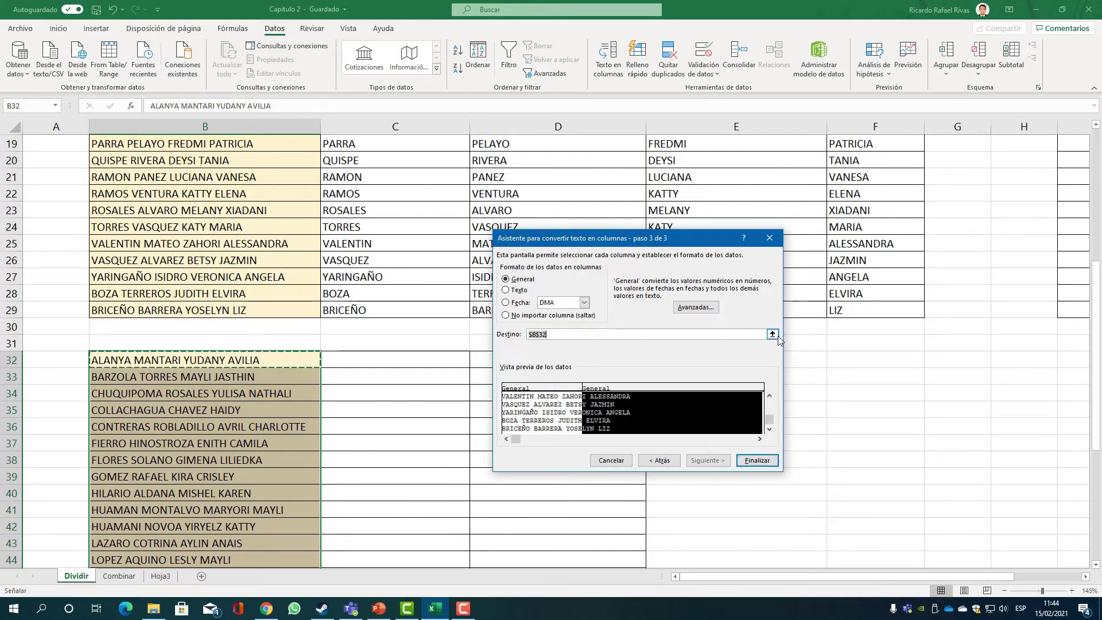
Set the split's destination to cell C32 and finish the conversion, accepting replacement of the existing data
{"action": "left_click", "coordinate": [773, 335]}
{"action": "left_click", "coordinate": [396, 358]}
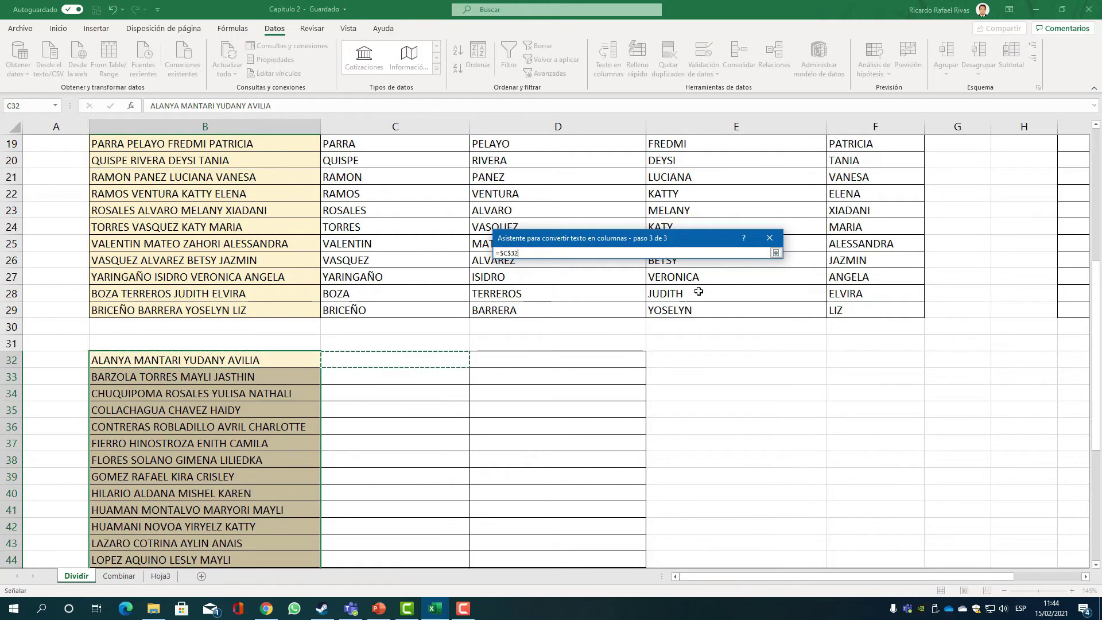
{"action": "left_click", "coordinate": [775, 252]}
{"action": "left_click", "coordinate": [757, 460]}
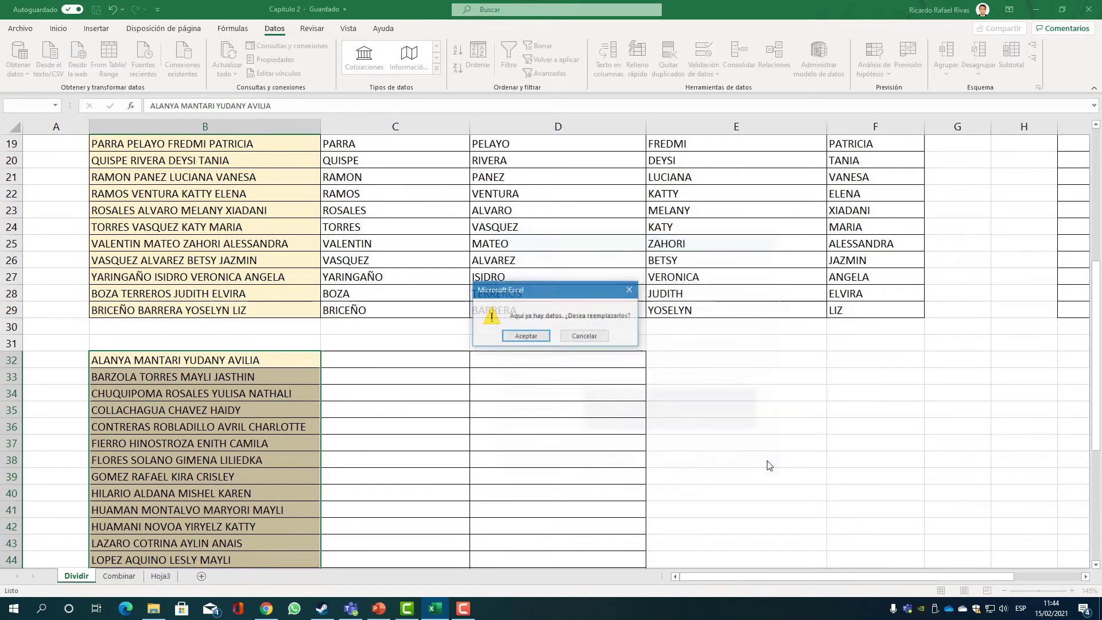
{"action": "left_click", "coordinate": [525, 336]}
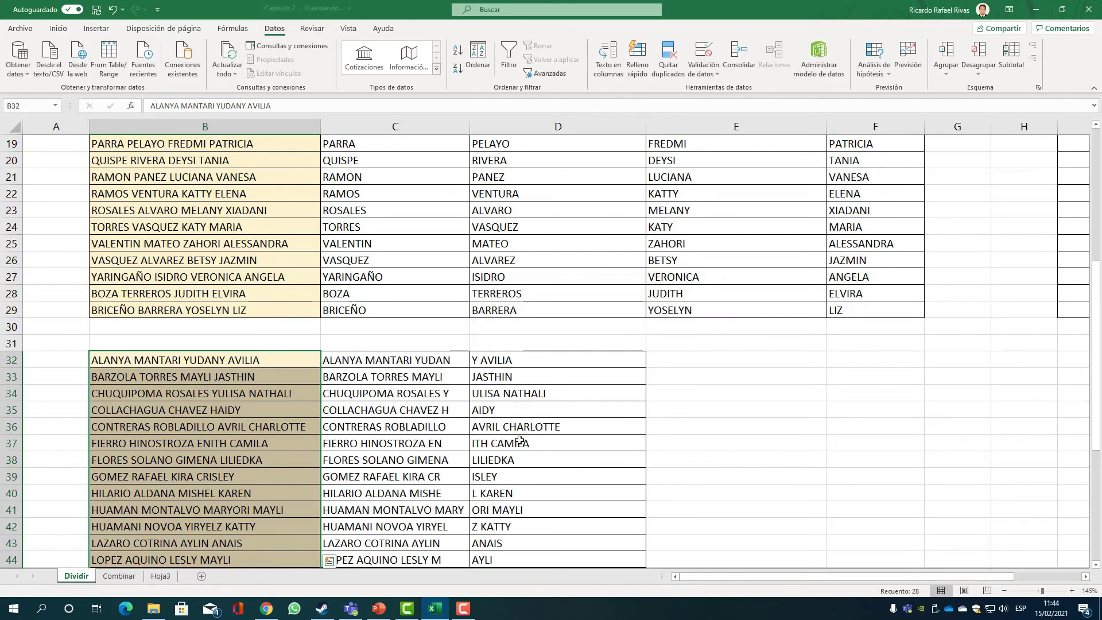
Compare the fixed-width results in C32:D59 with the delimited name columns in the table above
{"action": "scroll", "coordinate": [431, 446], "scroll_direction": "down", "scroll_amount": 3}
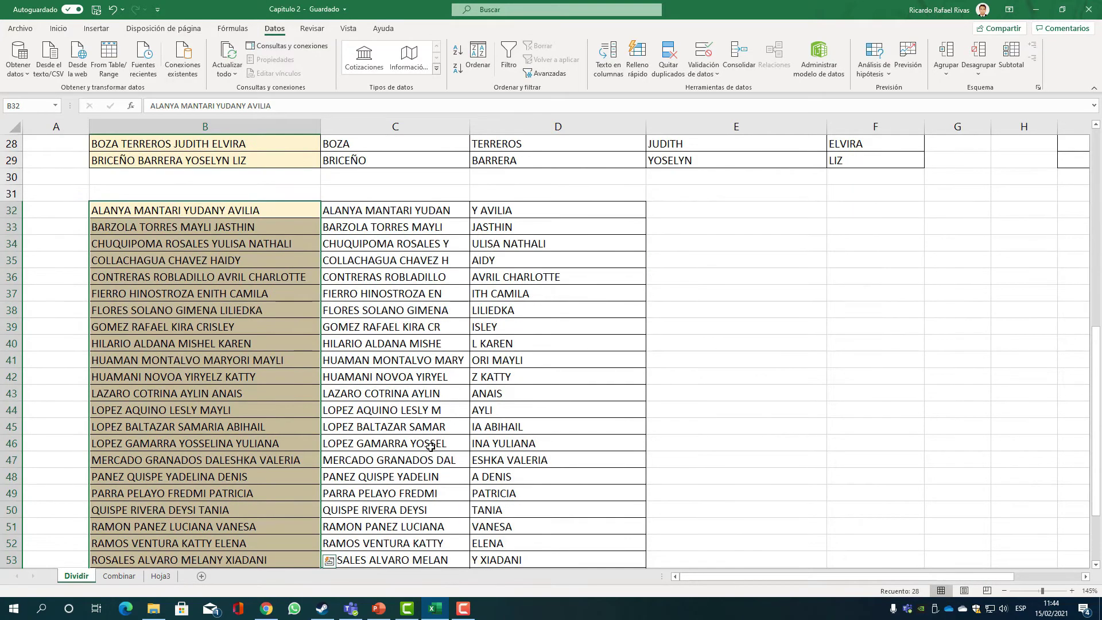
{"action": "scroll", "coordinate": [429, 448], "scroll_direction": "up", "scroll_amount": 1}
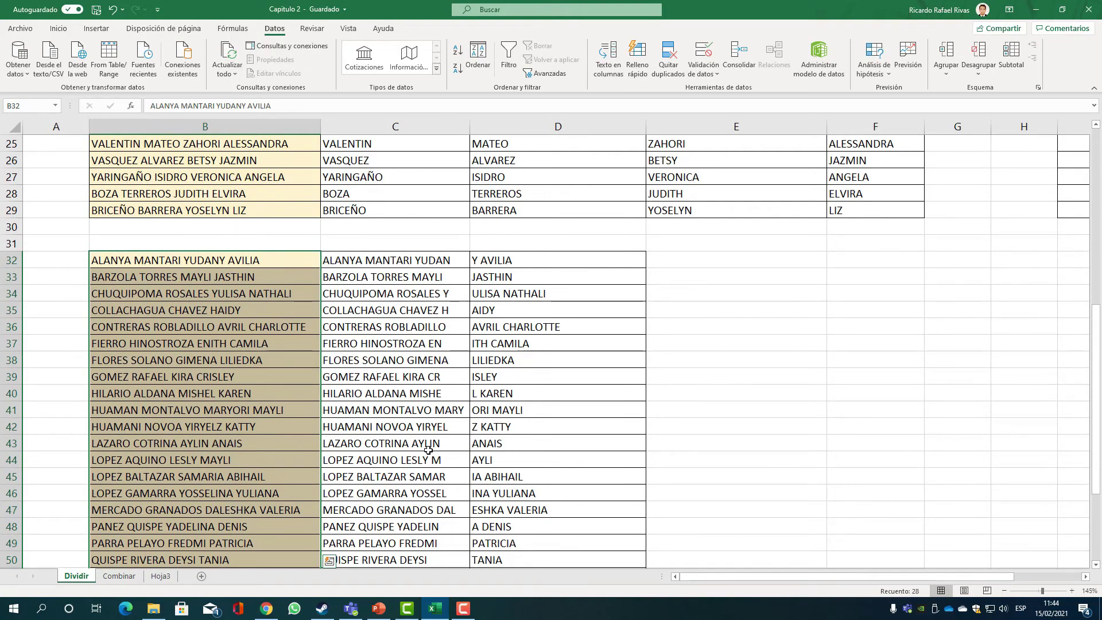
{"action": "scroll", "coordinate": [428, 449], "scroll_direction": "up", "scroll_amount": 1}
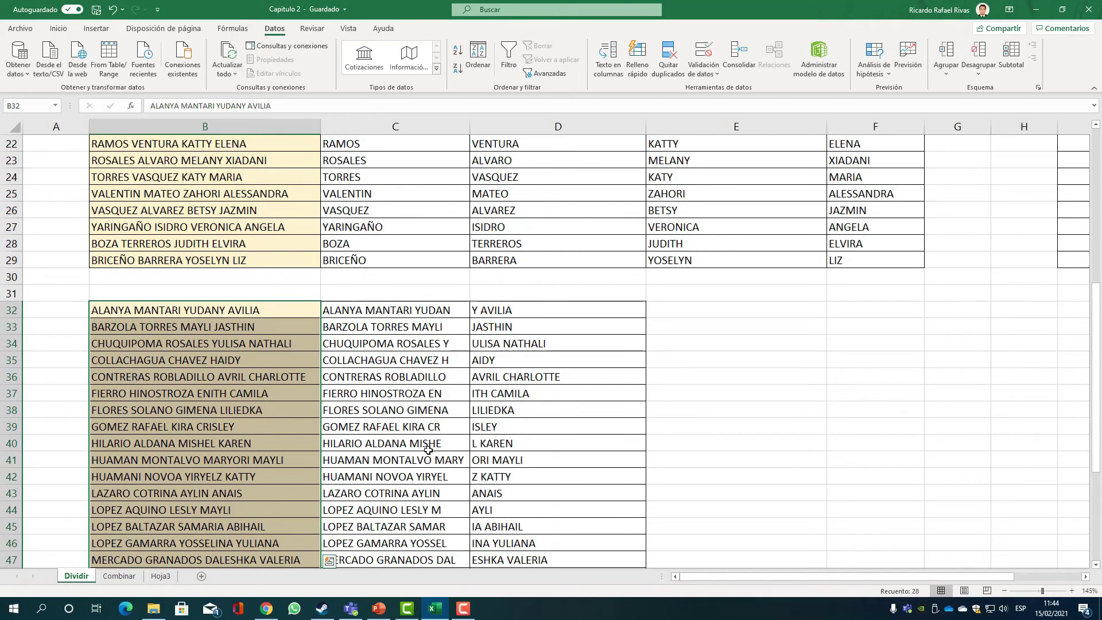
{"action": "left_click", "coordinate": [463, 326]}
{"action": "scroll", "coordinate": [470, 427], "scroll_direction": "down", "scroll_amount": 6}
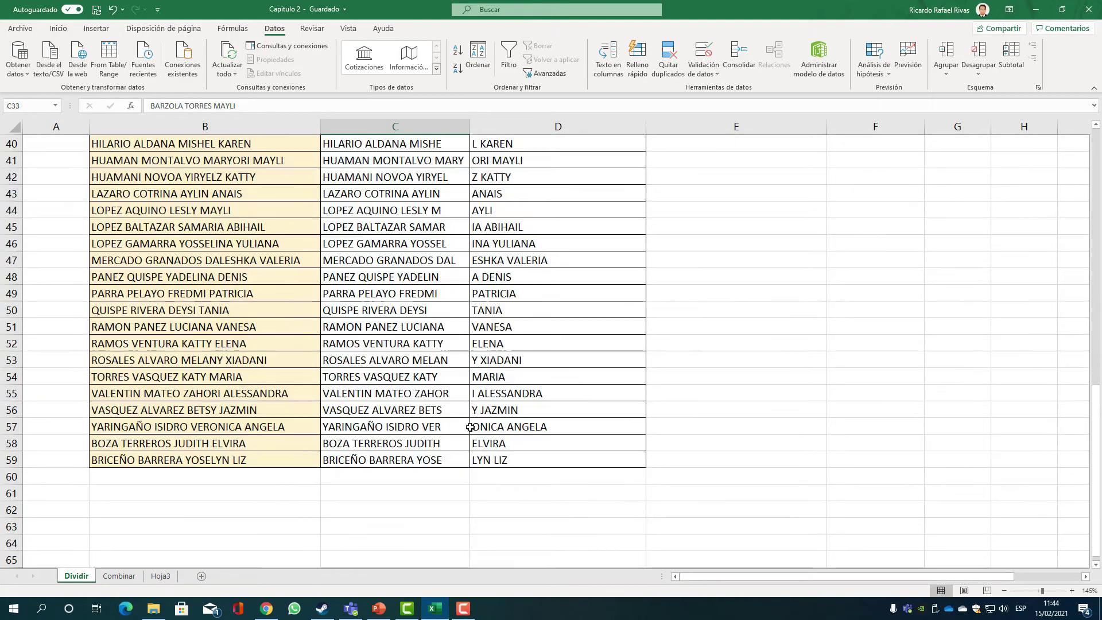
{"action": "scroll", "coordinate": [470, 427], "scroll_direction": "down", "scroll_amount": 1}
{"action": "scroll", "coordinate": [469, 432], "scroll_direction": "up", "scroll_amount": 10}
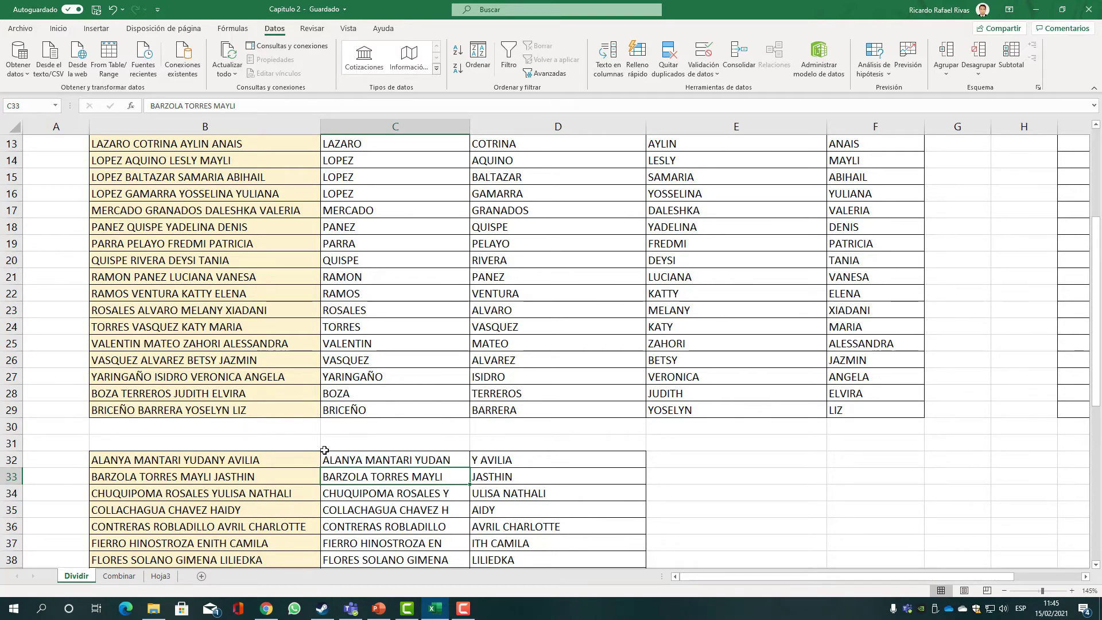
{"action": "scroll", "coordinate": [324, 450], "scroll_direction": "up", "scroll_amount": 2}
{"action": "left_click", "coordinate": [403, 327]}
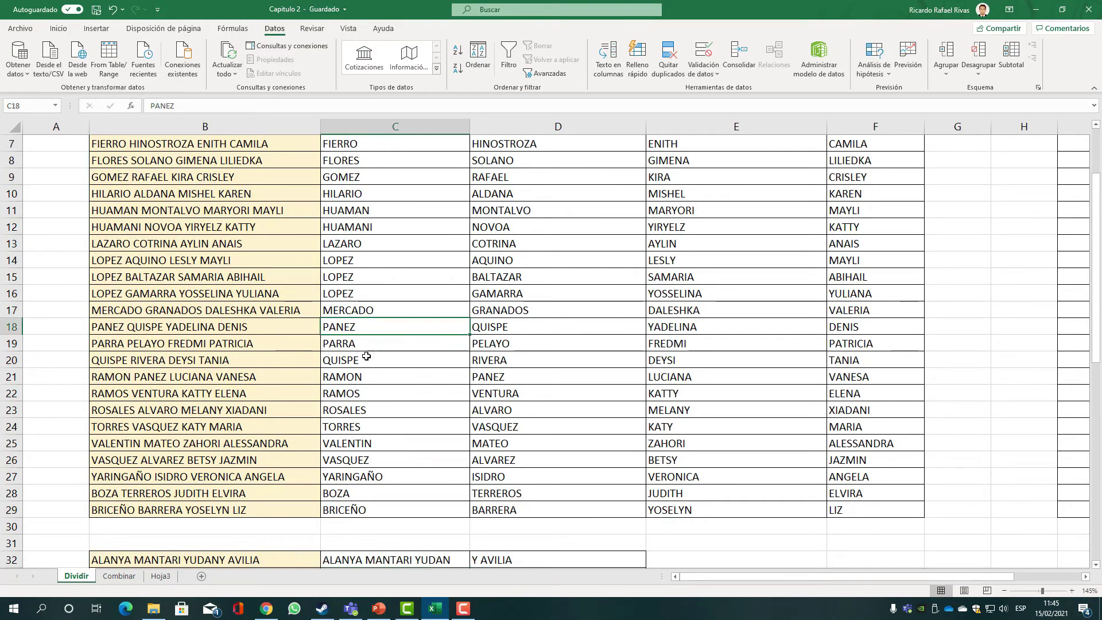
{"action": "scroll", "coordinate": [366, 356], "scroll_direction": "down", "scroll_amount": 5}
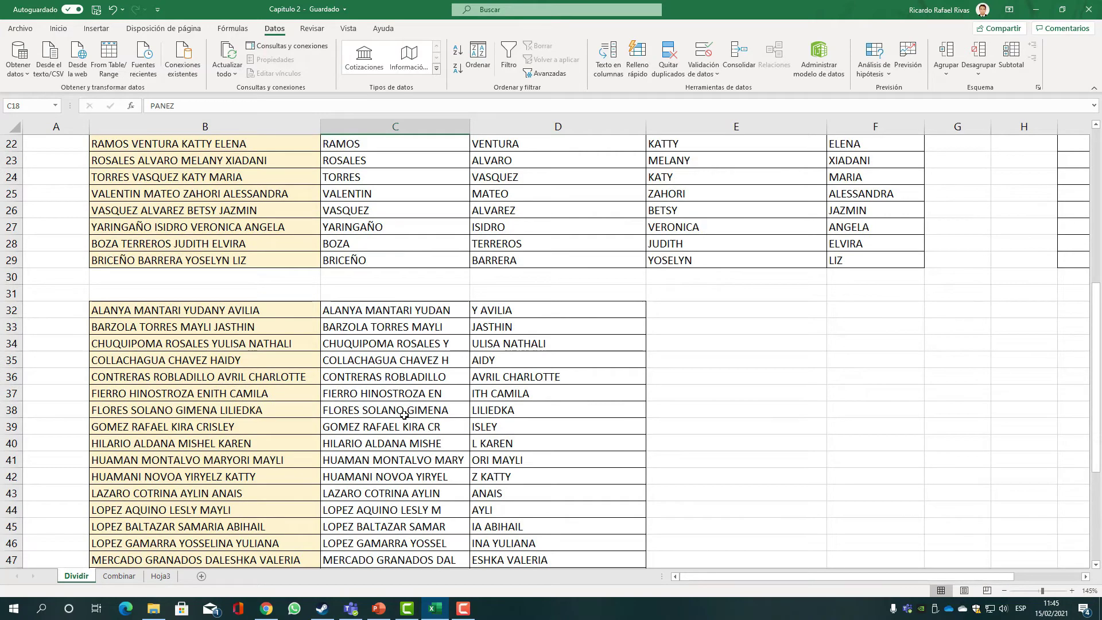
{"action": "scroll", "coordinate": [404, 413], "scroll_direction": "up", "scroll_amount": 7}
{"action": "left_click", "coordinate": [331, 309]}
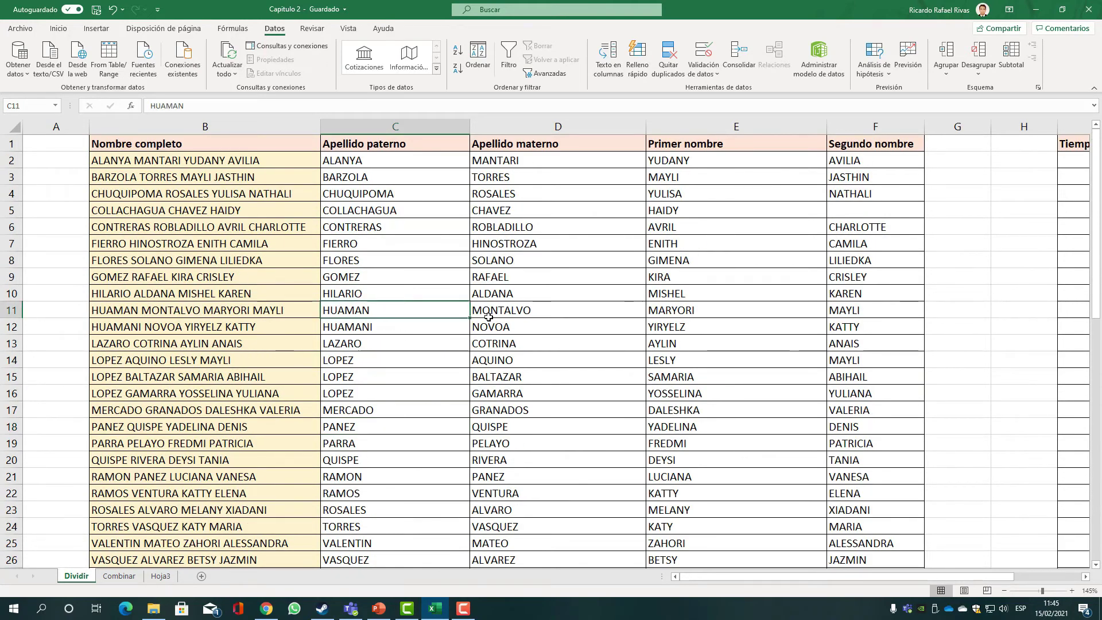
{"action": "scroll", "coordinate": [391, 442], "scroll_direction": "down", "scroll_amount": 7}
{"action": "left_click", "coordinate": [405, 314]}
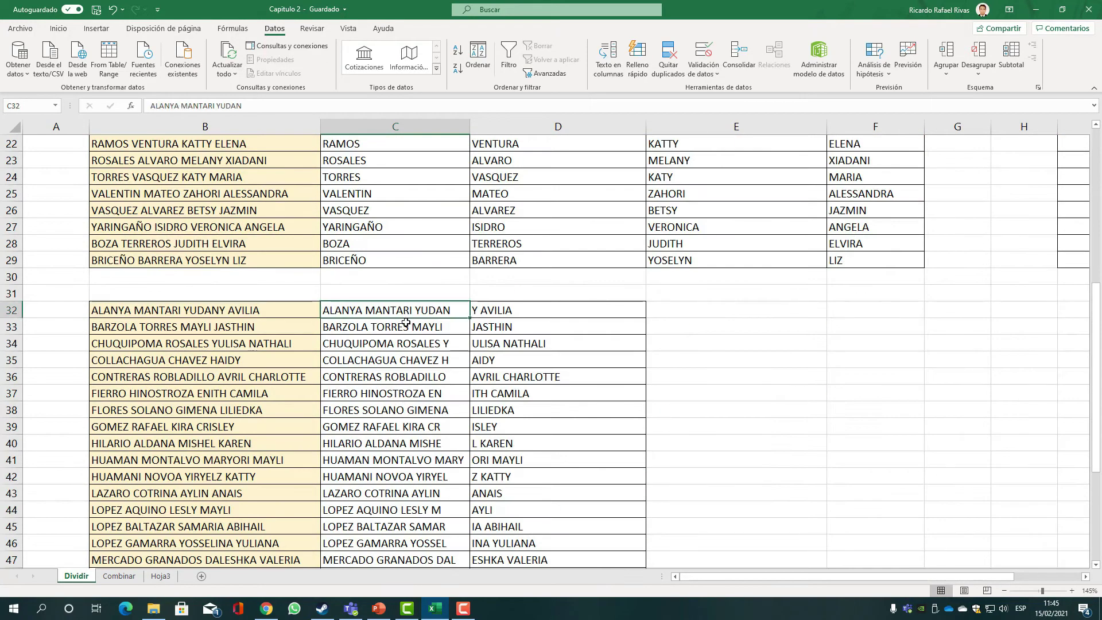
{"action": "scroll", "coordinate": [405, 322], "scroll_direction": "down", "scroll_amount": 6}
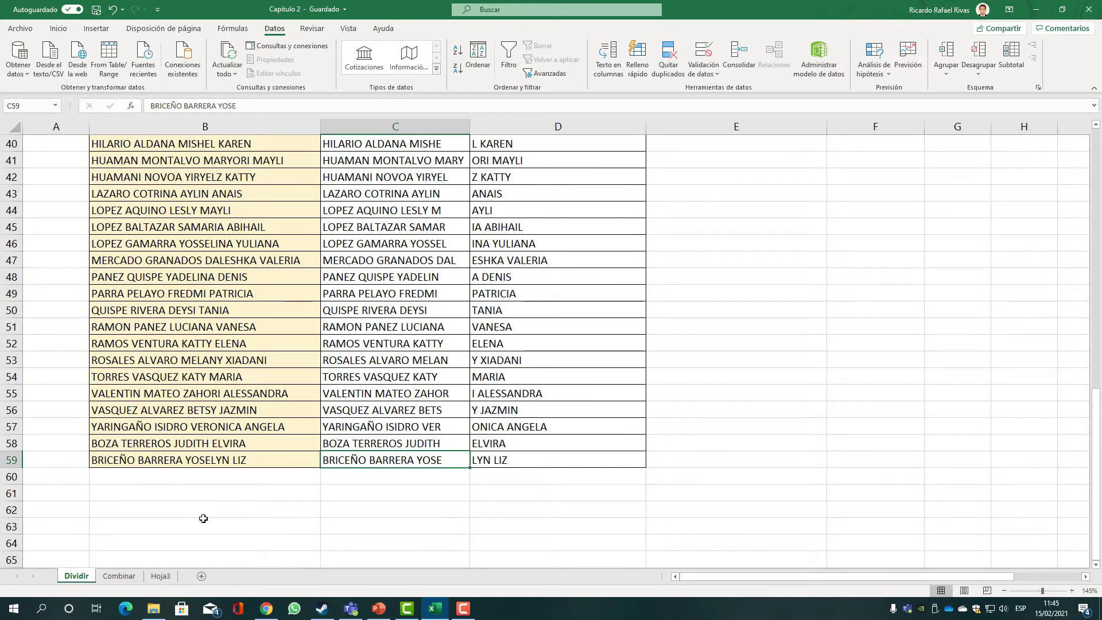
Switch to the Combinar sheet and widen the empty column E next to the Nombres column
{"action": "left_click", "coordinate": [118, 576]}
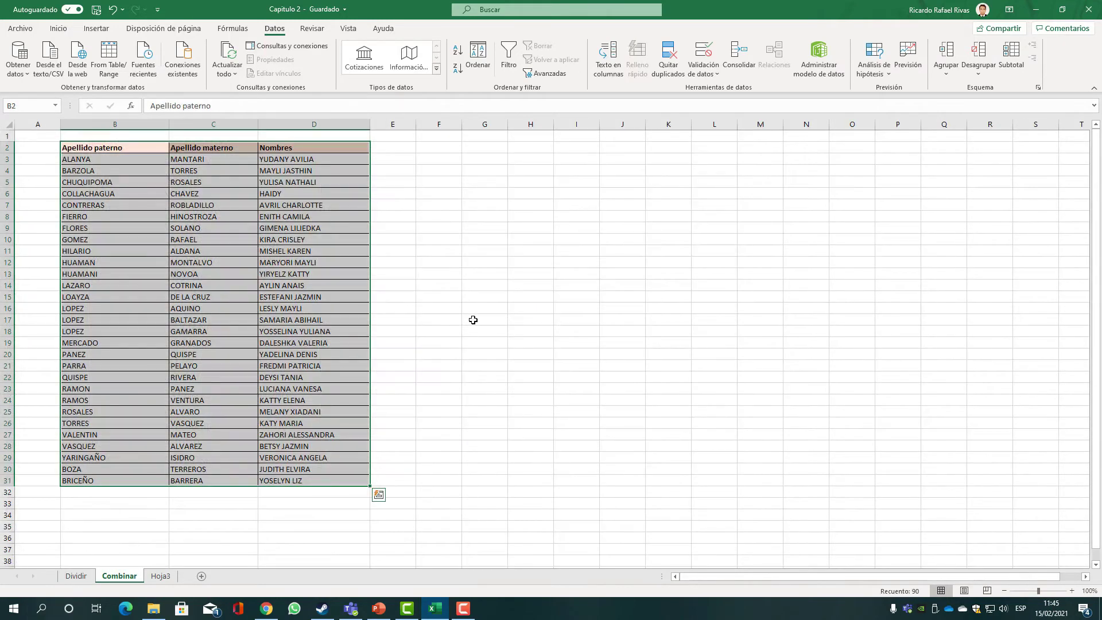
{"action": "left_click", "coordinate": [479, 322]}
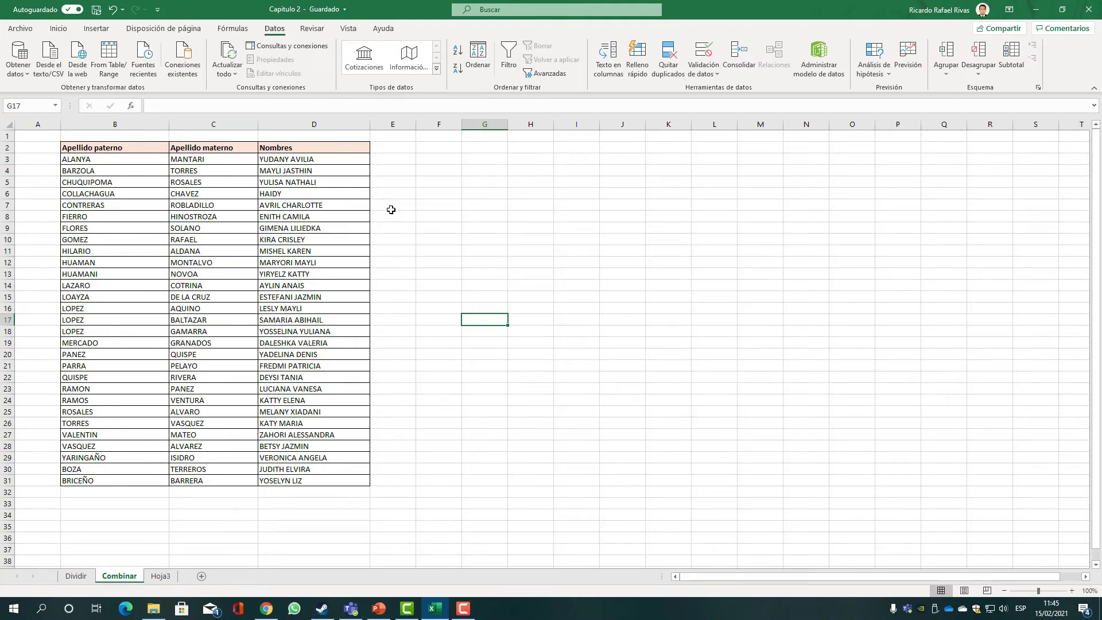
{"action": "scroll", "coordinate": [379, 208], "scroll_direction": "up", "scroll_amount": 3, "text": "ctrl"}
{"action": "scroll", "coordinate": [497, 236], "scroll_direction": "up", "scroll_amount": 1}
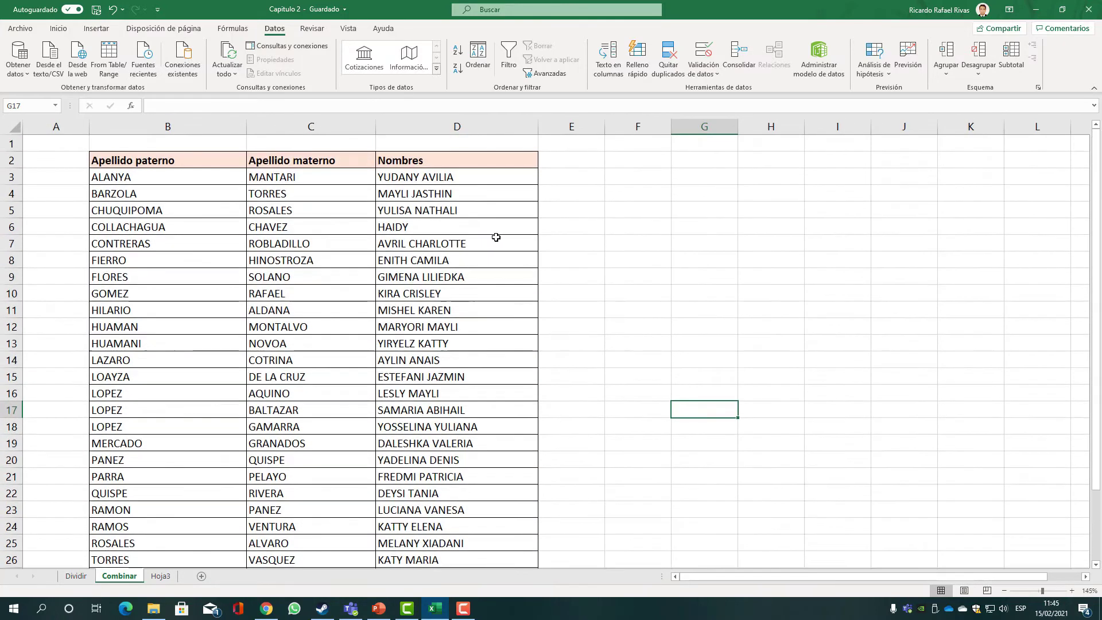
{"action": "left_click", "coordinate": [586, 156]}
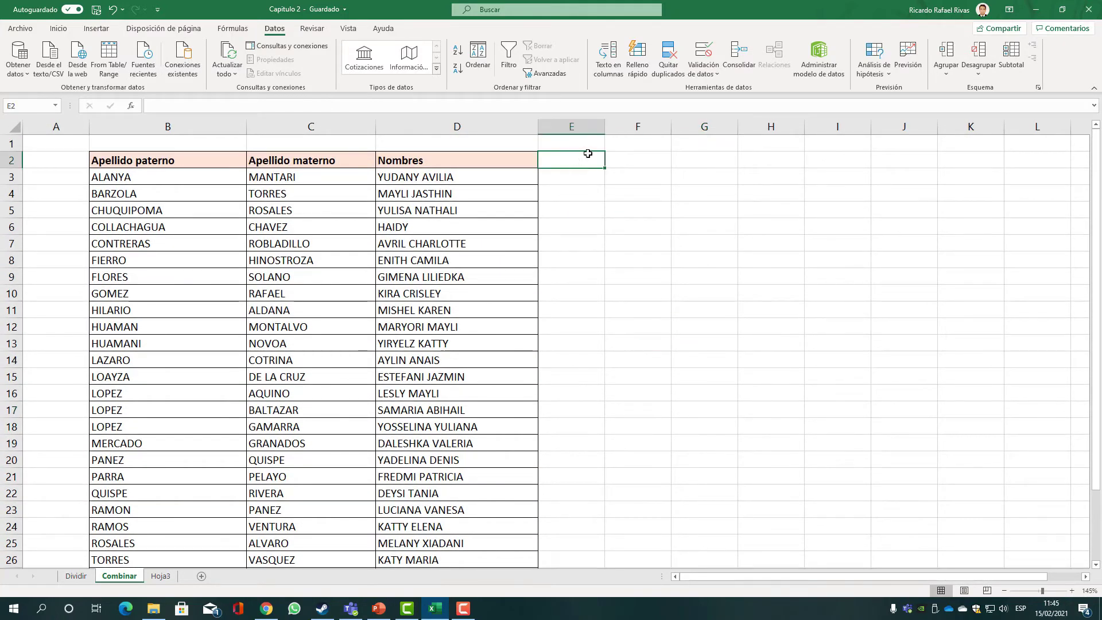
{"action": "left_click_drag", "start_coordinate": [605, 127], "coordinate": [929, 158]}
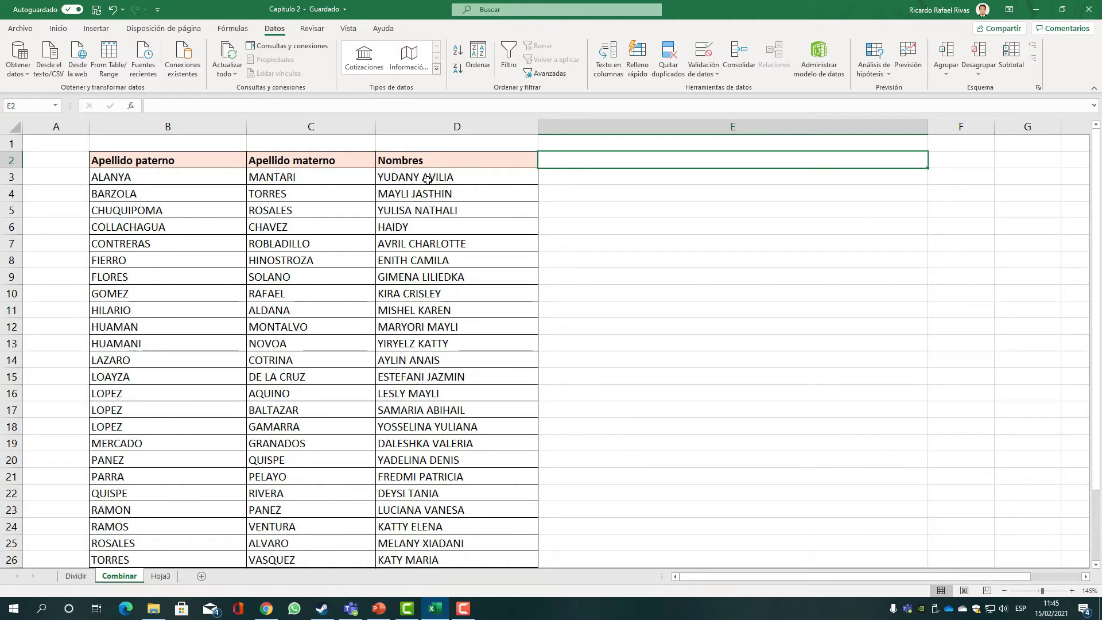
Review the first row's surname and name cells, and enter the header "Apellidos y Nombres" in cell E2
{"action": "left_click", "coordinate": [166, 189]}
{"action": "left_click", "coordinate": [171, 177]}
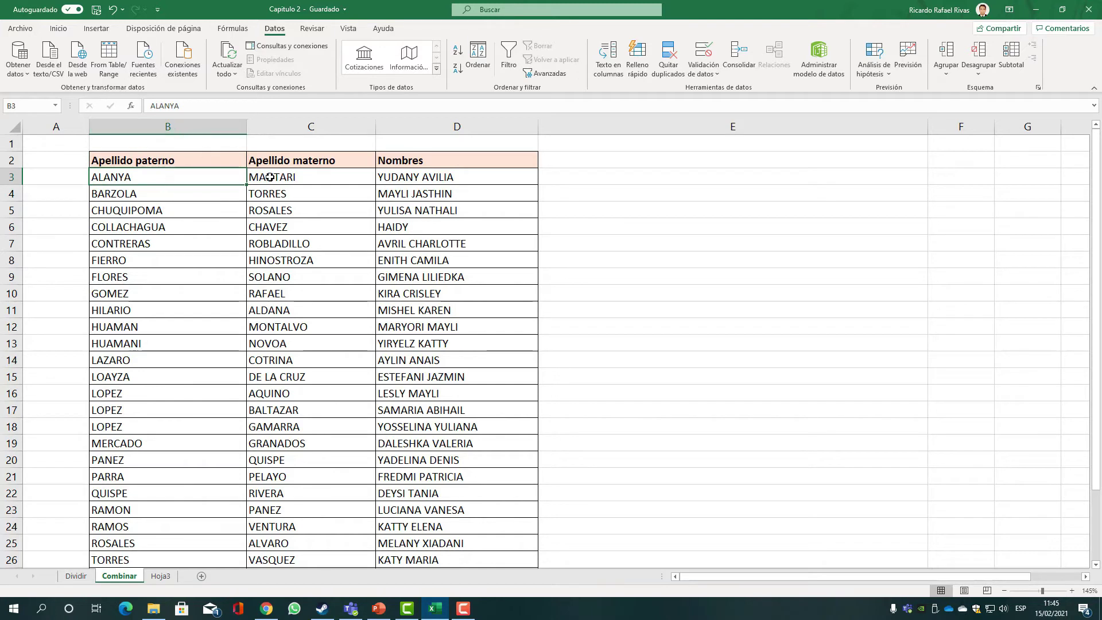
{"action": "left_click", "coordinate": [288, 177]}
{"action": "left_click", "coordinate": [434, 174]}
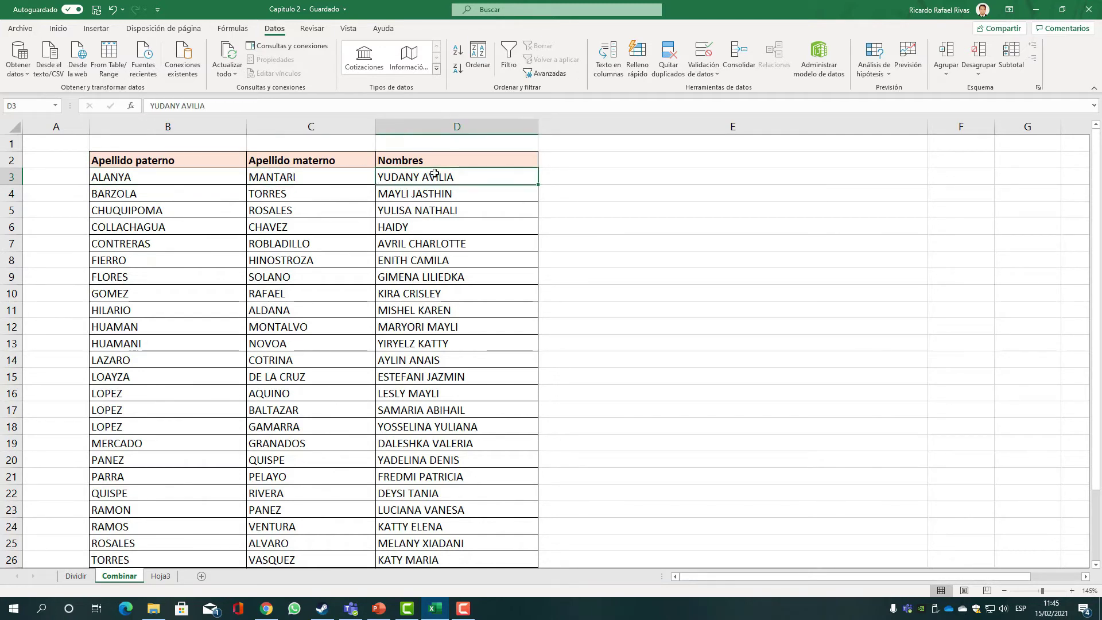
{"action": "left_click", "coordinate": [604, 156]}
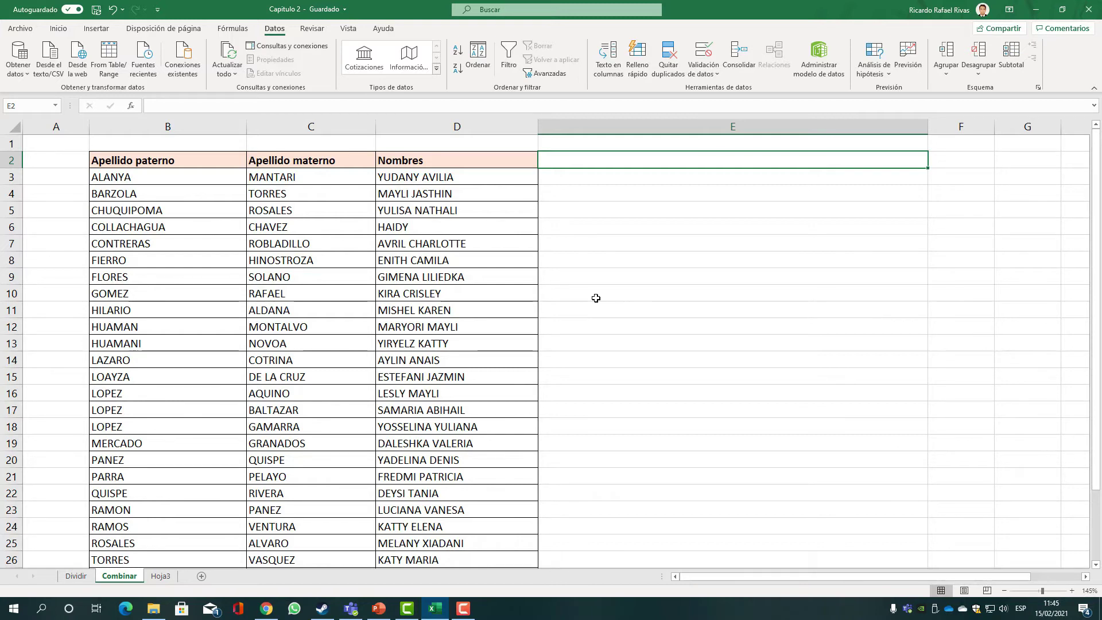
{"action": "type", "text": "a"}
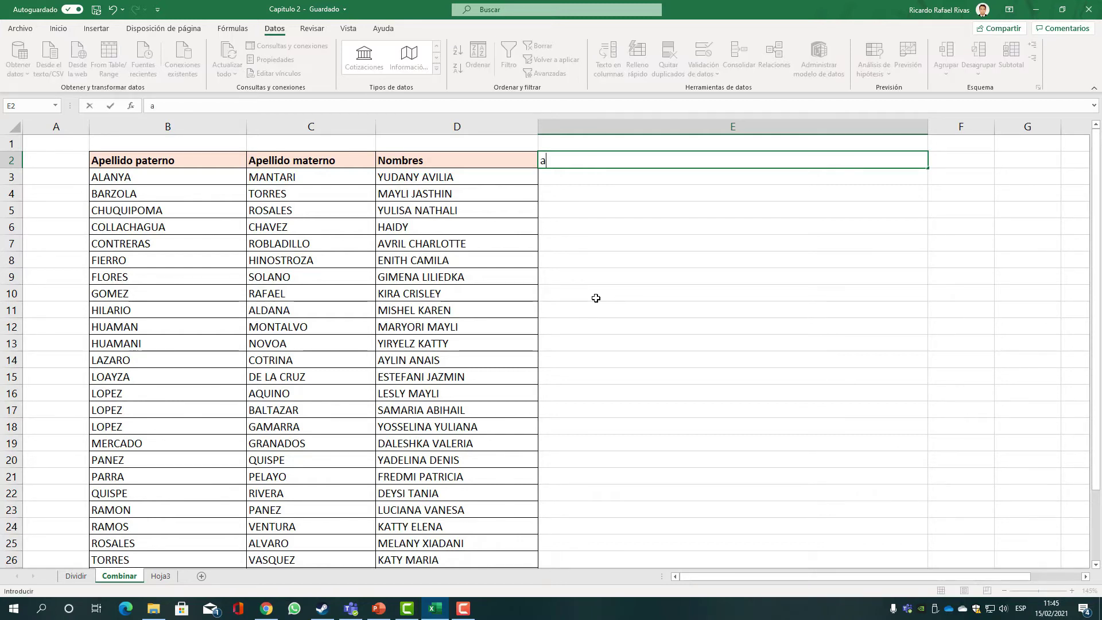
{"action": "key", "text": "BackSpace"}
{"action": "key", "text": "BackSpace"}
{"action": "type", "text": "Apellidos y Nombres"}
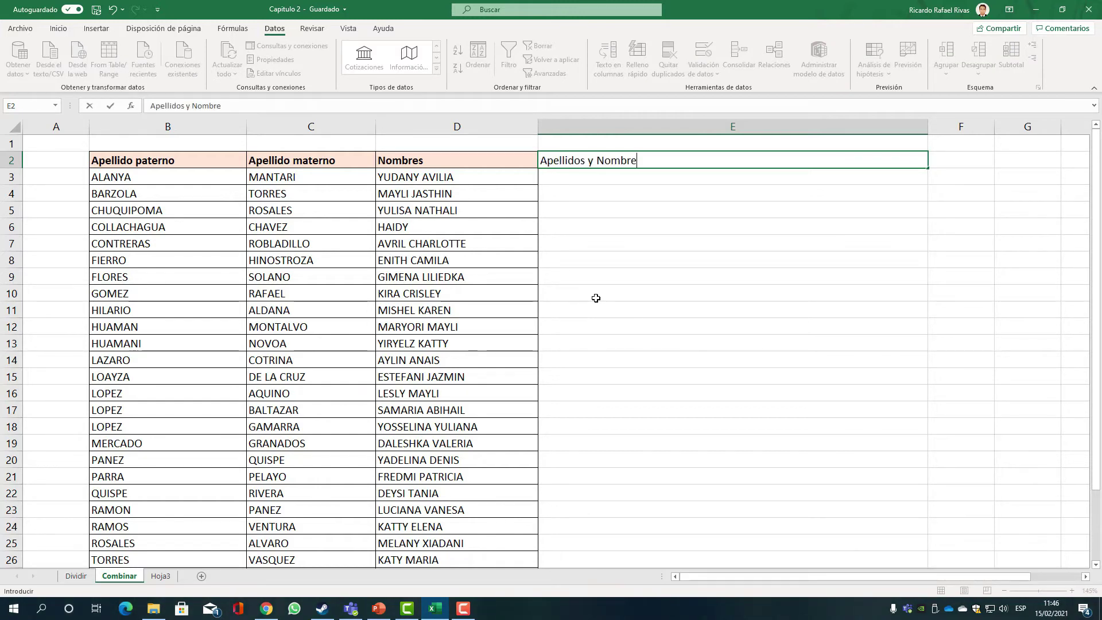
{"action": "key", "text": "Return"}
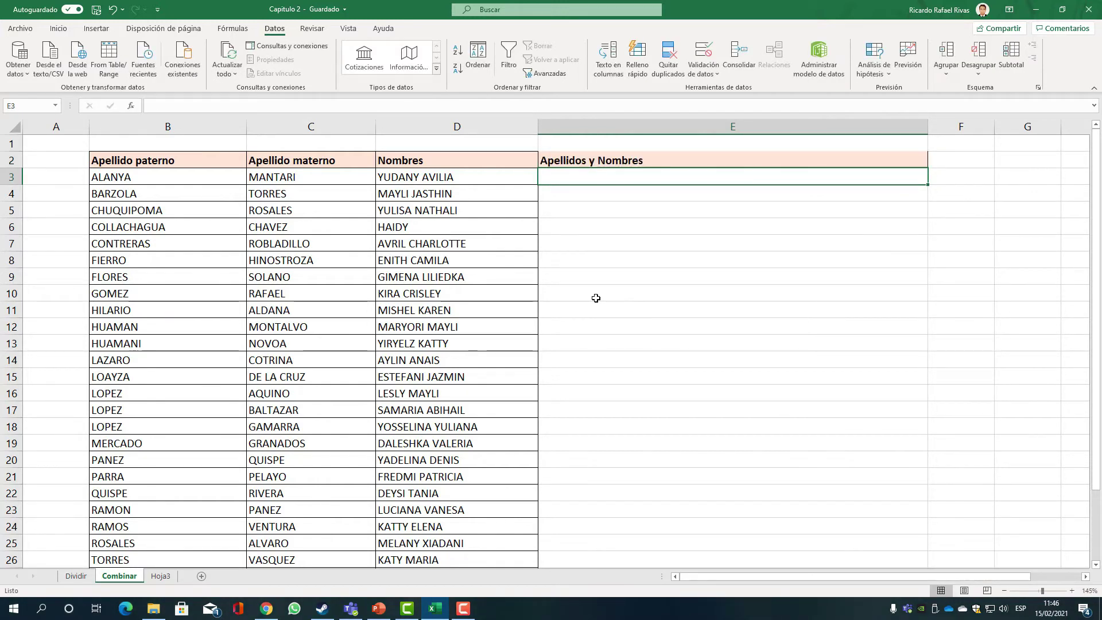
Center the header text in cell E2
{"action": "left_click", "coordinate": [661, 160]}
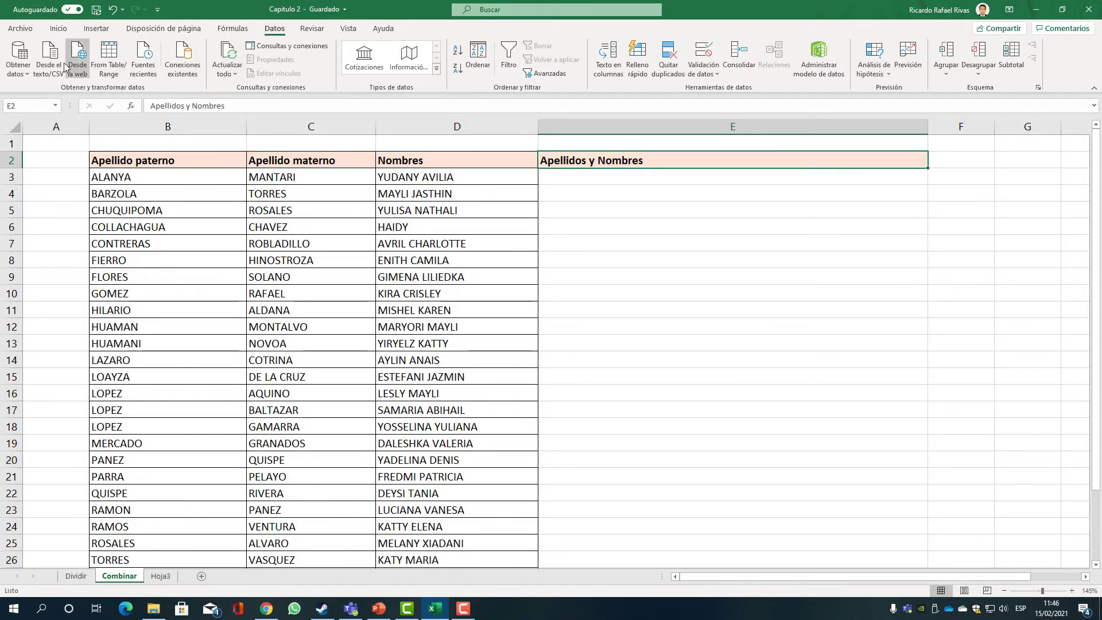
{"action": "left_click", "coordinate": [58, 28]}
{"action": "left_click", "coordinate": [249, 68]}
Enter the formula =B3&" "&C3&" "&D3 in cell E3 to join both surnames and the names with spaces
{"action": "left_click", "coordinate": [577, 175]}
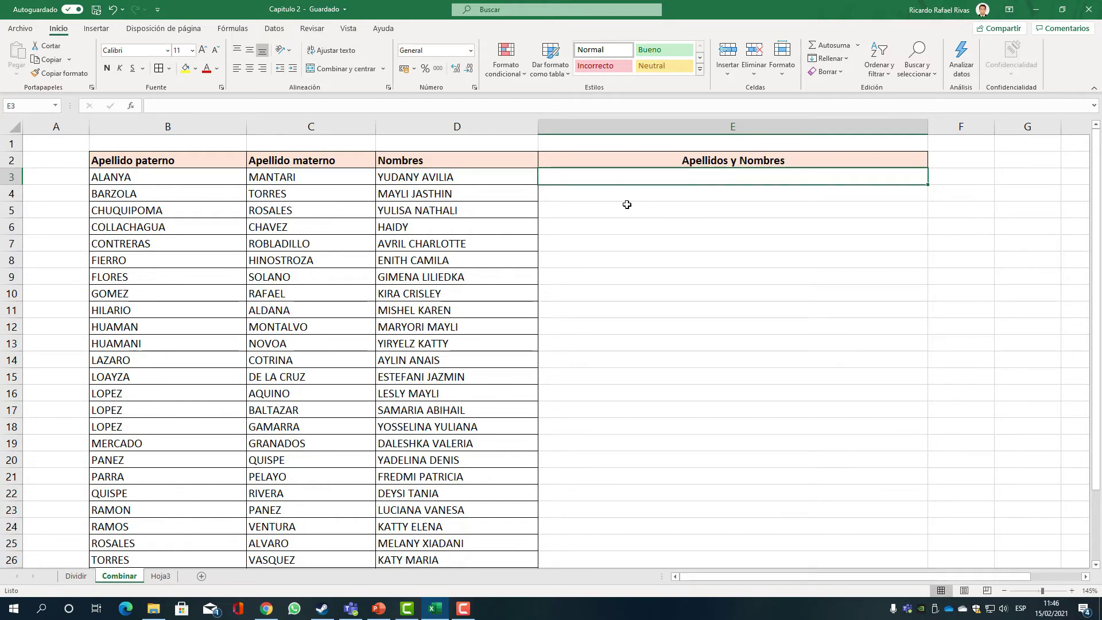
{"action": "type", "text": "="}
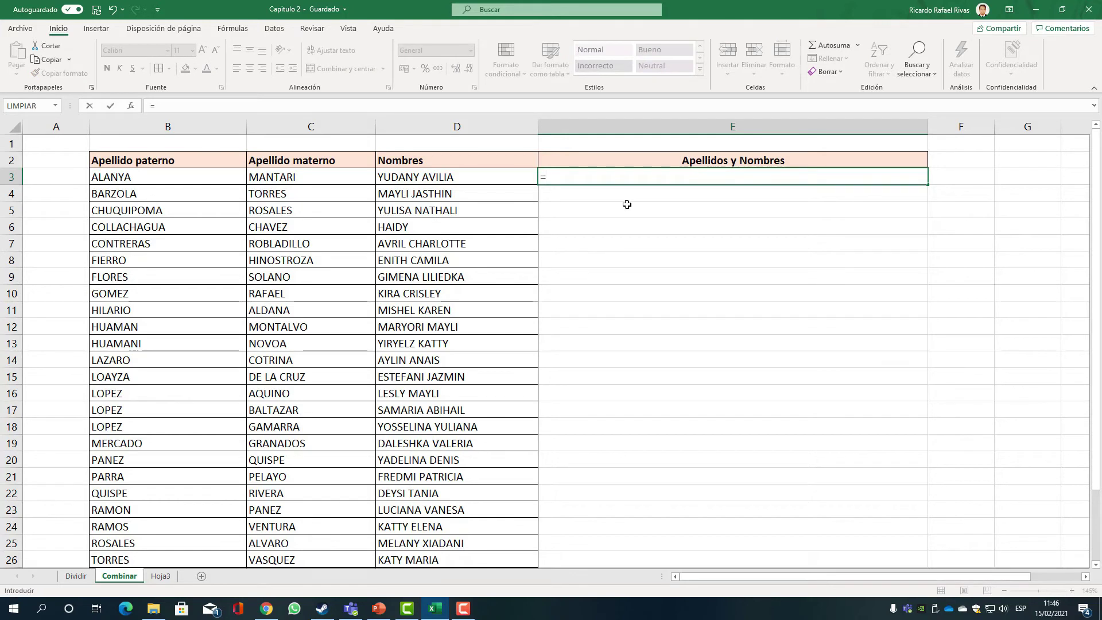
{"action": "left_click", "coordinate": [152, 175]}
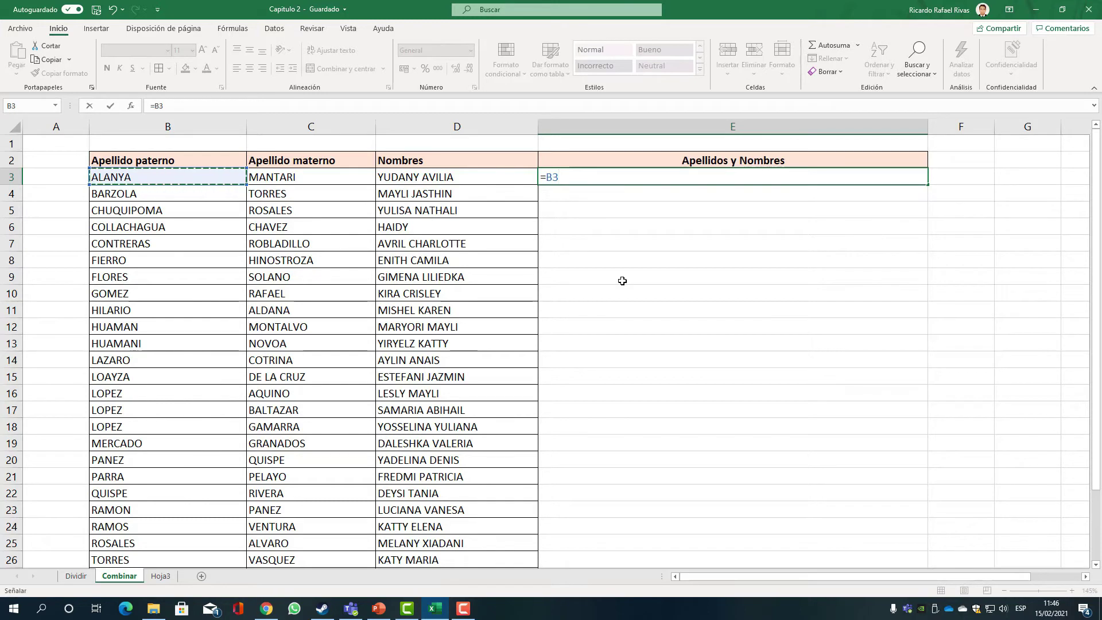
{"action": "type", "text": "&"}
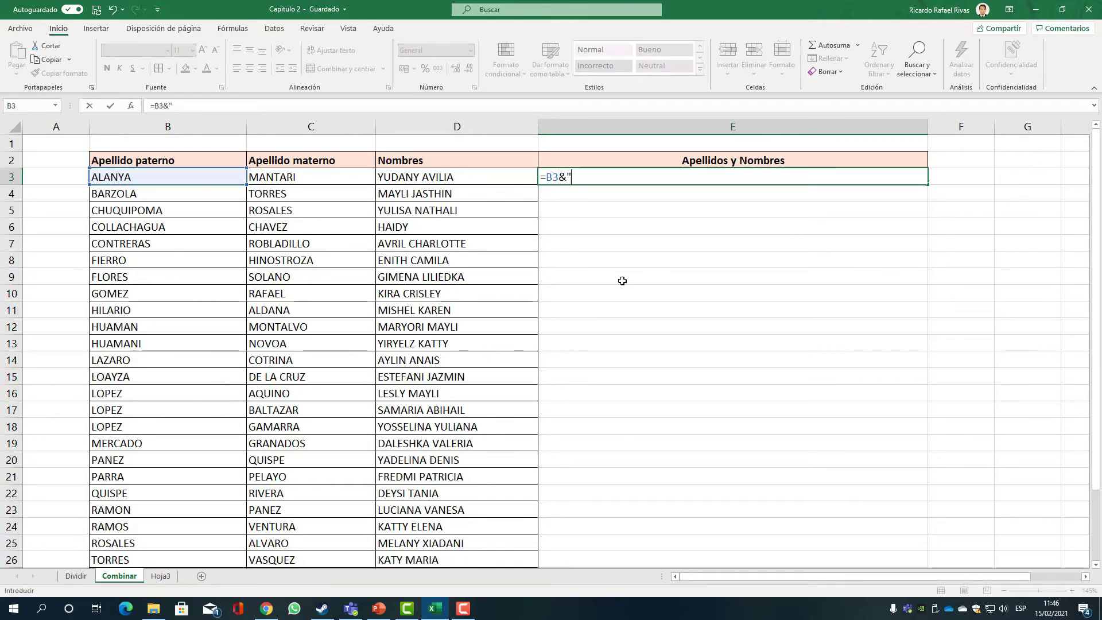
{"action": "type", "text": "\" \""}
{"action": "type", "text": "&"}
{"action": "left_click", "coordinate": [284, 176]}
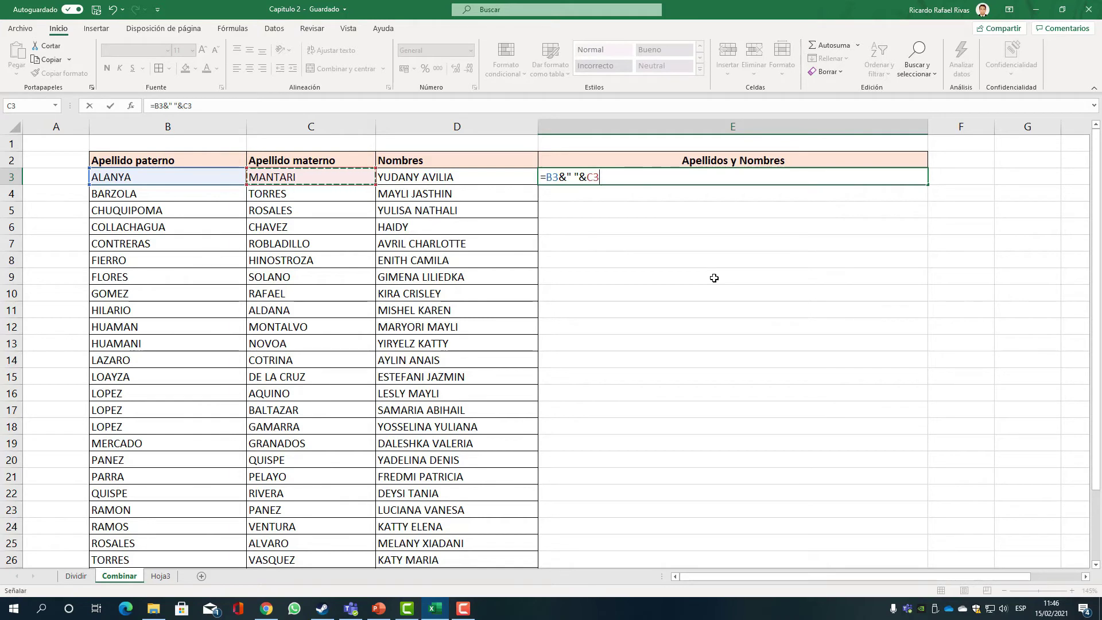
{"action": "type", "text": "&"}
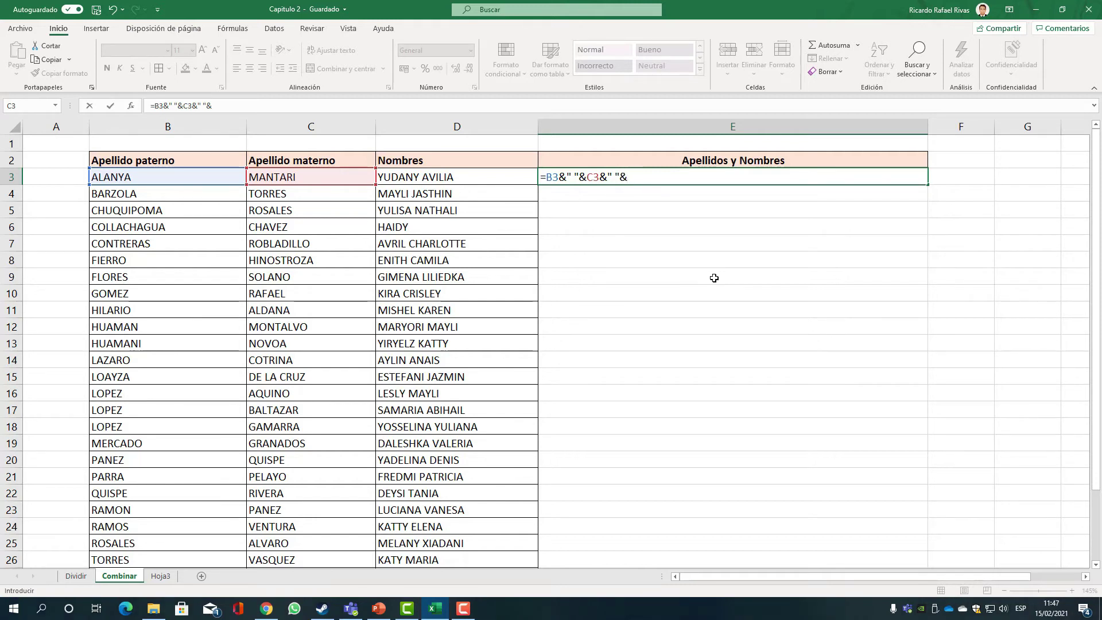
{"action": "type", "text": "\" \"&"}
{"action": "left_click", "coordinate": [451, 177]}
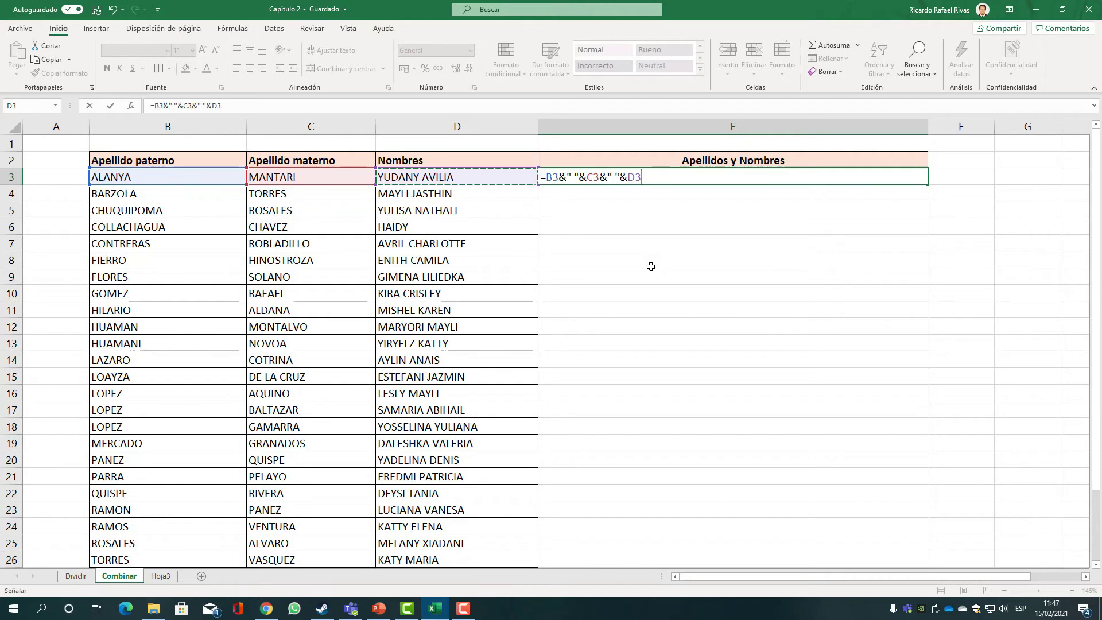
{"action": "key", "text": "Return"}
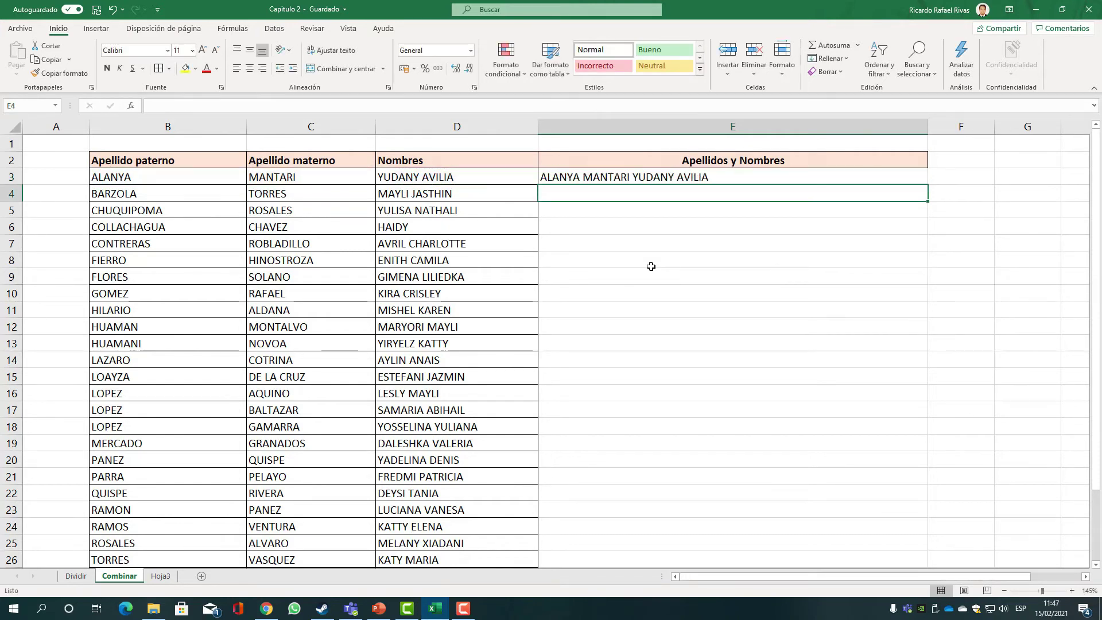
Fill the joining formula from E3 down through E31
{"action": "key", "text": "Up"}
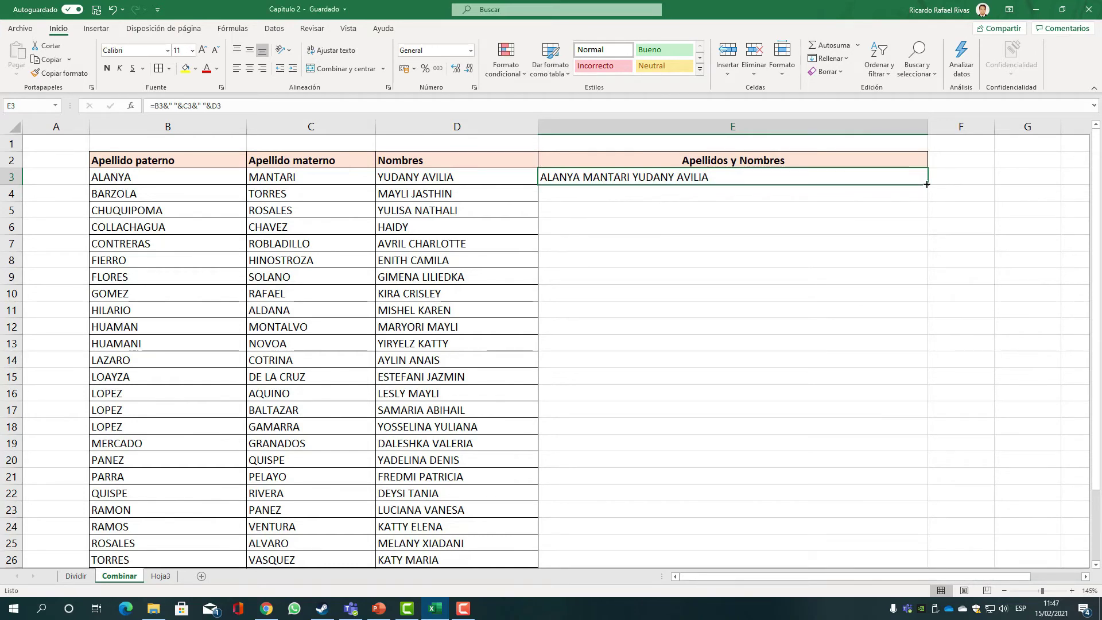
{"action": "left_click_drag", "start_coordinate": [929, 186], "coordinate": [910, 524]}
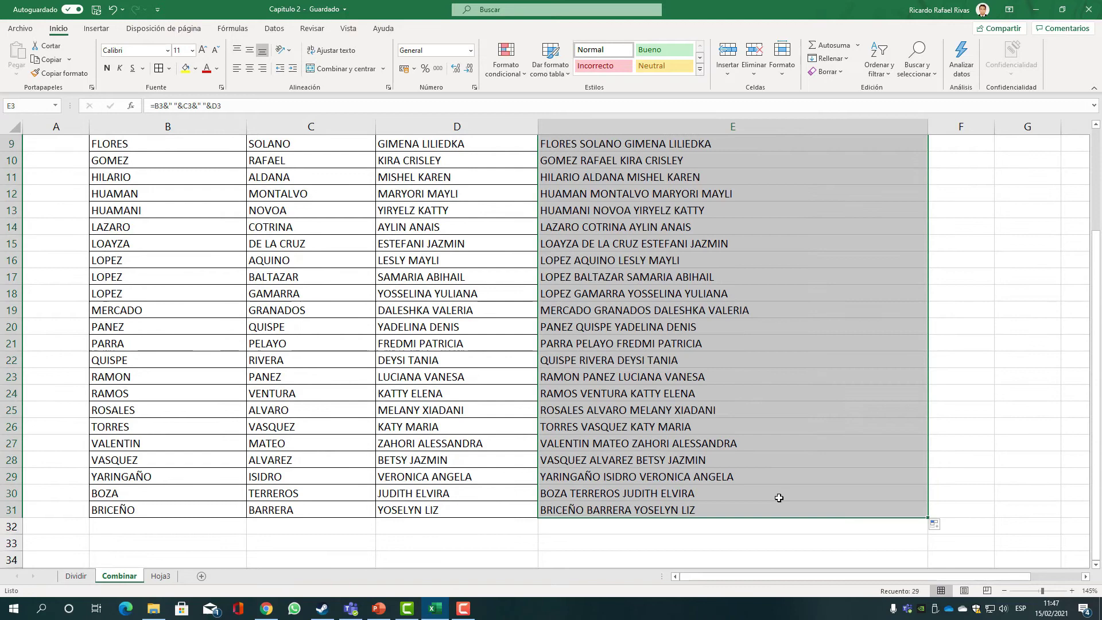
Shrink column E to fit the width of its combined names
{"action": "left_click", "coordinate": [702, 465]}
{"action": "scroll", "coordinate": [804, 287], "scroll_direction": "up", "scroll_amount": 3}
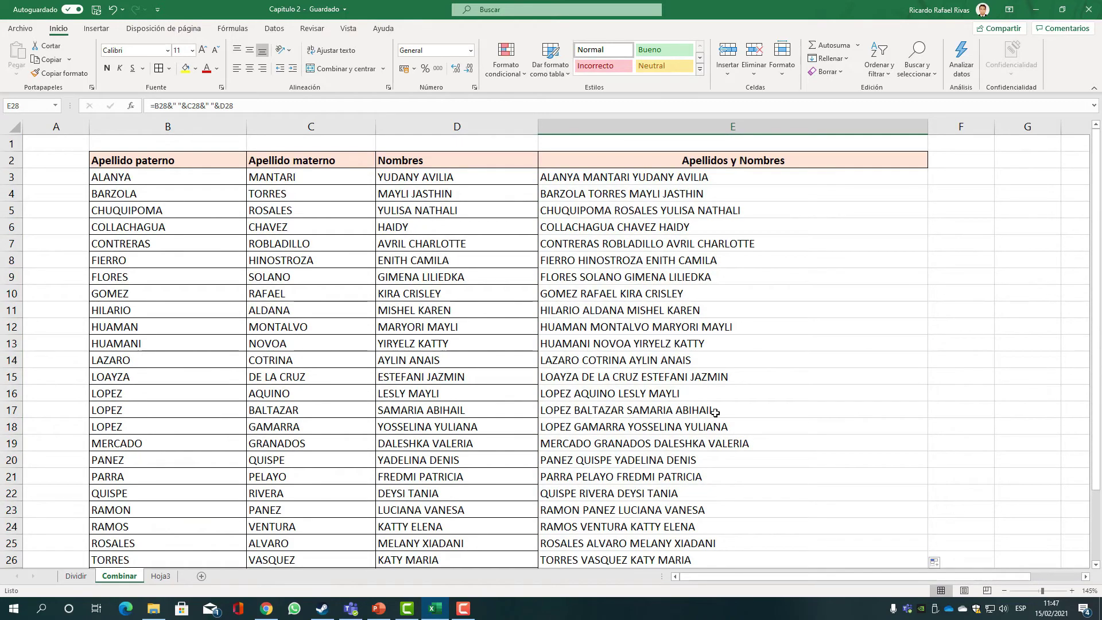
{"action": "double_click", "coordinate": [930, 132]}
{"action": "left_click", "coordinate": [686, 180]}
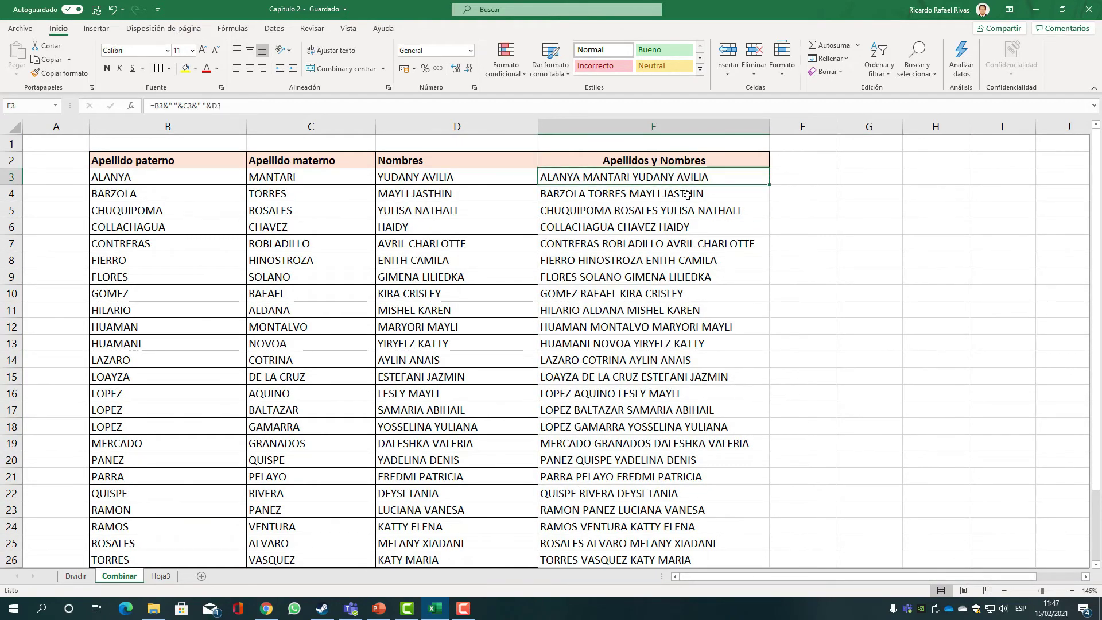
Apply borders to all the combined names in E3:E31
{"action": "scroll", "coordinate": [685, 241], "scroll_direction": "down", "scroll_amount": 4}
{"action": "scroll", "coordinate": [683, 299], "scroll_direction": "up", "scroll_amount": 4}
{"action": "scroll", "coordinate": [683, 299], "scroll_direction": "down", "scroll_amount": 3}
{"action": "left_click", "coordinate": [620, 497]}
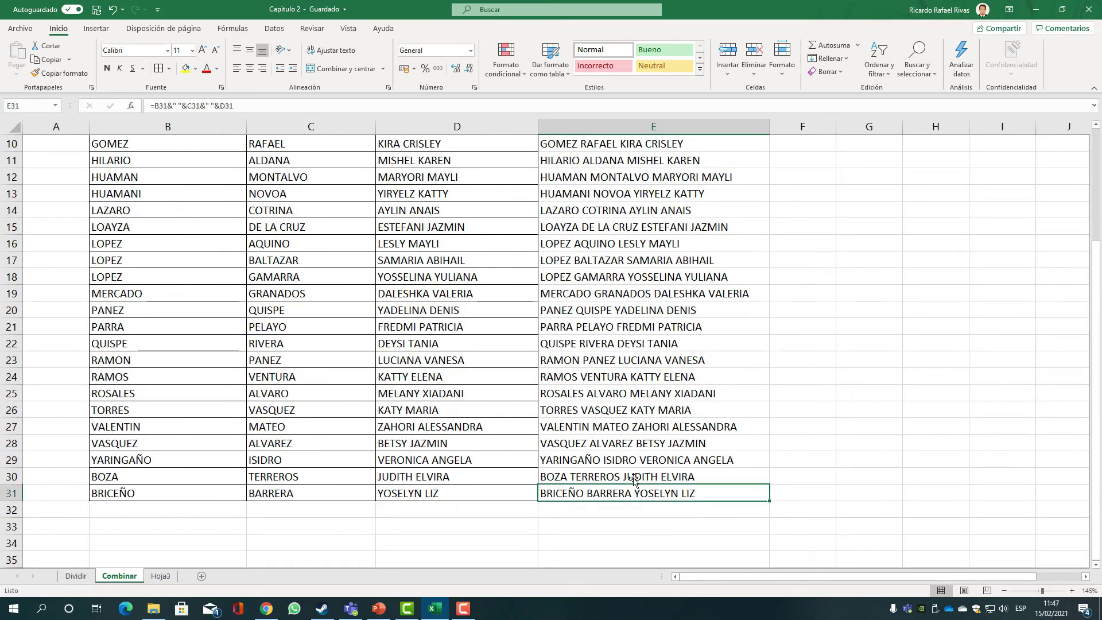
{"action": "scroll", "coordinate": [634, 479], "scroll_direction": "up", "scroll_amount": 3}
{"action": "left_click", "coordinate": [626, 172], "text": "shift"}
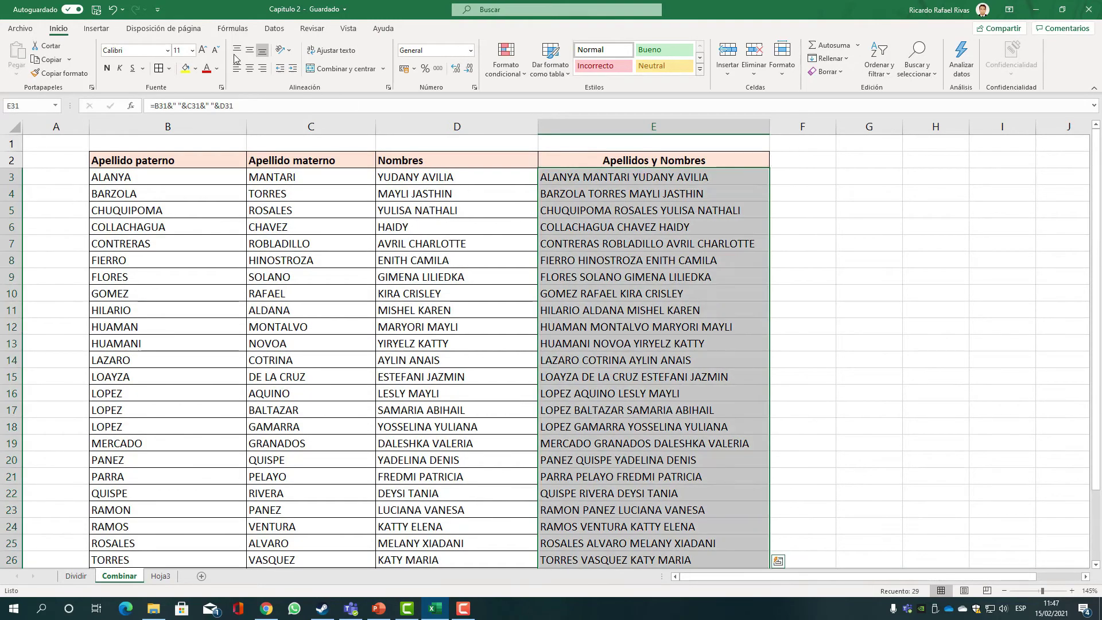
{"action": "left_click", "coordinate": [160, 69]}
{"action": "left_click", "coordinate": [626, 242]}
{"action": "scroll", "coordinate": [712, 371], "scroll_direction": "up", "scroll_amount": 6}
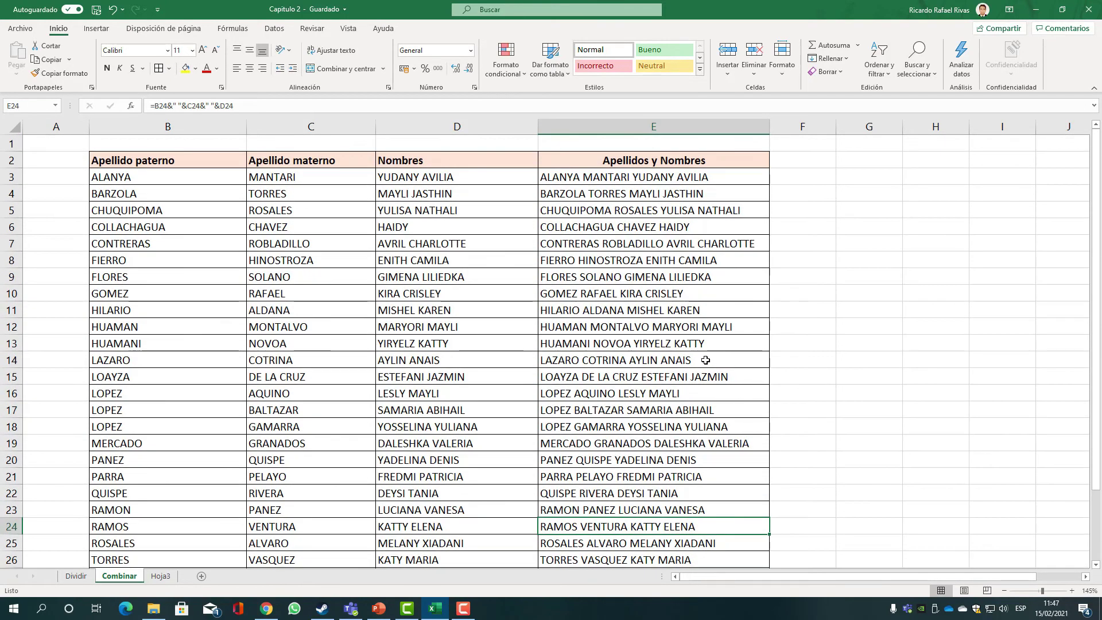
{"action": "left_click", "coordinate": [631, 223]}
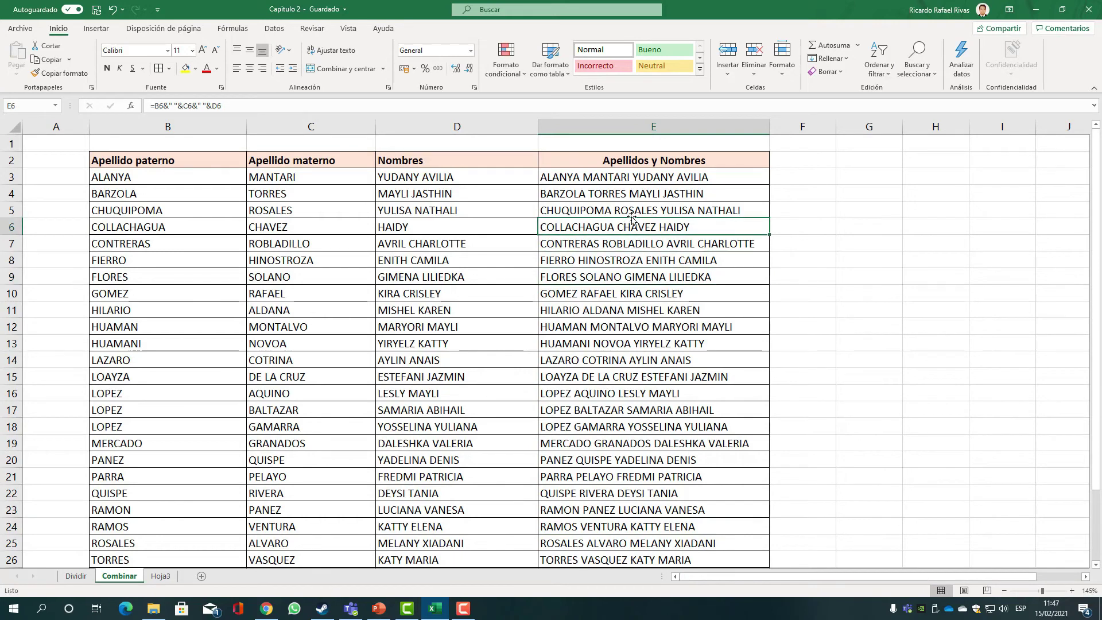
Copy the "Apellidos y Nombres" header from E2 into F2 and widen column F to show it fully
{"action": "left_click", "coordinate": [724, 158]}
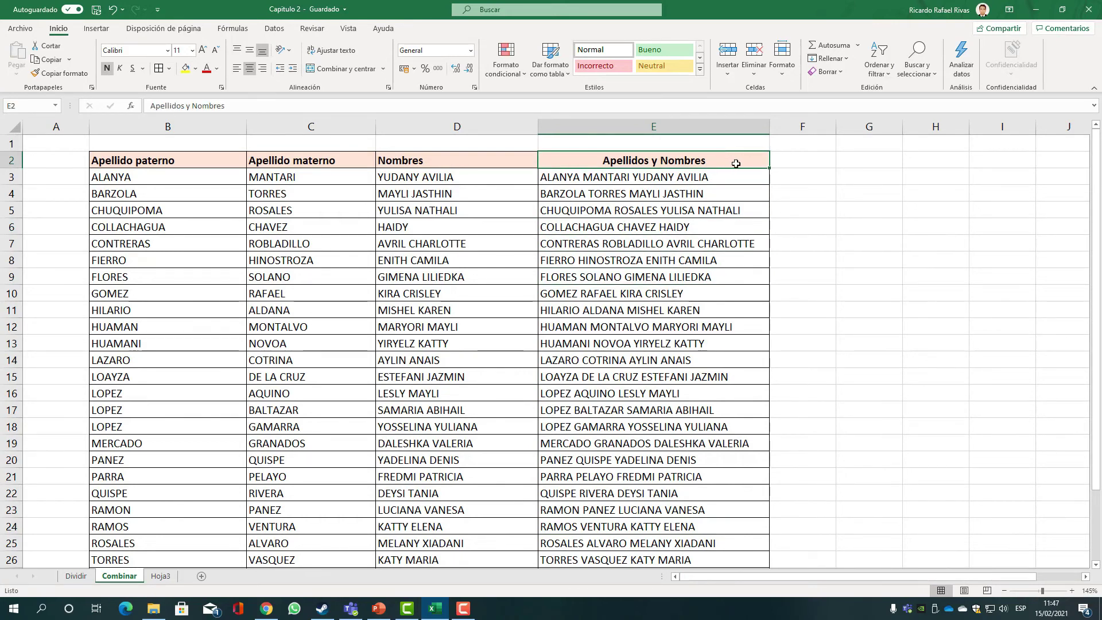
{"action": "key", "text": "ctrl+c"}
{"action": "left_click", "coordinate": [806, 161]}
{"action": "key", "text": "ctrl+v"}
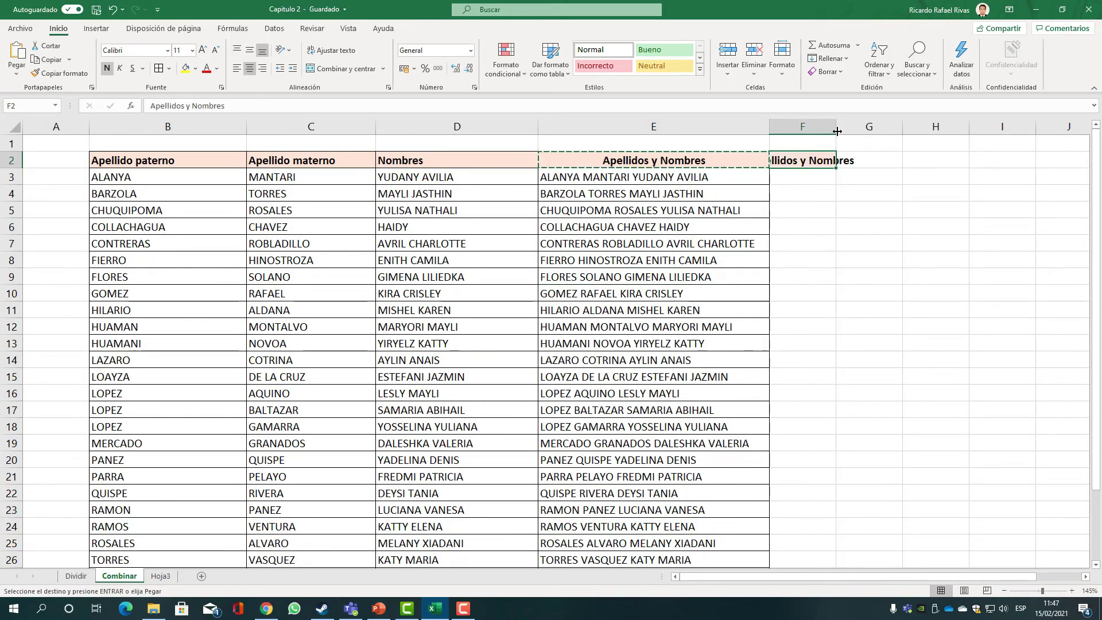
{"action": "double_click", "coordinate": [837, 132]}
{"action": "left_click_drag", "start_coordinate": [883, 130], "coordinate": [966, 133]}
{"action": "left_click", "coordinate": [814, 176]}
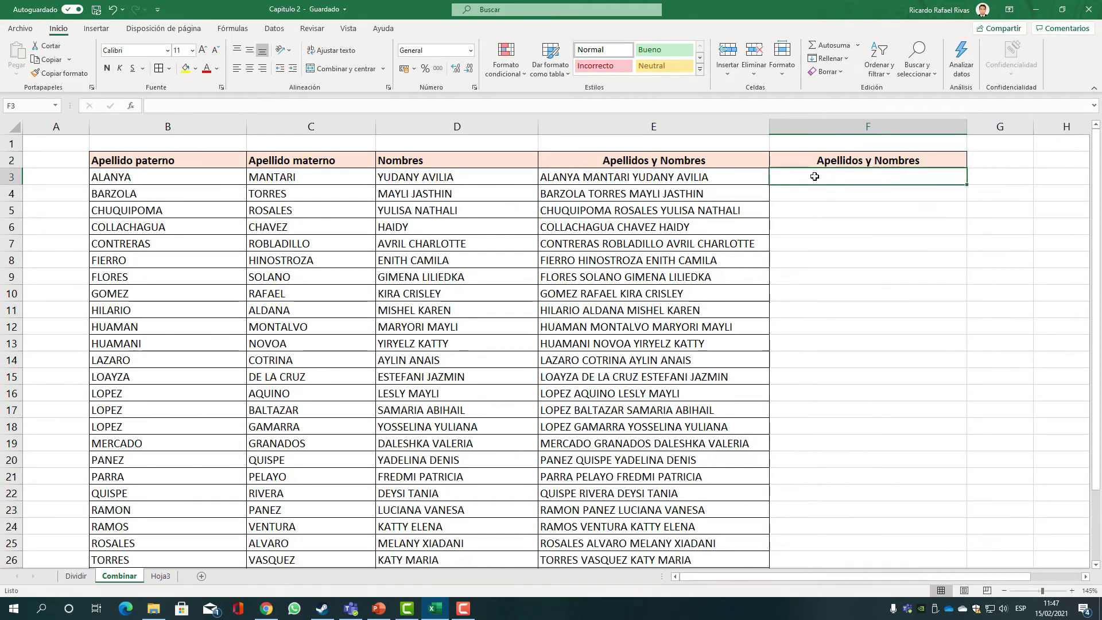
Fill the header in E2 with light green and the header in F2 with blue
{"action": "left_click", "coordinate": [707, 159]}
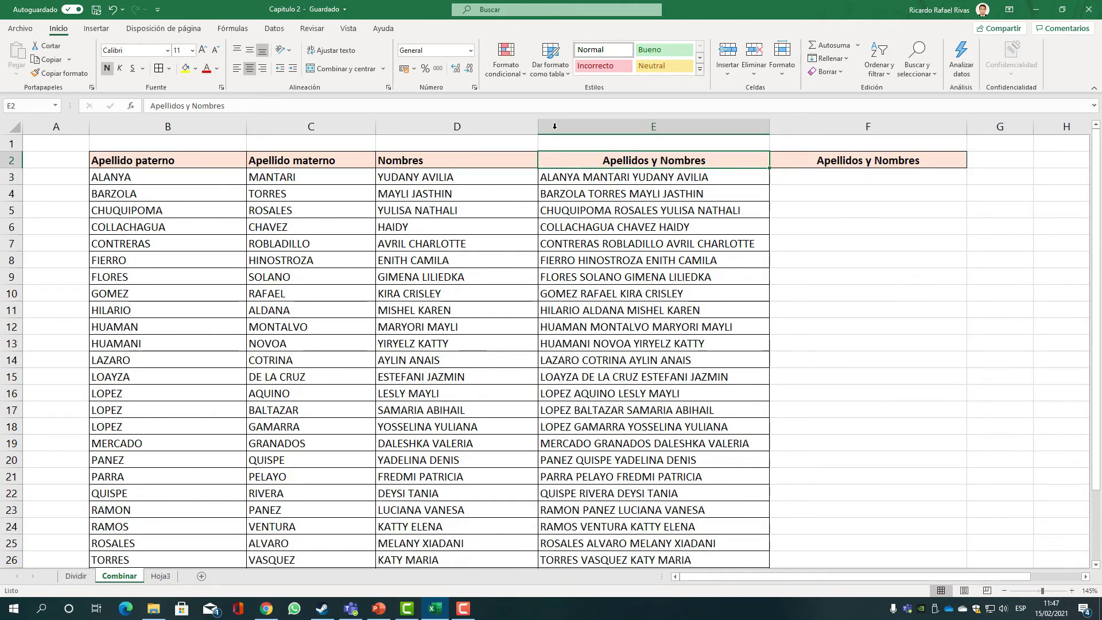
{"action": "left_click", "coordinate": [186, 68]}
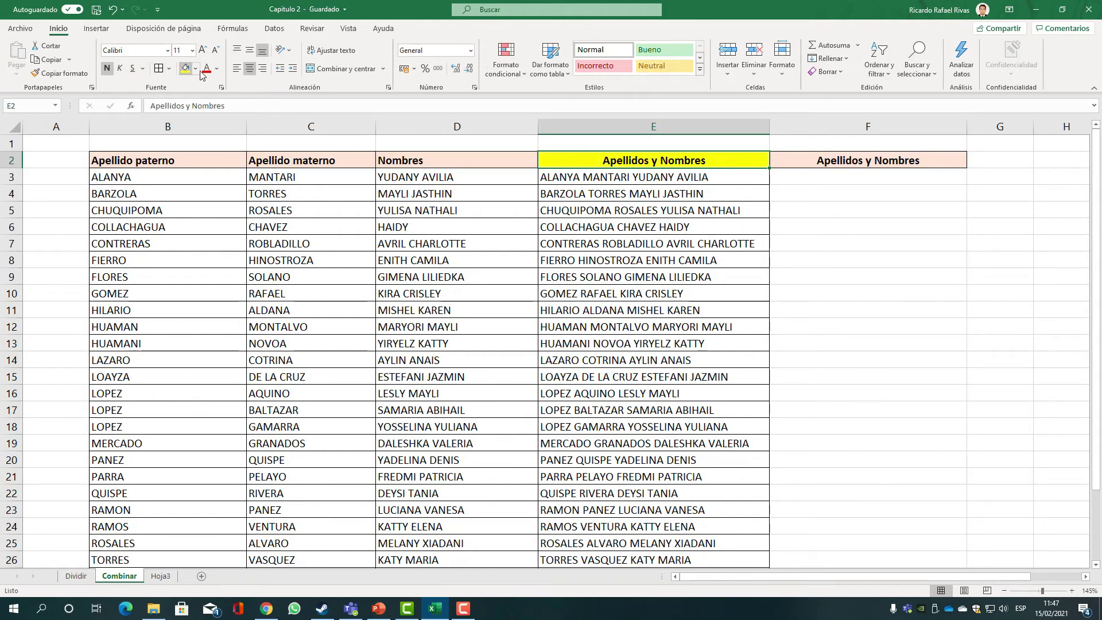
{"action": "left_click", "coordinate": [195, 68]}
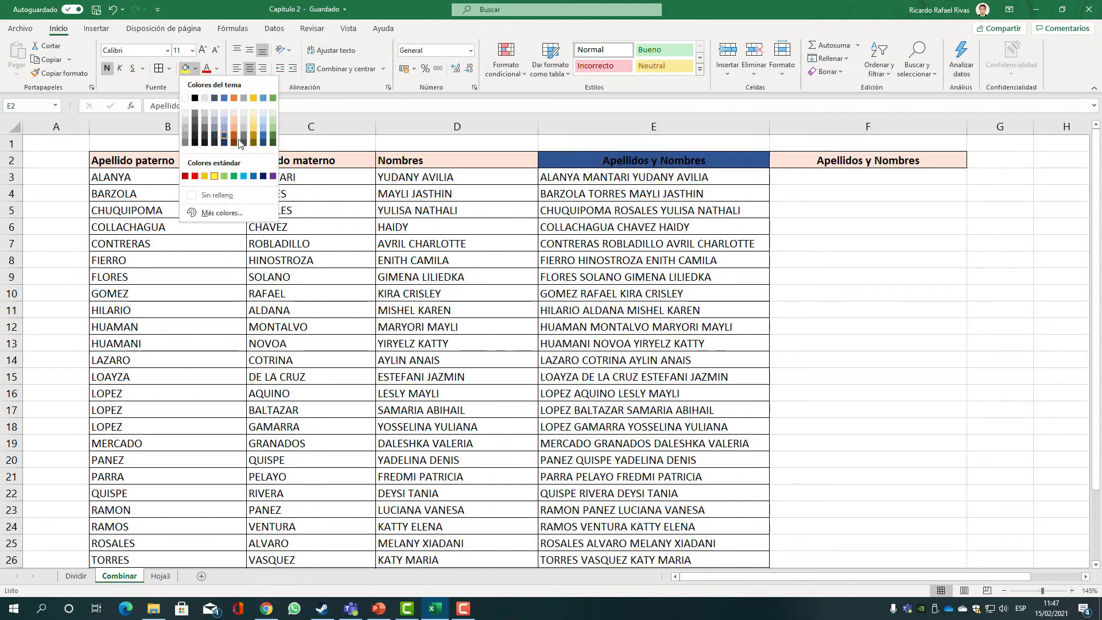
{"action": "left_click", "coordinate": [270, 113]}
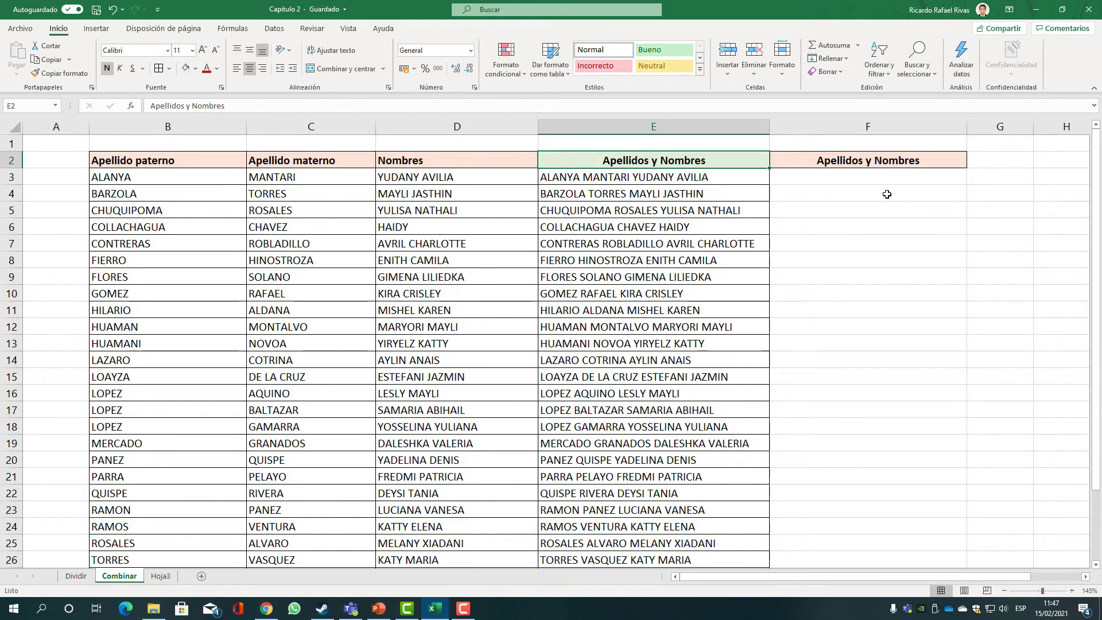
{"action": "left_click", "coordinate": [862, 164]}
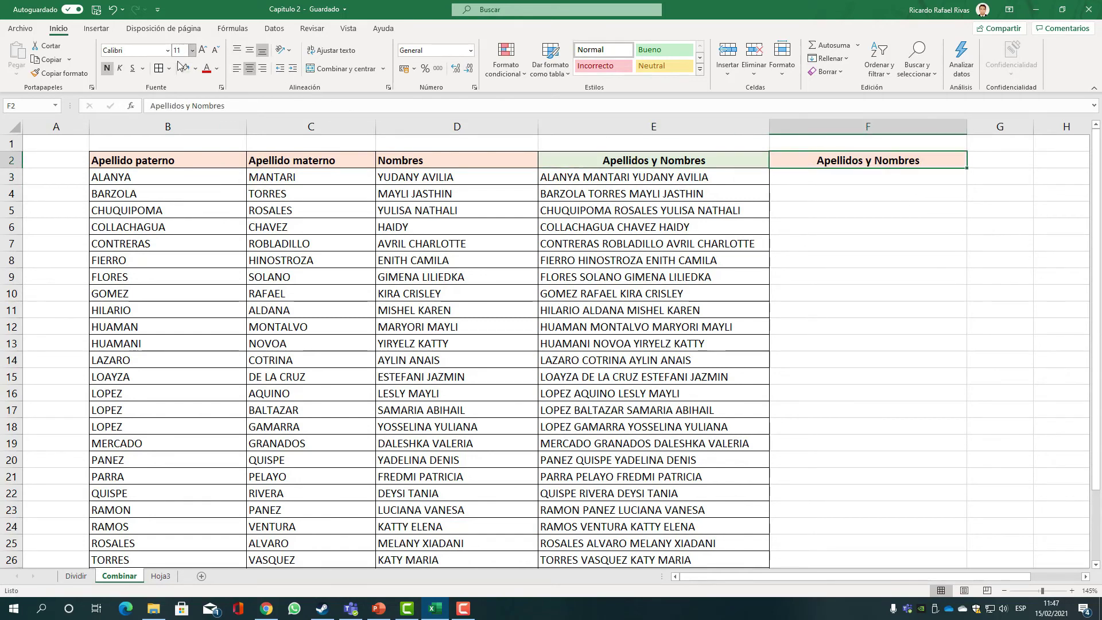
{"action": "left_click", "coordinate": [195, 68]}
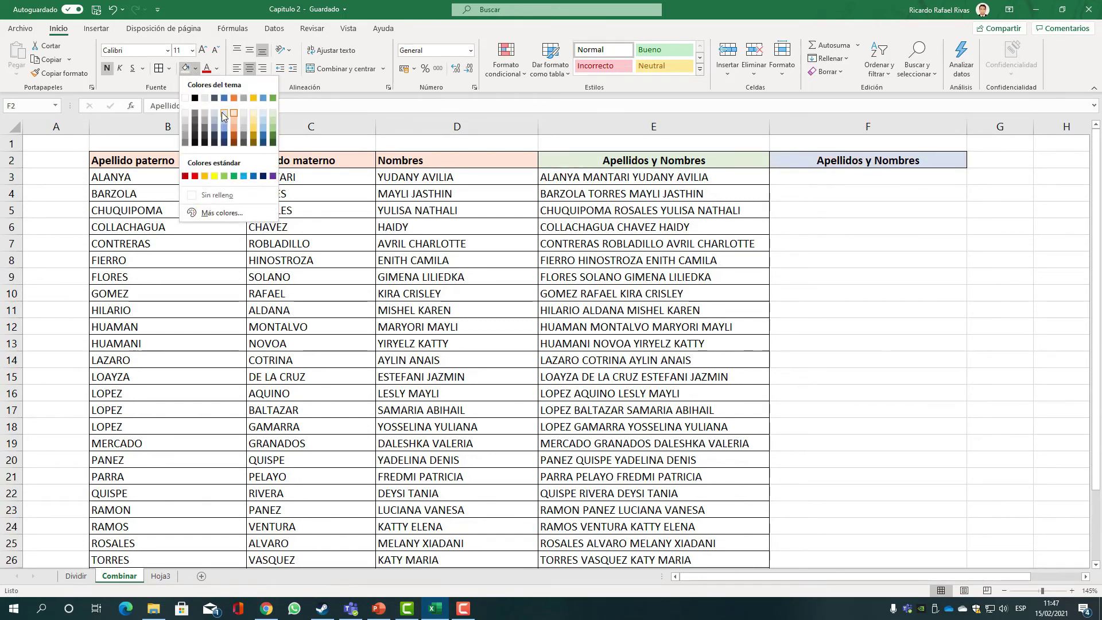
{"action": "left_click", "coordinate": [263, 100]}
Enter the formula =CONCATENAR(B3;" ";C3;" ";D3) in cell F3 to join both surnames and the names with spaces
{"action": "left_click", "coordinate": [861, 178]}
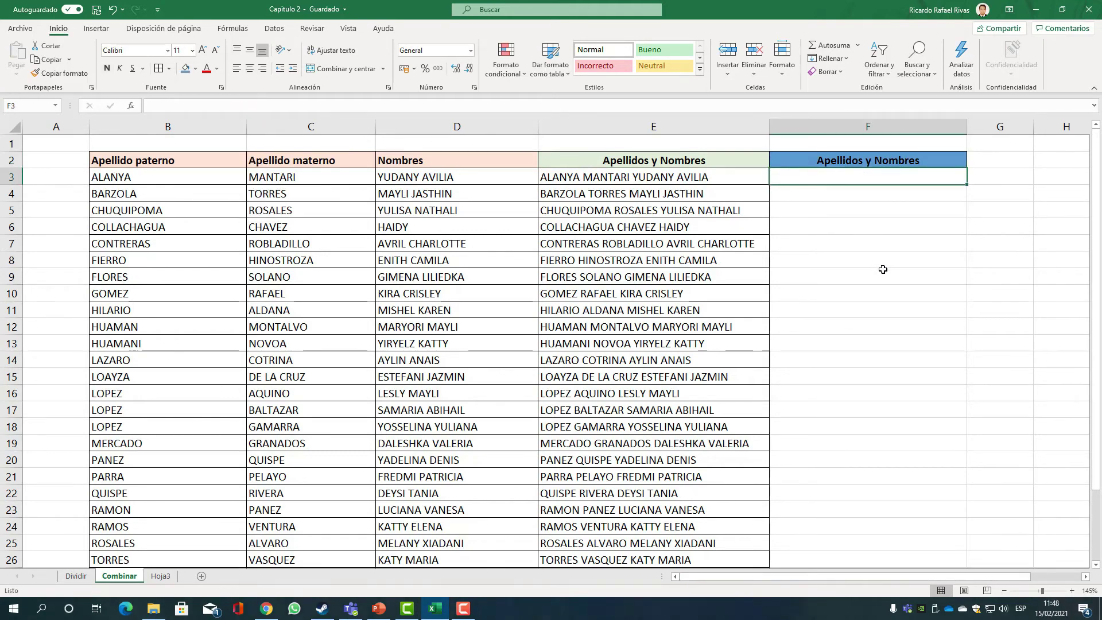
{"action": "type", "text": "=conca"}
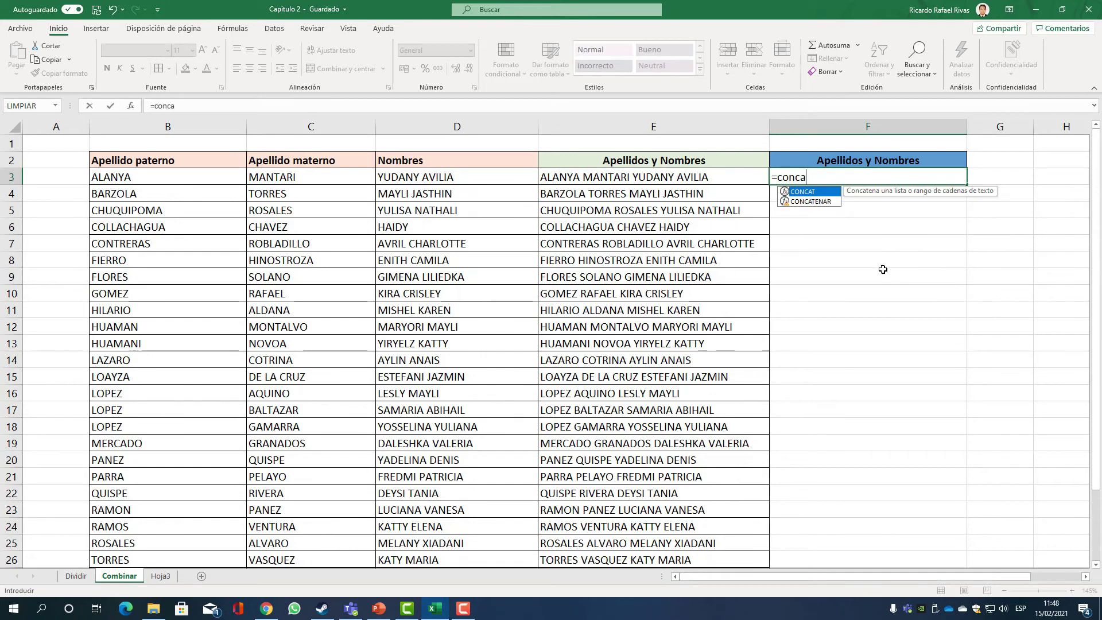
{"action": "double_click", "coordinate": [809, 201]}
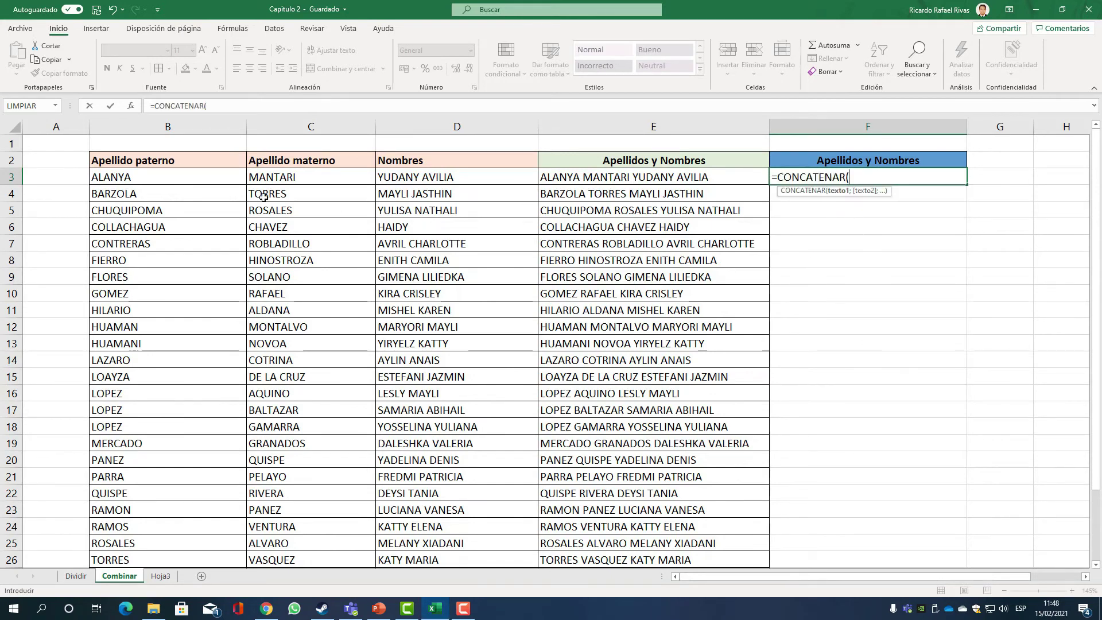
{"action": "left_click", "coordinate": [153, 177]}
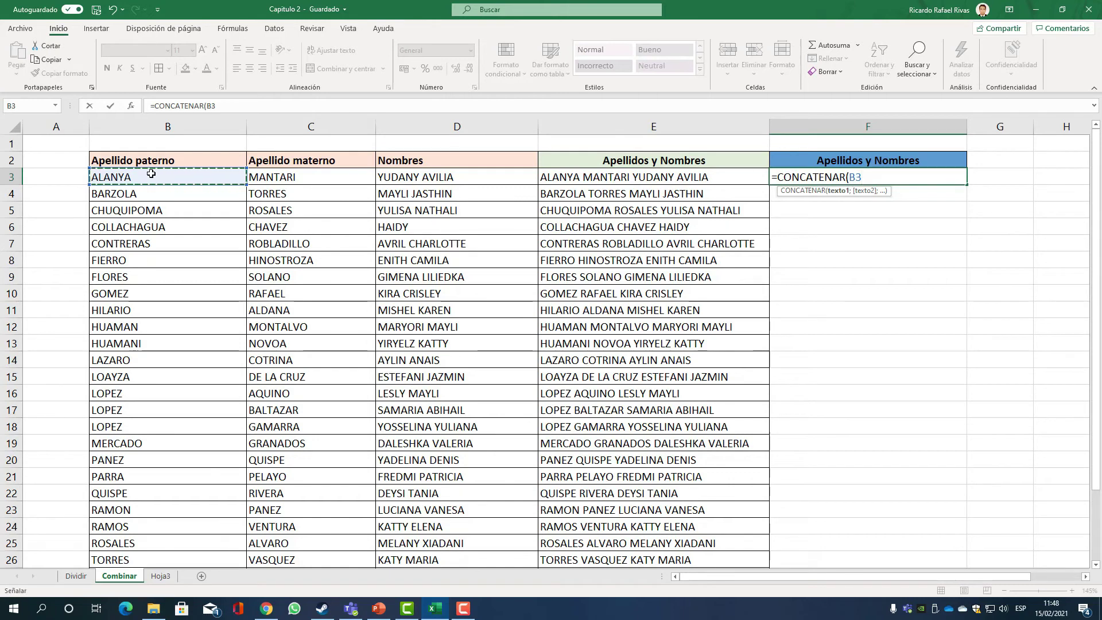
{"action": "type", "text": ";"}
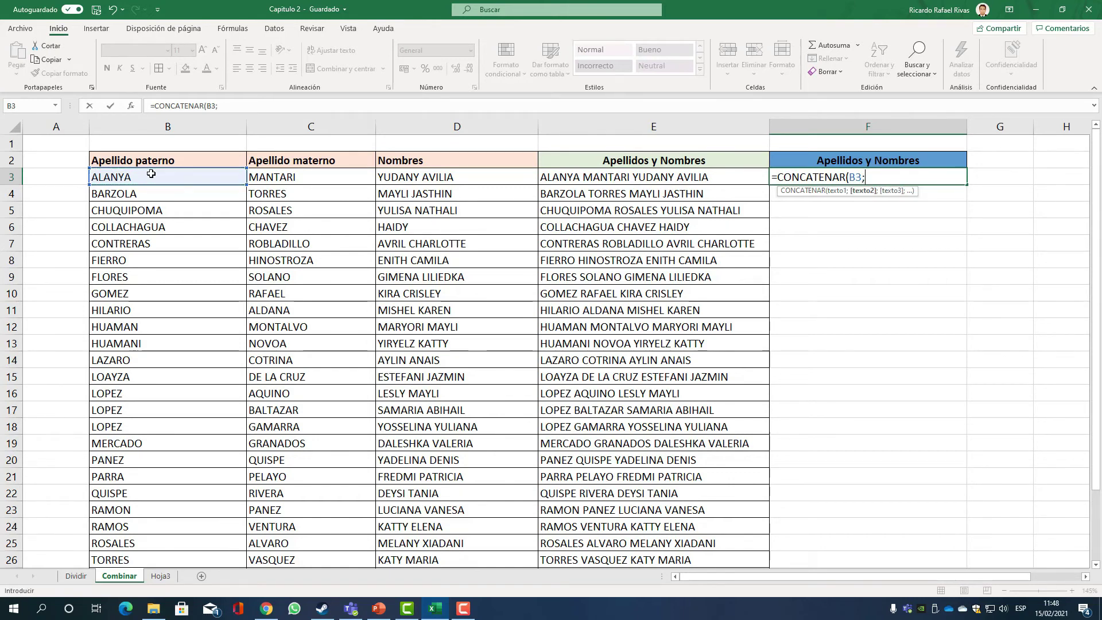
{"action": "type", "text": "\" \";"}
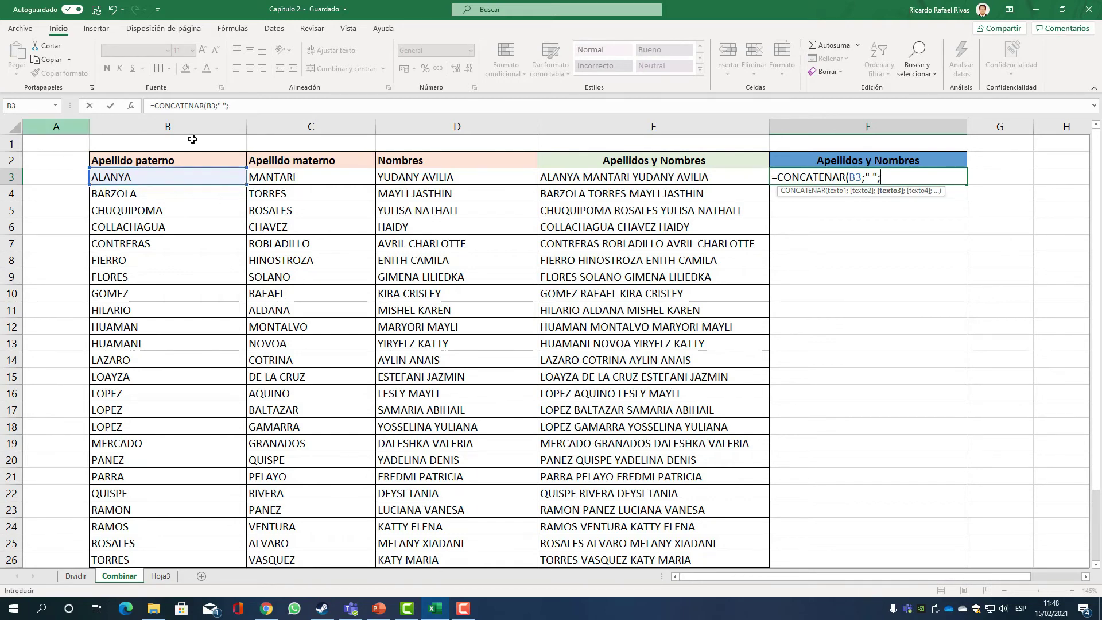
{"action": "left_click", "coordinate": [299, 178]}
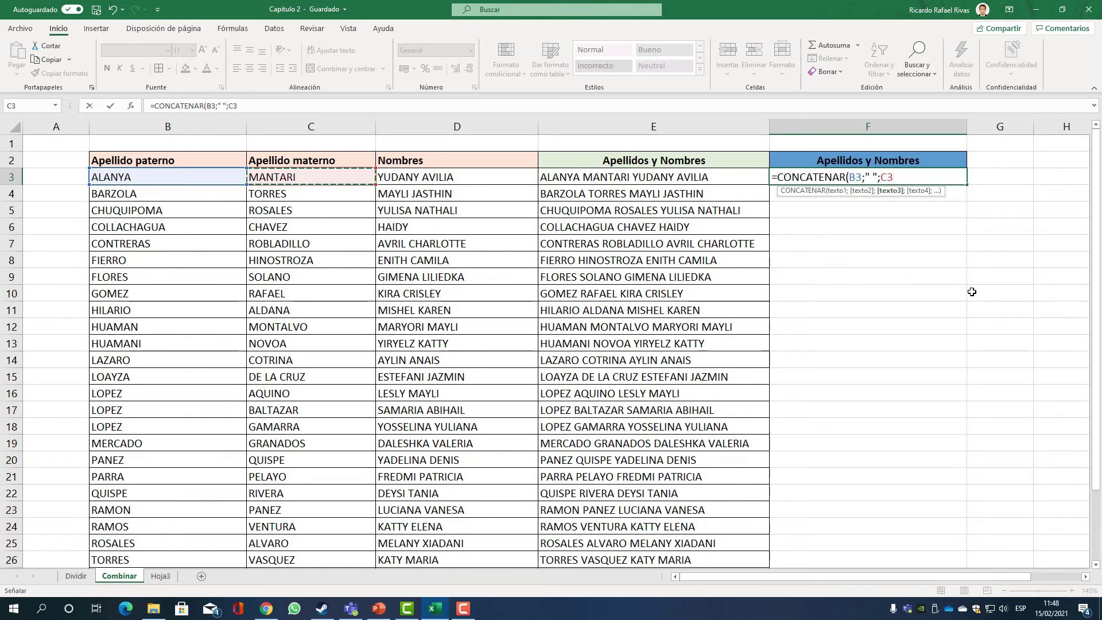
{"action": "type", "text": ";"}
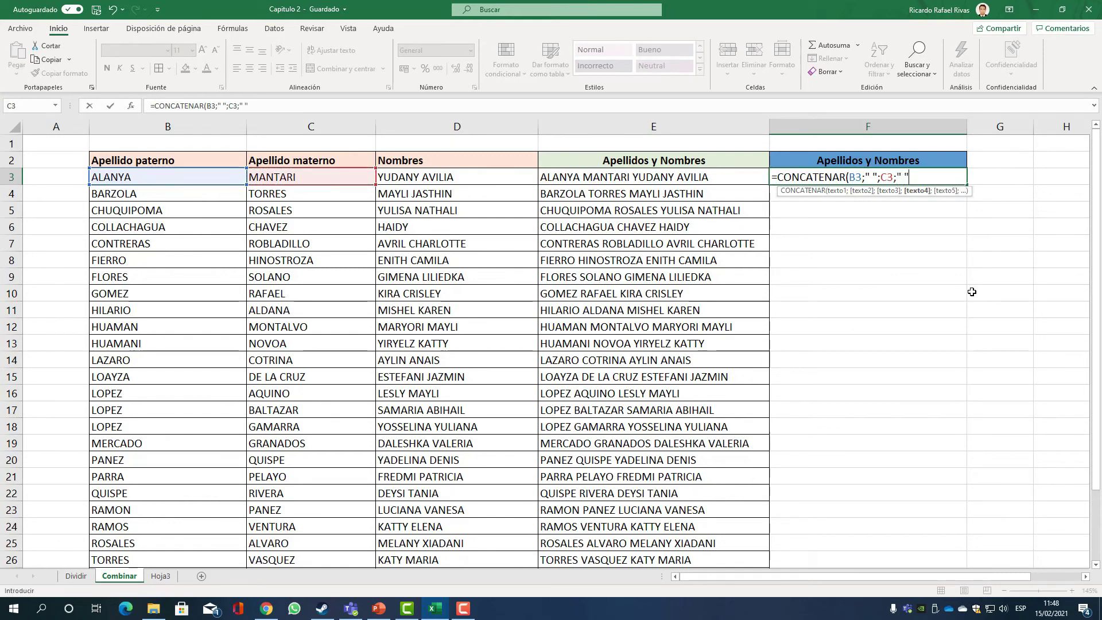
{"action": "type", "text": "\" \";"}
{"action": "left_click", "coordinate": [437, 172]}
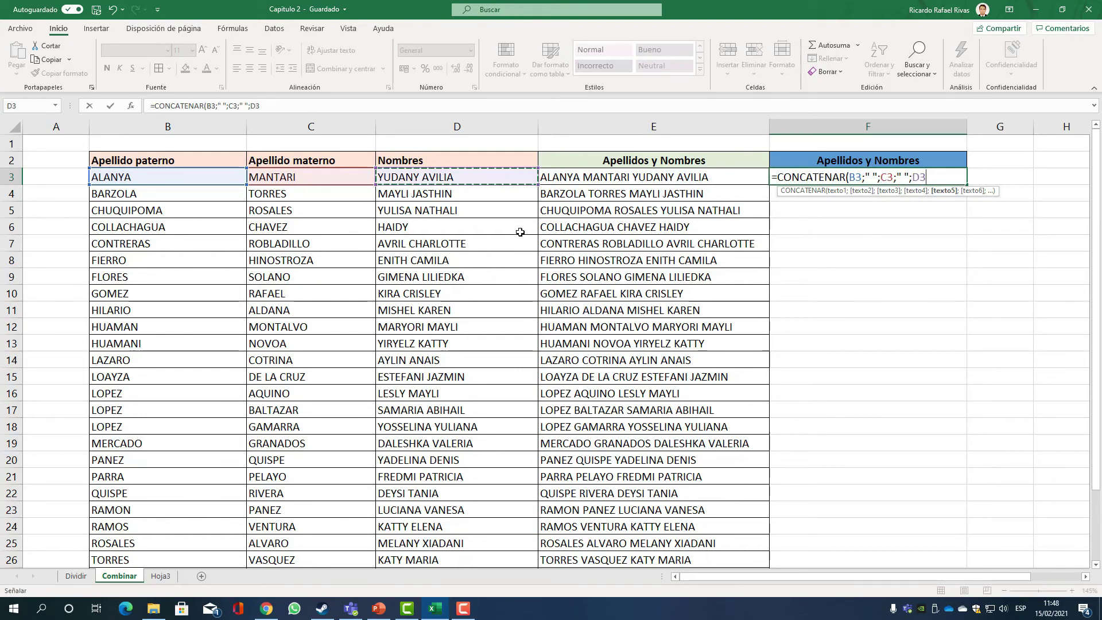
{"action": "key", "text": "Return"}
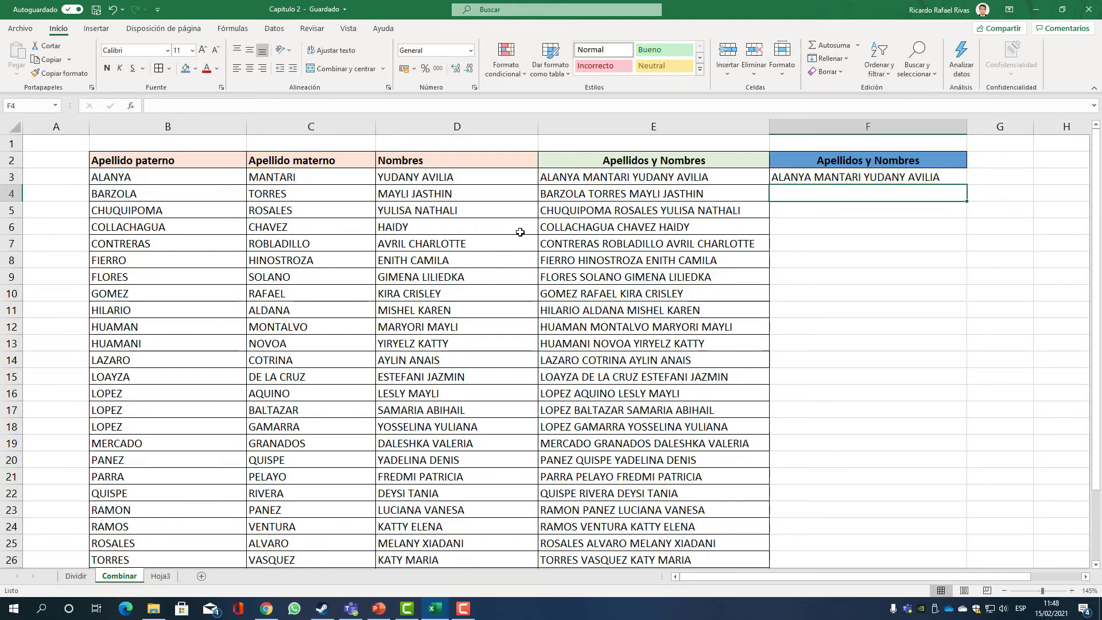
Fill the CONCATENAR formula from F3 down through F31
{"action": "key", "text": "Up"}
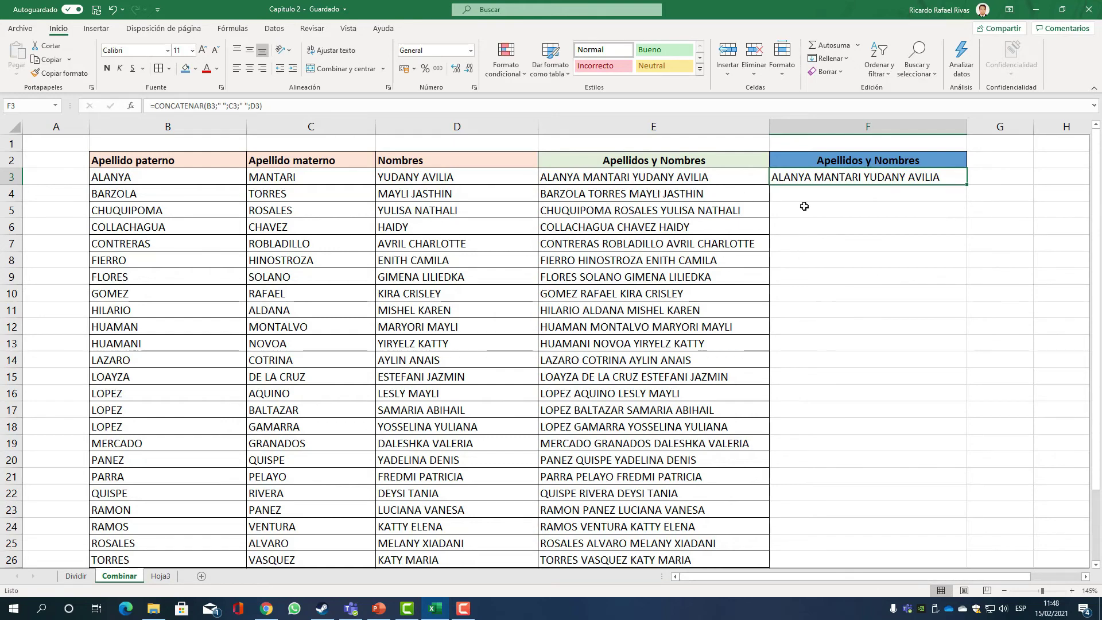
{"action": "left_click_drag", "start_coordinate": [968, 185], "coordinate": [953, 522]}
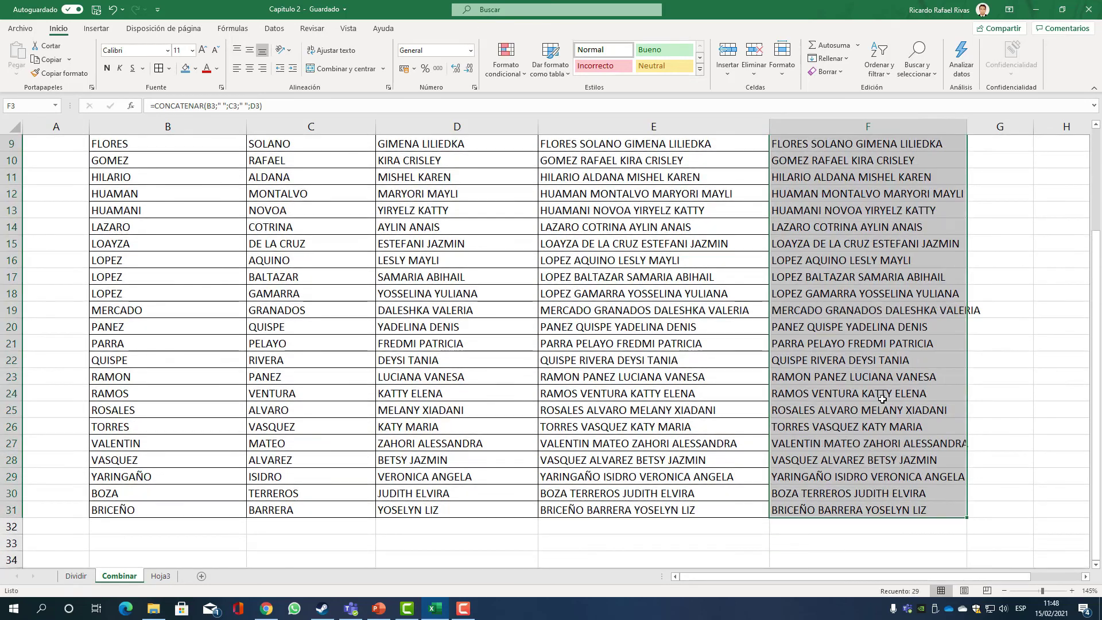
{"action": "scroll", "coordinate": [881, 399], "scroll_direction": "up", "scroll_amount": 3}
{"action": "left_click", "coordinate": [860, 326]}
{"action": "left_click", "coordinate": [853, 276]}
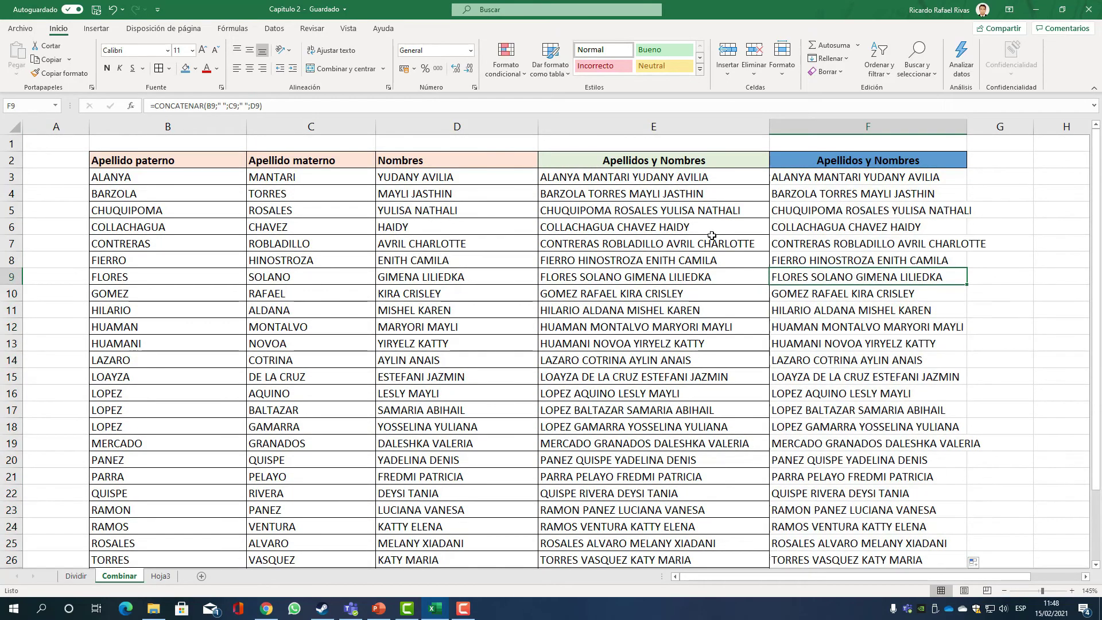
Widen column F to show its longest names and apply borders to F3:F31
{"action": "left_click", "coordinate": [896, 176]}
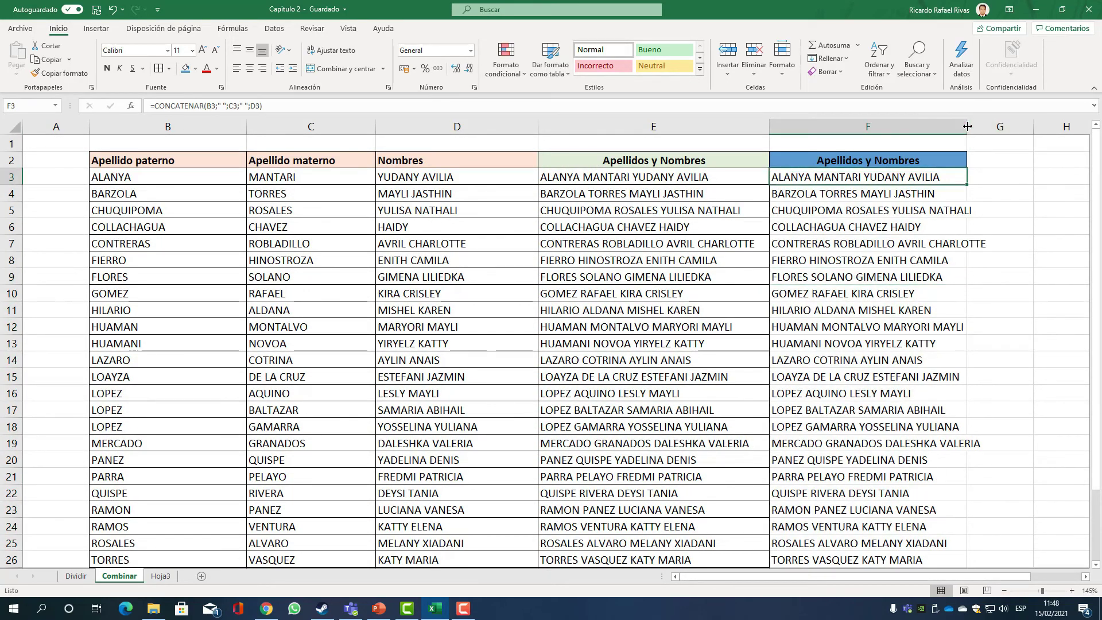
{"action": "left_click_drag", "start_coordinate": [966, 126], "coordinate": [1000, 126]}
{"action": "scroll", "coordinate": [875, 289], "scroll_direction": "down", "scroll_amount": 7}
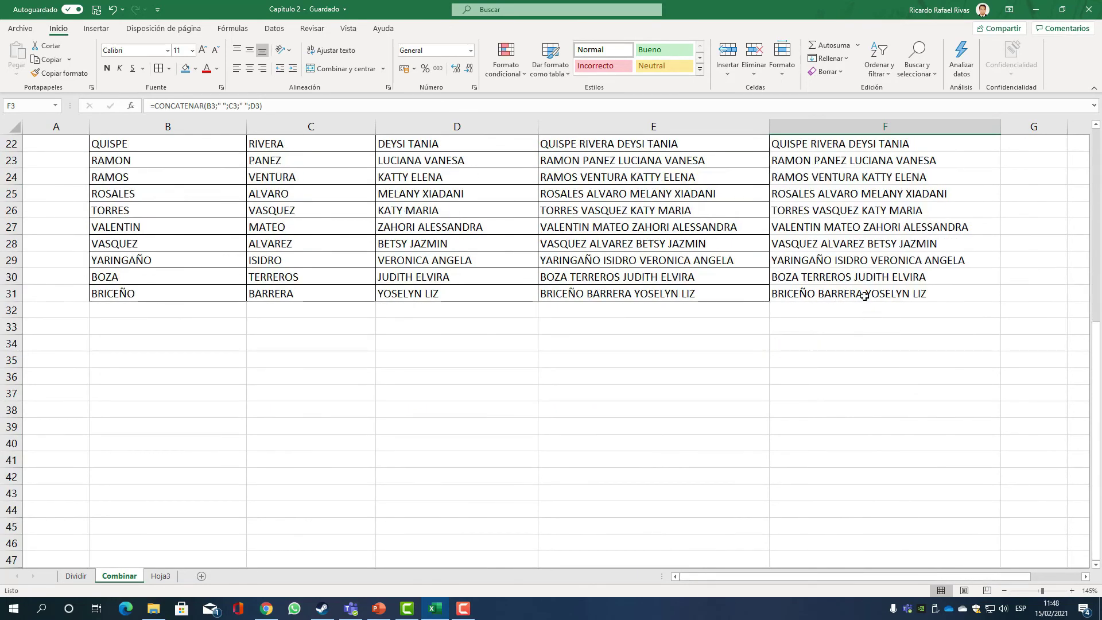
{"action": "left_click", "coordinate": [866, 296], "text": "shift"}
{"action": "scroll", "coordinate": [867, 296], "scroll_direction": "up", "scroll_amount": 7}
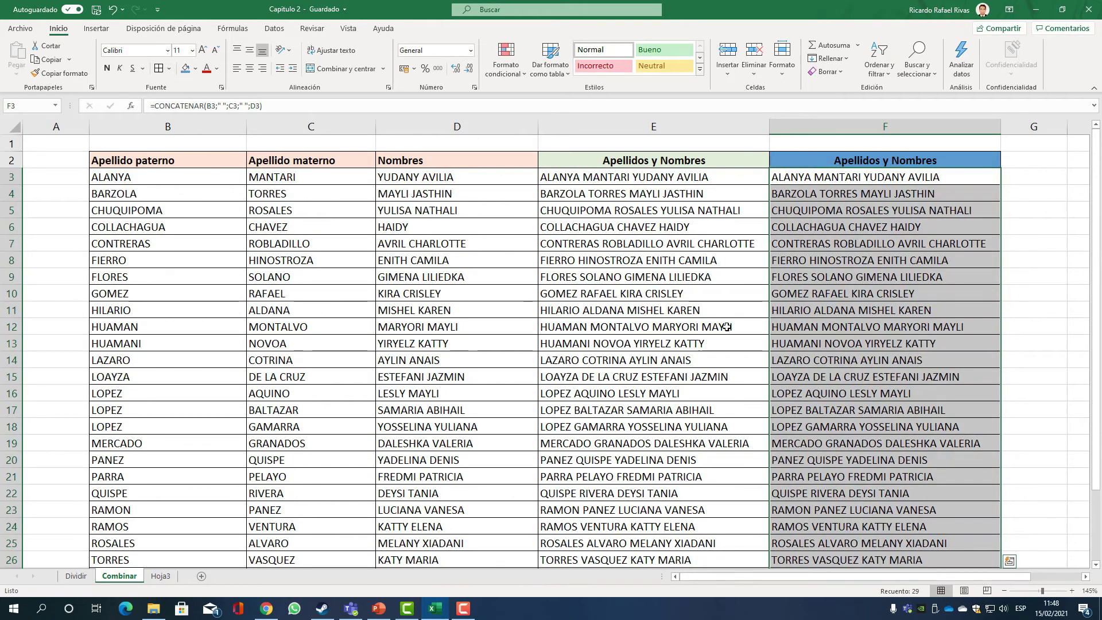
{"action": "left_click", "coordinate": [818, 342]}
{"action": "left_click", "coordinate": [443, 360]}
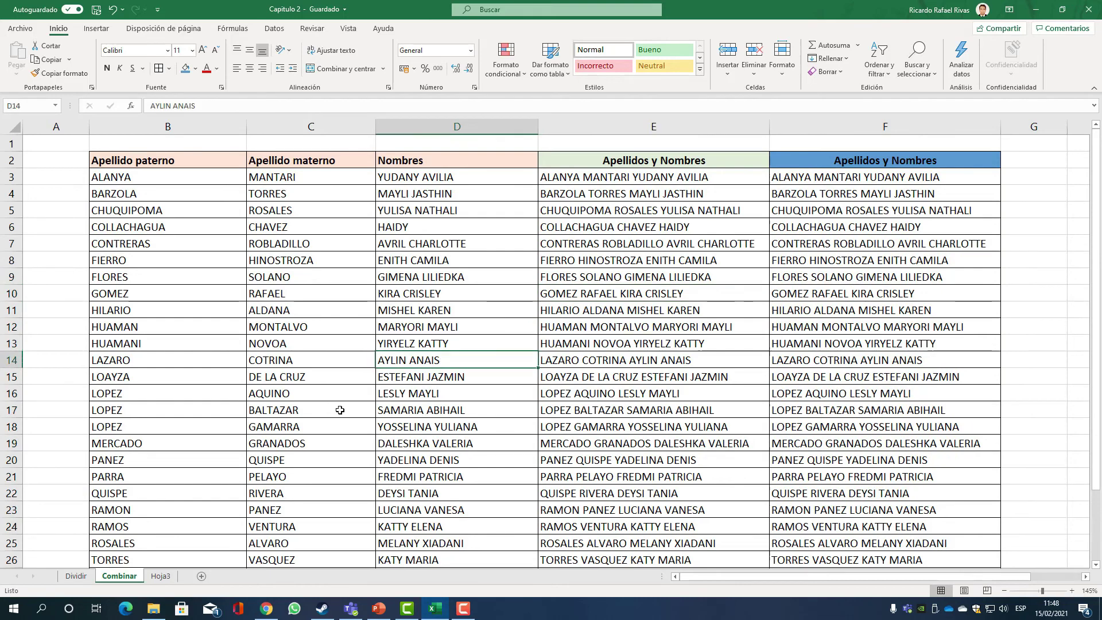
{"action": "left_click", "coordinate": [501, 401]}
{"action": "left_click", "coordinate": [599, 376]}
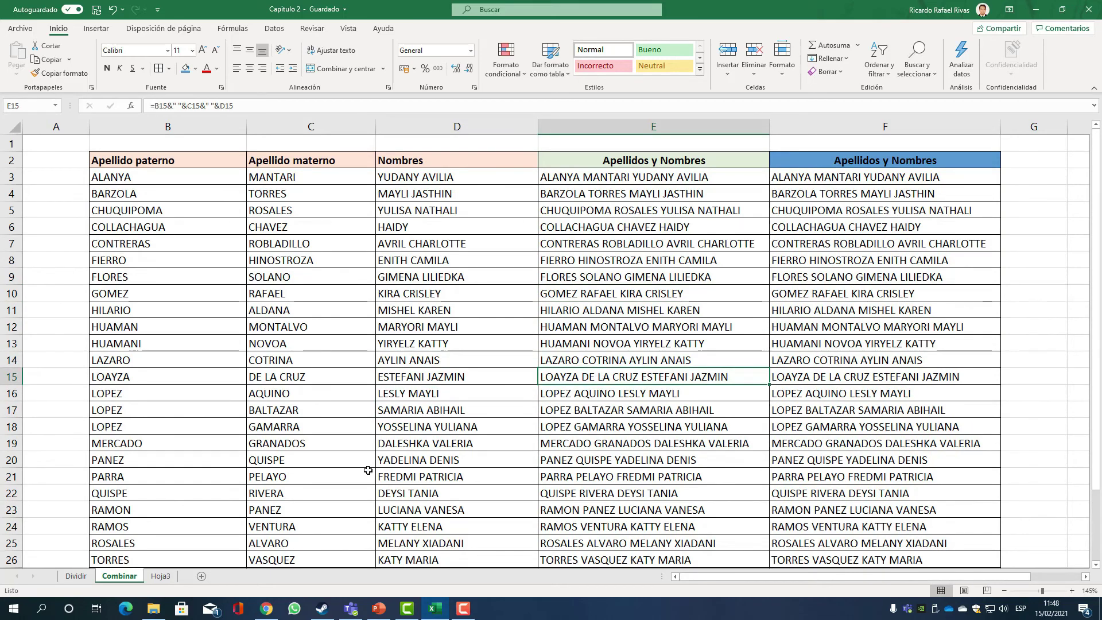
Open the Hoja3 sheet containing the DATOS PERSONALES table
{"action": "left_click", "coordinate": [166, 577]}
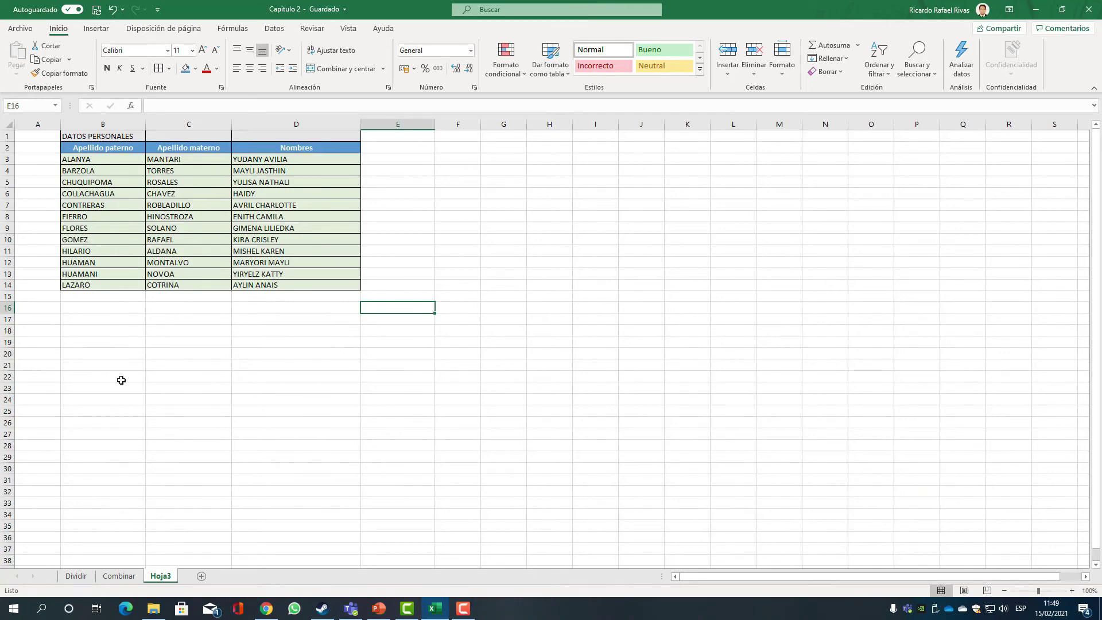
{"action": "scroll", "coordinate": [46, 165], "scroll_direction": "up", "scroll_amount": 3}
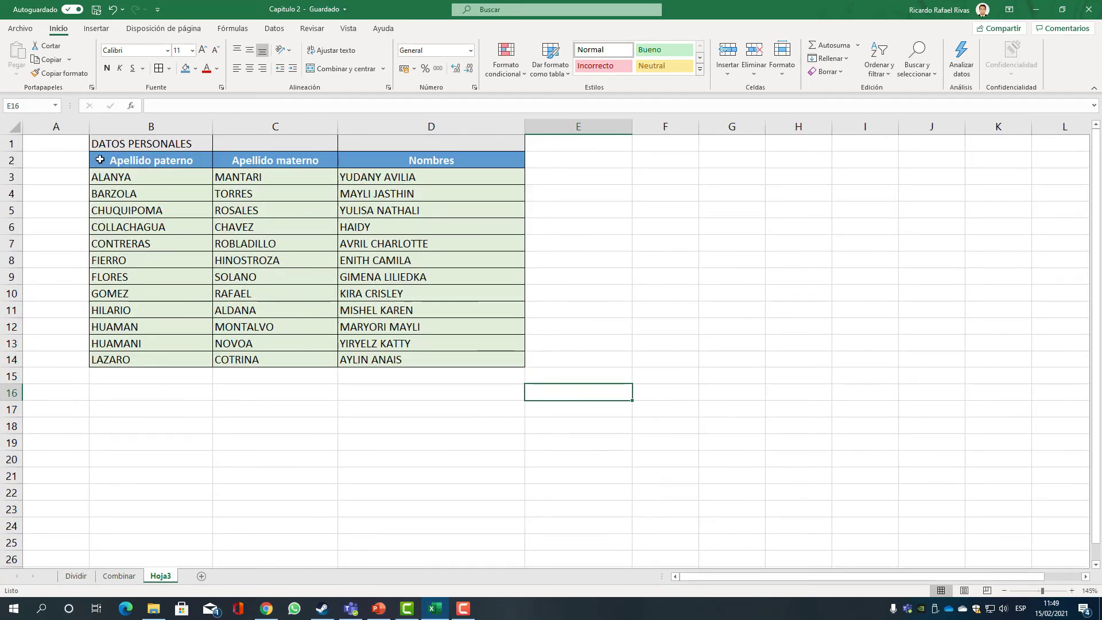
Examine the DATOS PERSONALES title in B1 and the empty cells C1 and D1 beside it
{"action": "scroll", "coordinate": [100, 160], "scroll_direction": "up", "scroll_amount": 2}
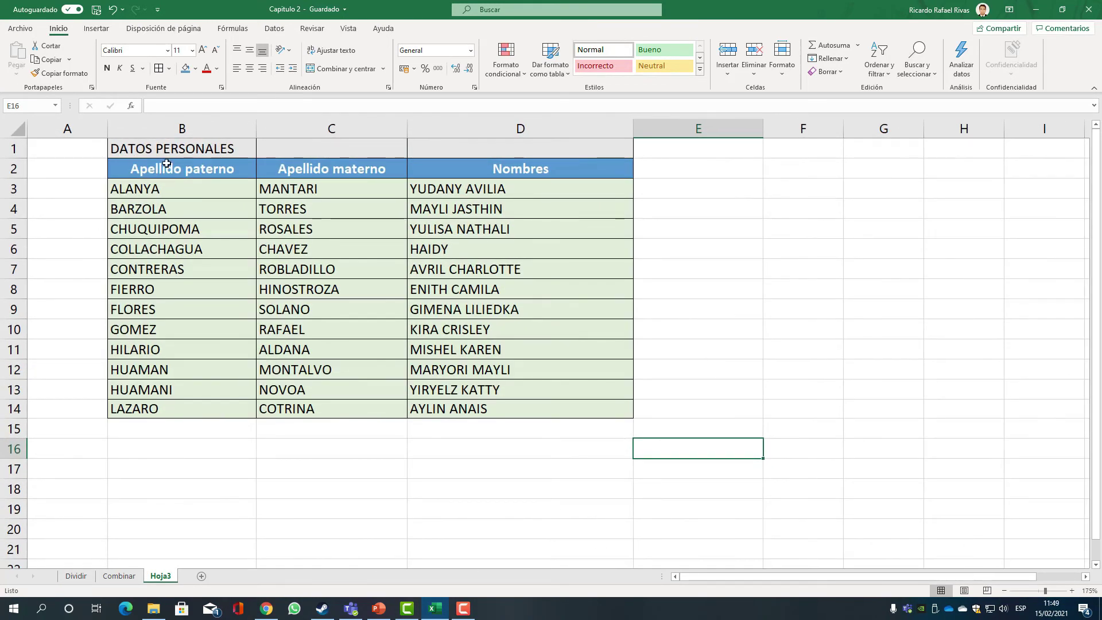
{"action": "mouse_move", "coordinate": [183, 152]}
{"action": "left_mouse_down"}
{"action": "mouse_move", "coordinate": [356, 153]}
{"action": "mouse_move", "coordinate": [198, 150]}
{"action": "left_mouse_up"}
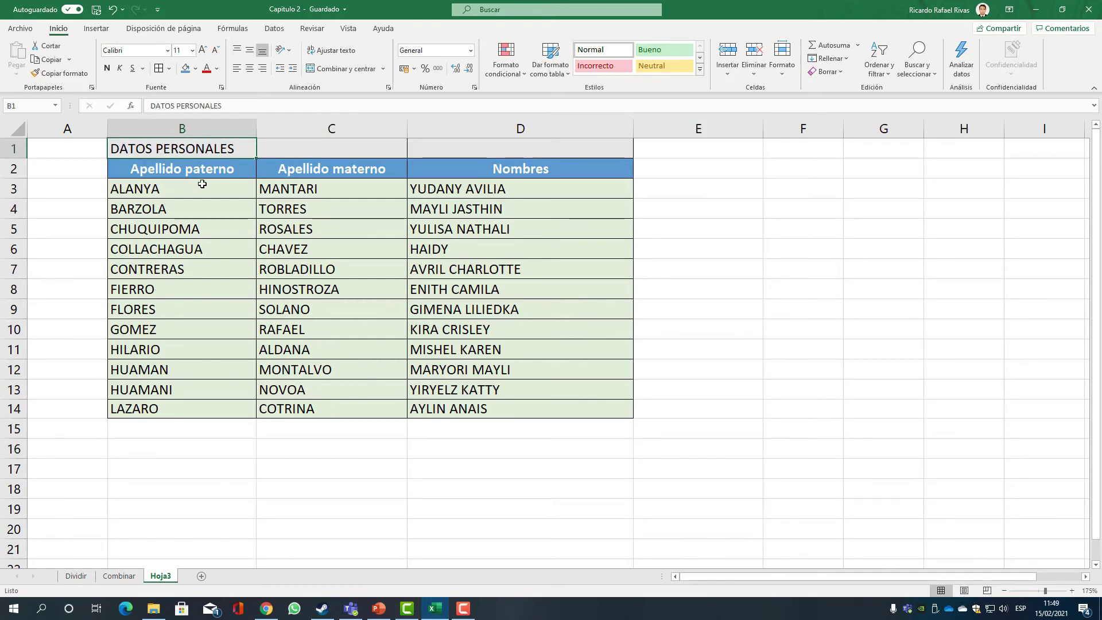
{"action": "left_click", "coordinate": [249, 175]}
{"action": "left_click", "coordinate": [241, 229]}
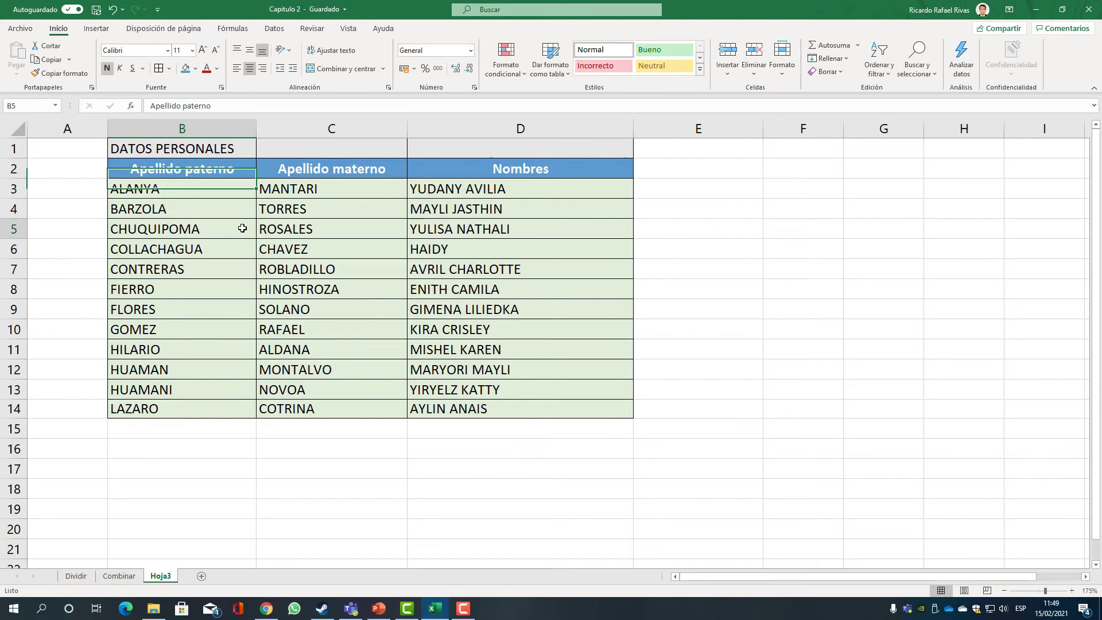
{"action": "left_click", "coordinate": [233, 153]}
{"action": "left_click", "coordinate": [173, 134]}
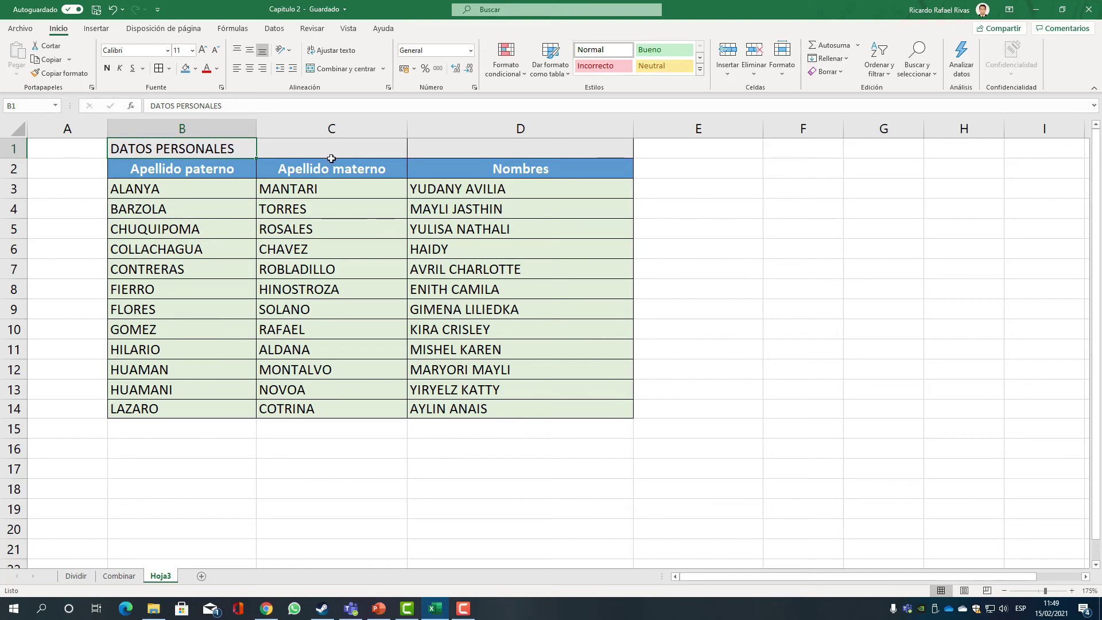
{"action": "left_click", "coordinate": [497, 153], "text": "shift"}
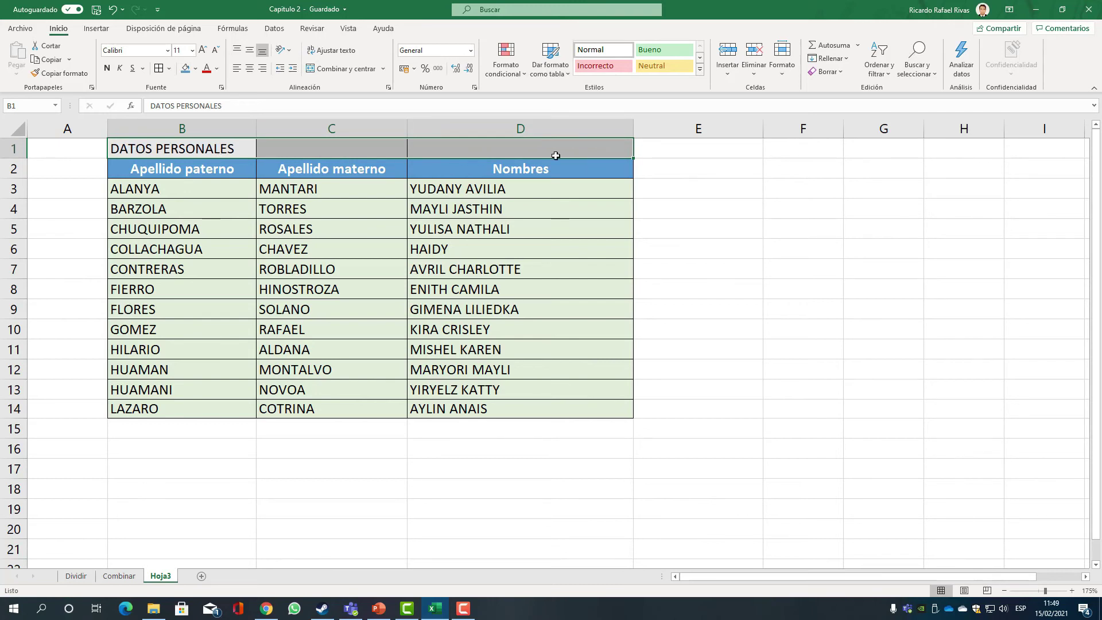
{"action": "left_click", "coordinate": [232, 180]}
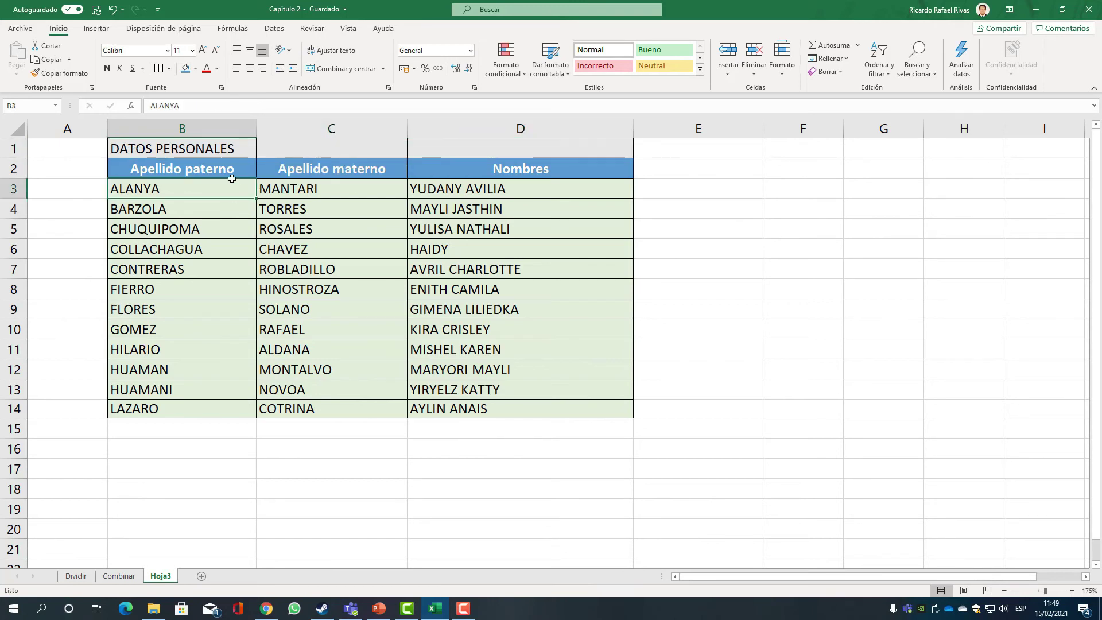
{"action": "left_click", "coordinate": [245, 148]}
{"action": "left_click", "coordinate": [281, 150]}
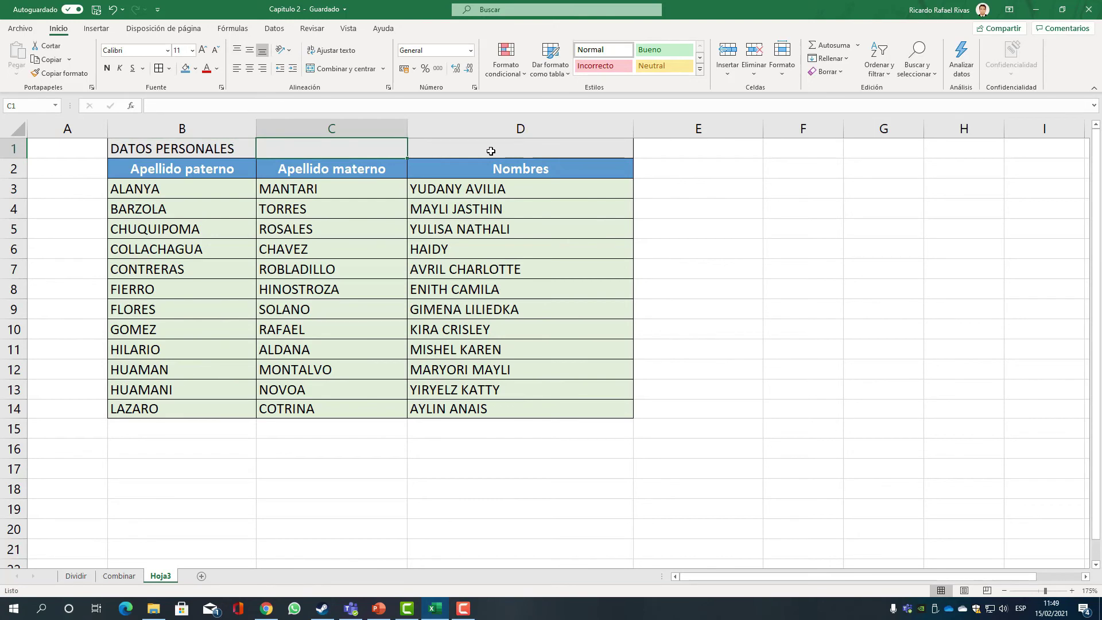
{"action": "left_click", "coordinate": [207, 148]}
{"action": "left_click", "coordinate": [203, 223]}
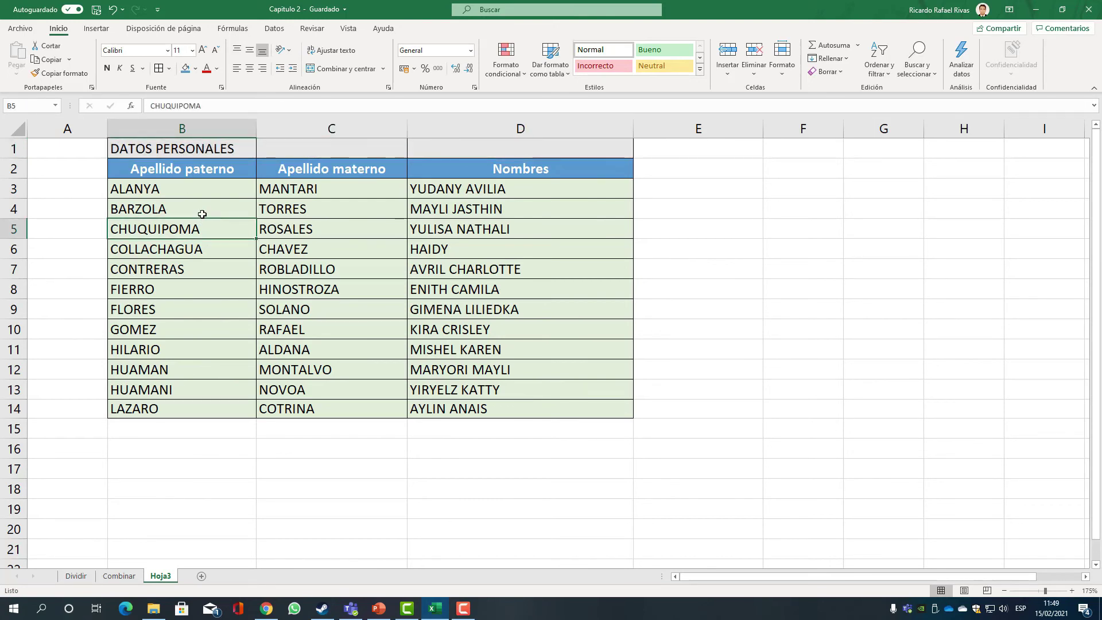
Merge and centre the DATOS PERSONALES title across B1:D1, above the three column headings
{"action": "left_click", "coordinate": [202, 149]}
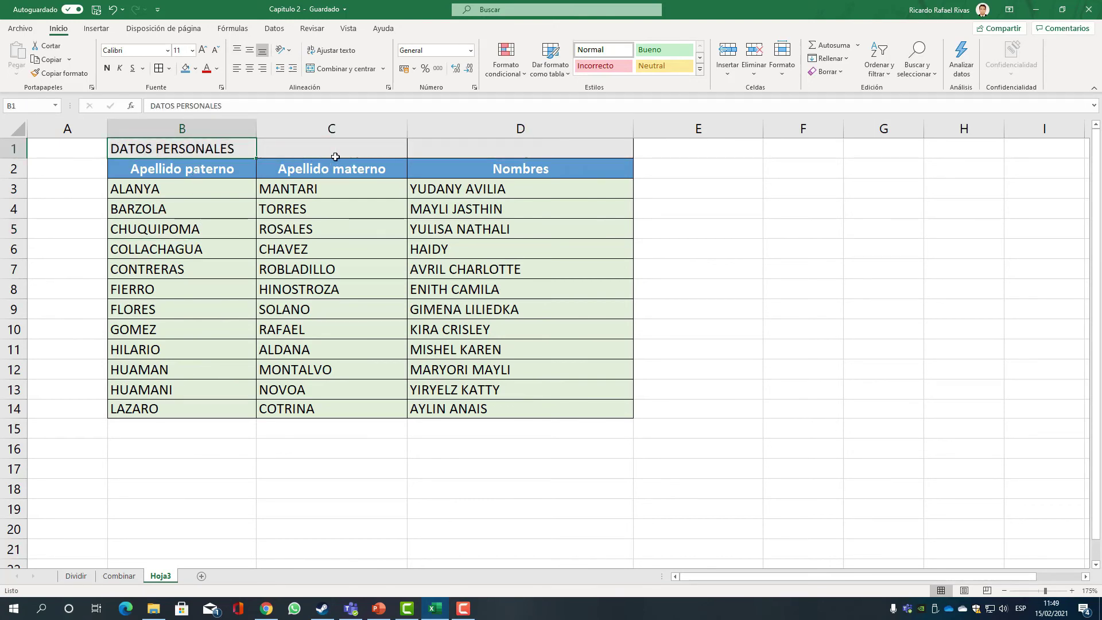
{"action": "left_click", "coordinate": [462, 150], "text": "shift"}
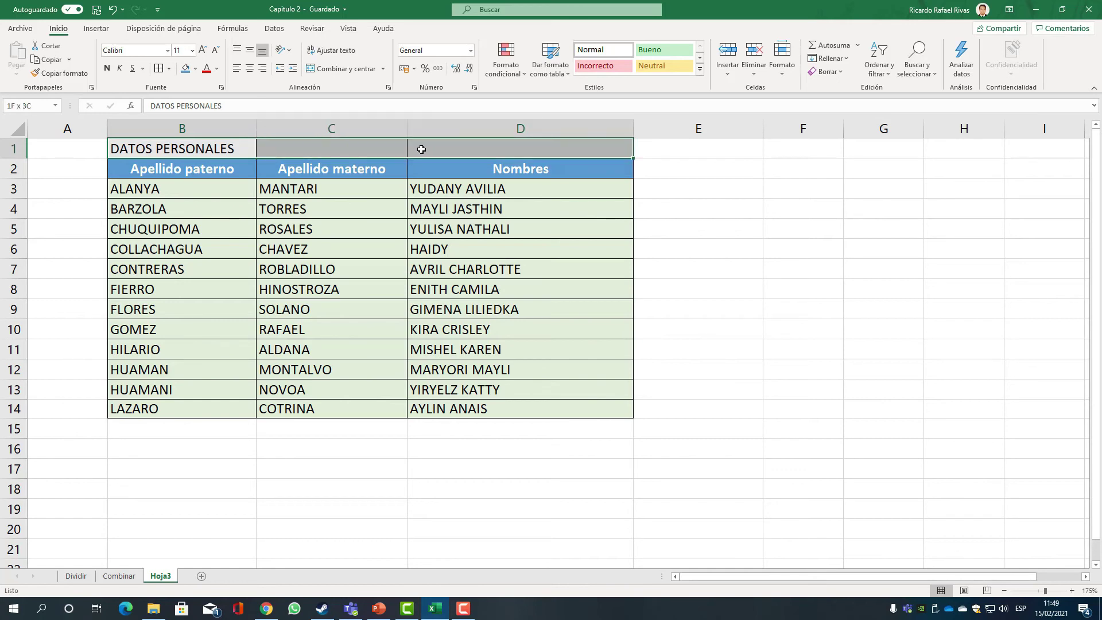
{"action": "left_click_drag", "start_coordinate": [421, 149], "coordinate": [477, 151]}
{"action": "left_click", "coordinate": [331, 69]}
{"action": "left_click", "coordinate": [294, 233]}
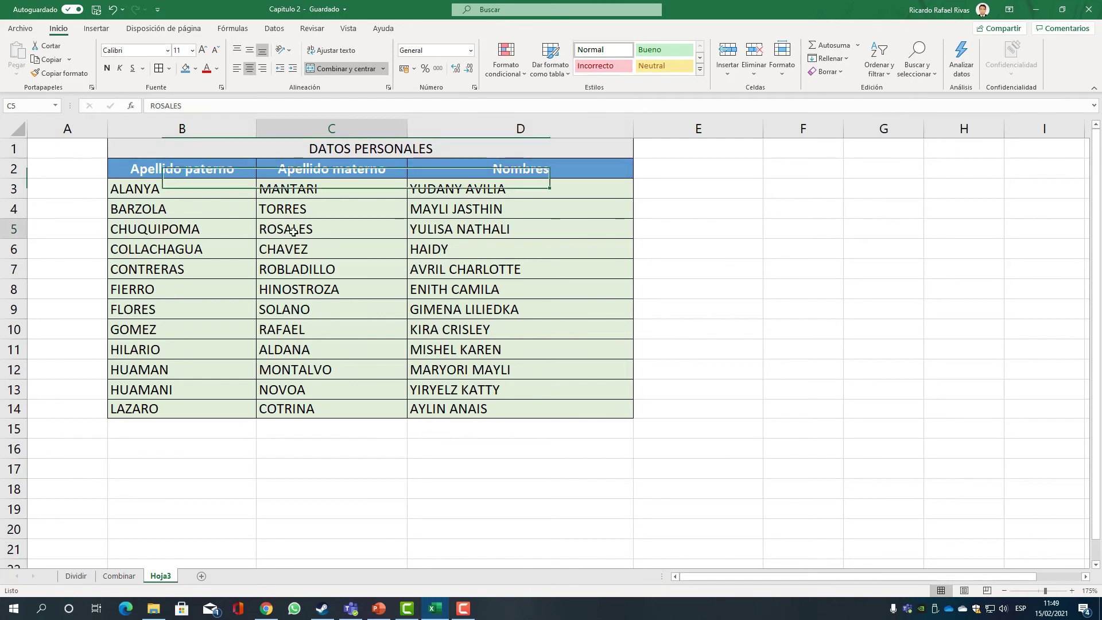
Inspect the merged DATOS PERSONALES title cell and compare it with the separate cells in the table below
{"action": "left_click", "coordinate": [317, 154]}
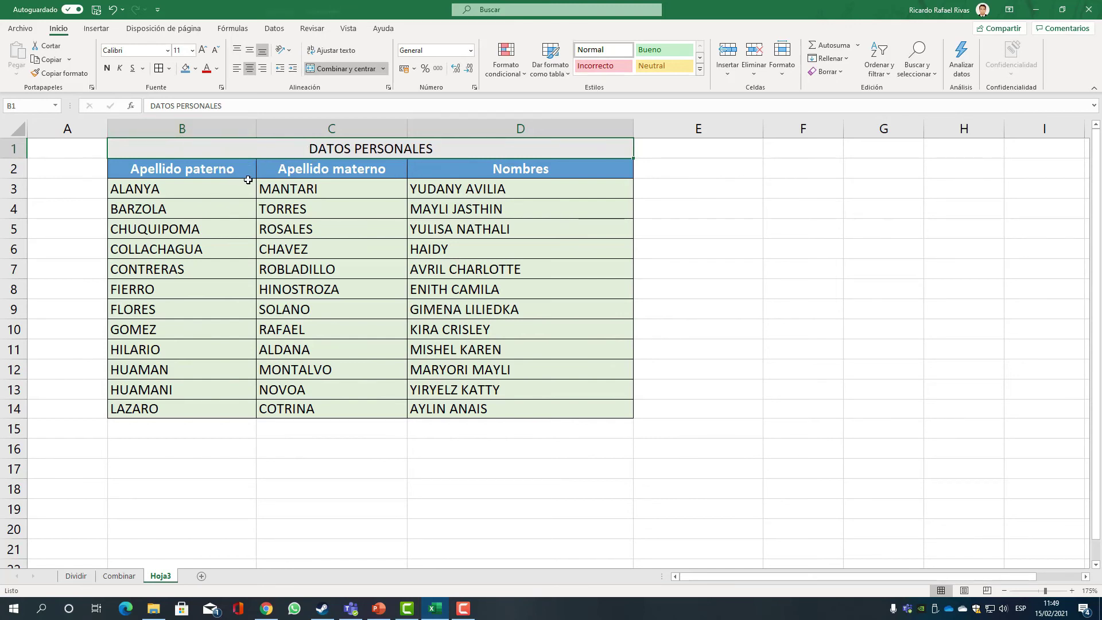
{"action": "key", "text": "Down"}
{"action": "key", "text": "Down"}
{"action": "key", "text": "Down"}
{"action": "key", "text": "Down"}
{"action": "key", "text": "Down"}
{"action": "key", "text": "Right"}
{"action": "left_click", "coordinate": [250, 150]}
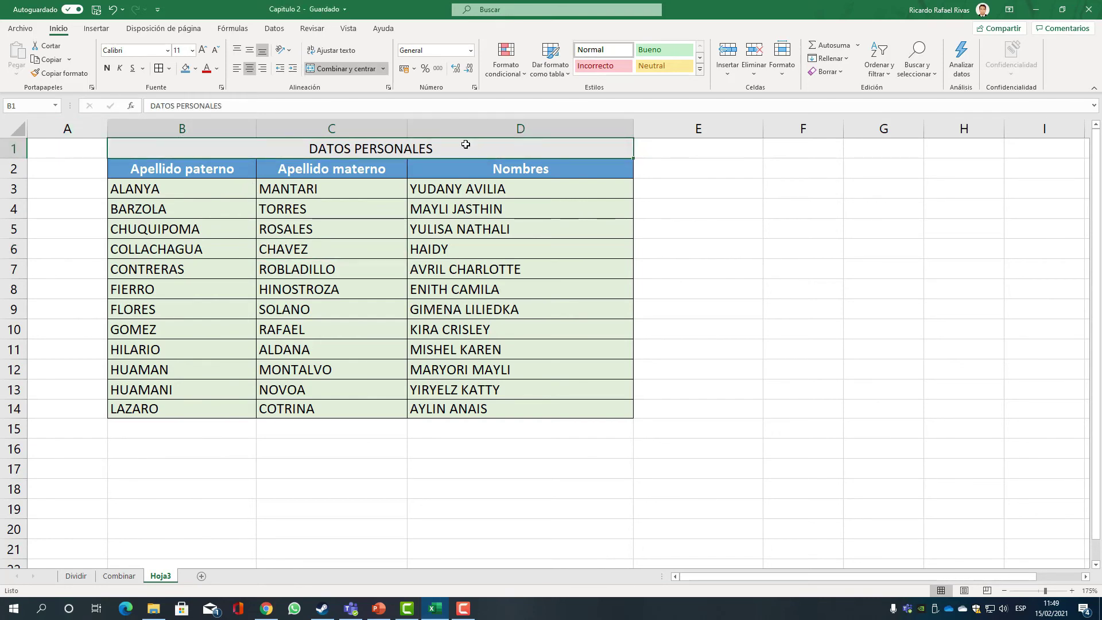
{"action": "left_click_drag", "start_coordinate": [323, 232], "coordinate": [327, 244]}
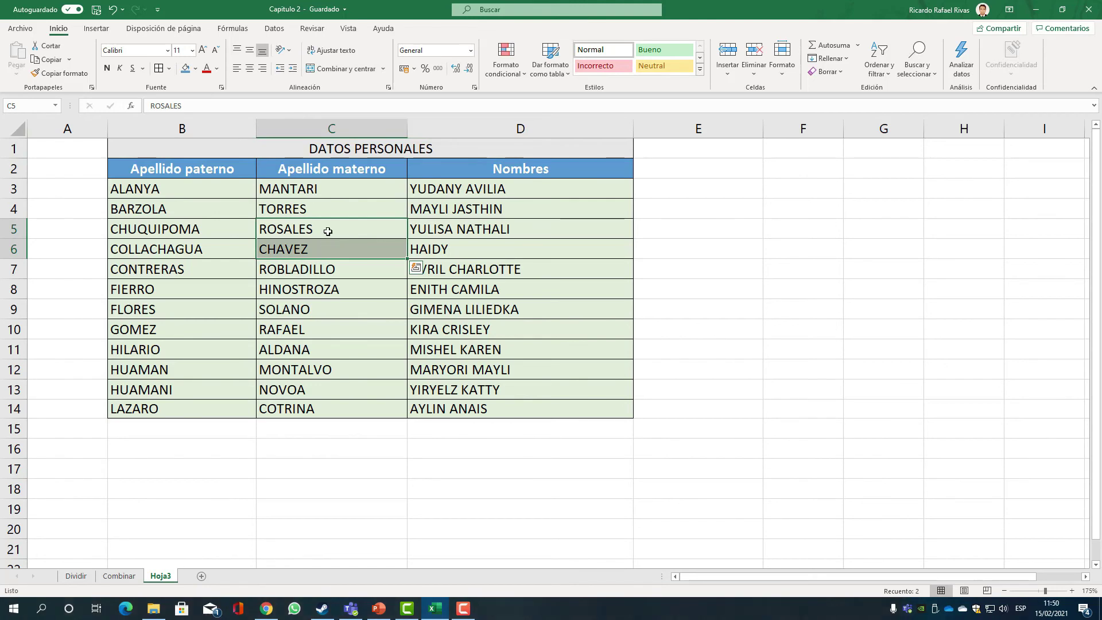
{"action": "left_click", "coordinate": [319, 149]}
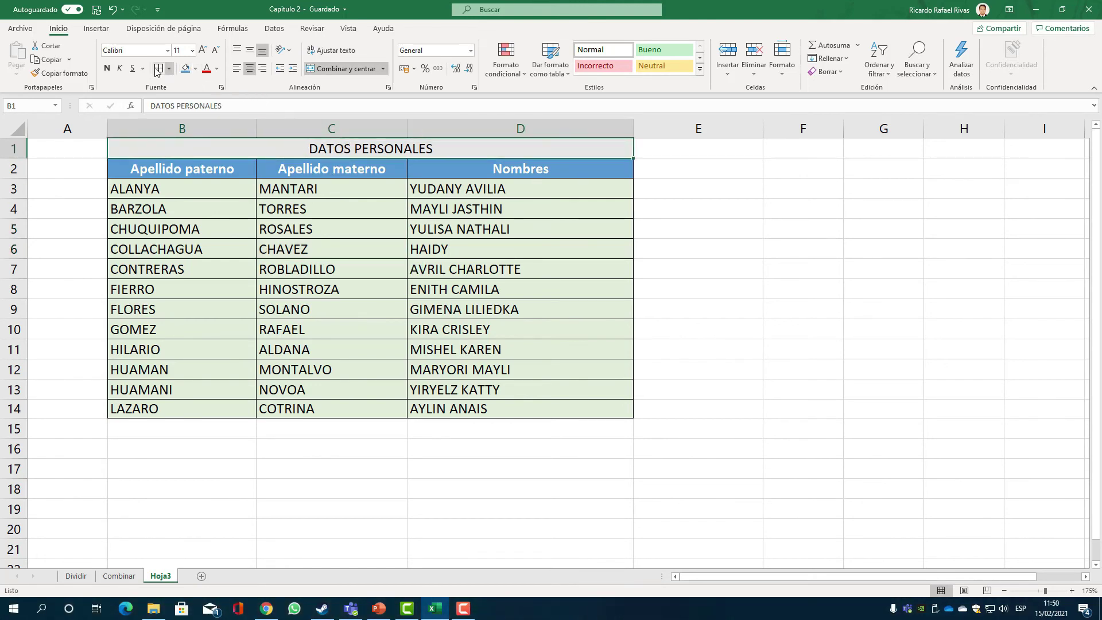
{"action": "left_click", "coordinate": [304, 269]}
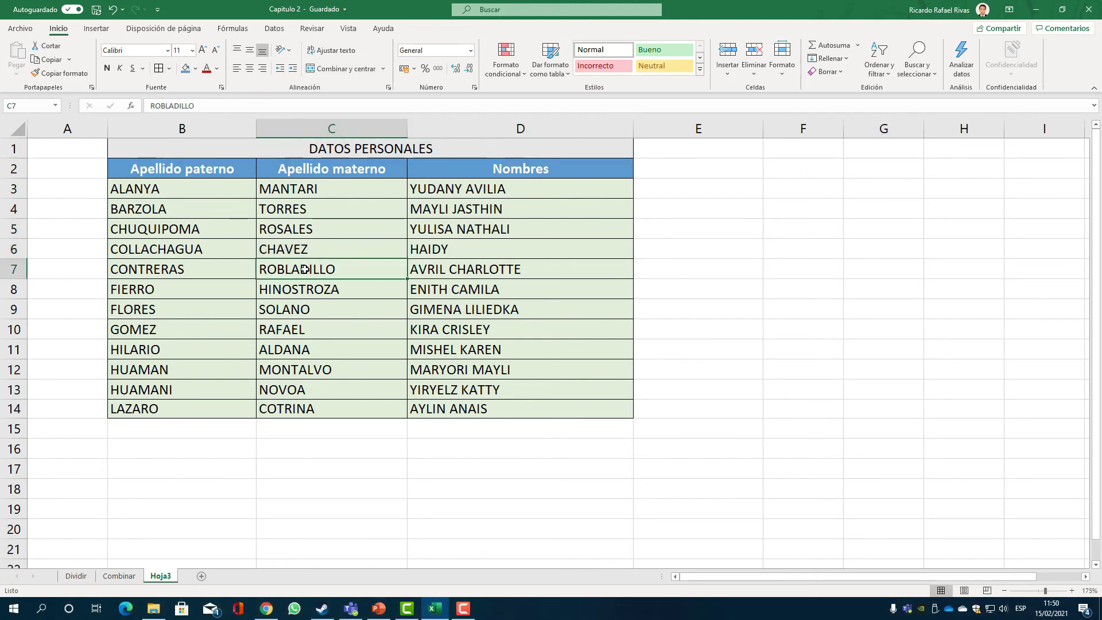
{"action": "left_click", "coordinate": [297, 156]}
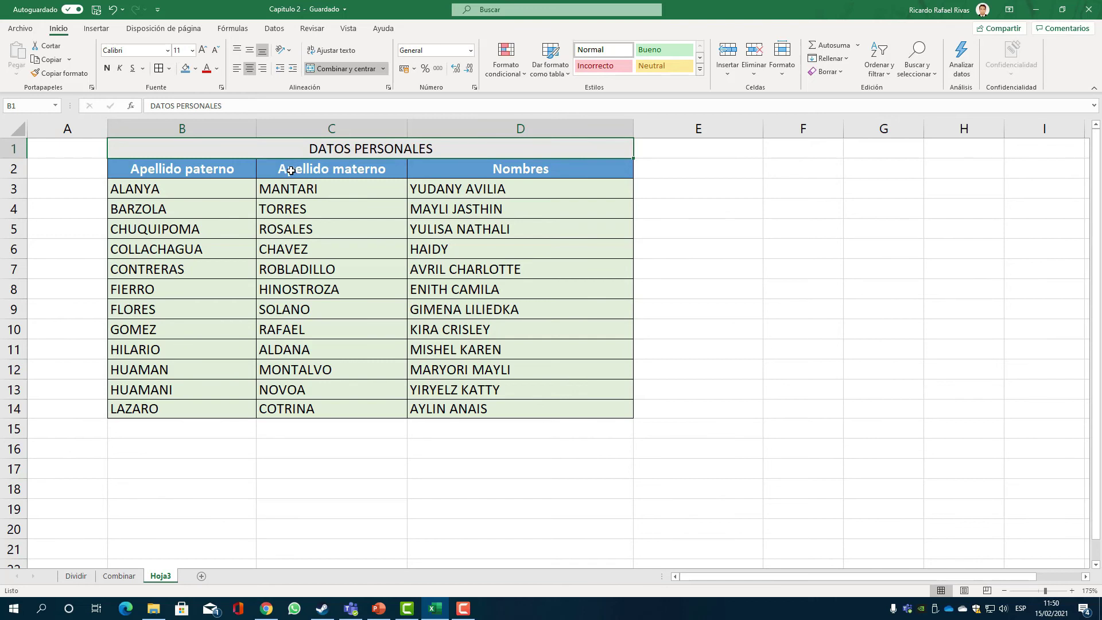
{"action": "left_click", "coordinate": [710, 290]}
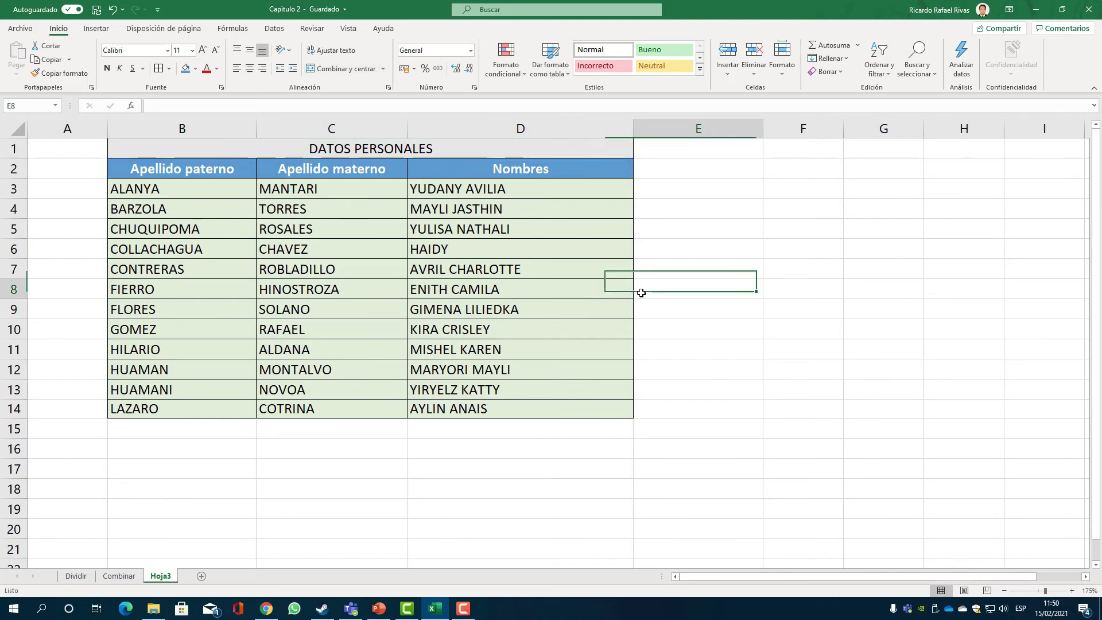
{"action": "left_click", "coordinate": [669, 208]}
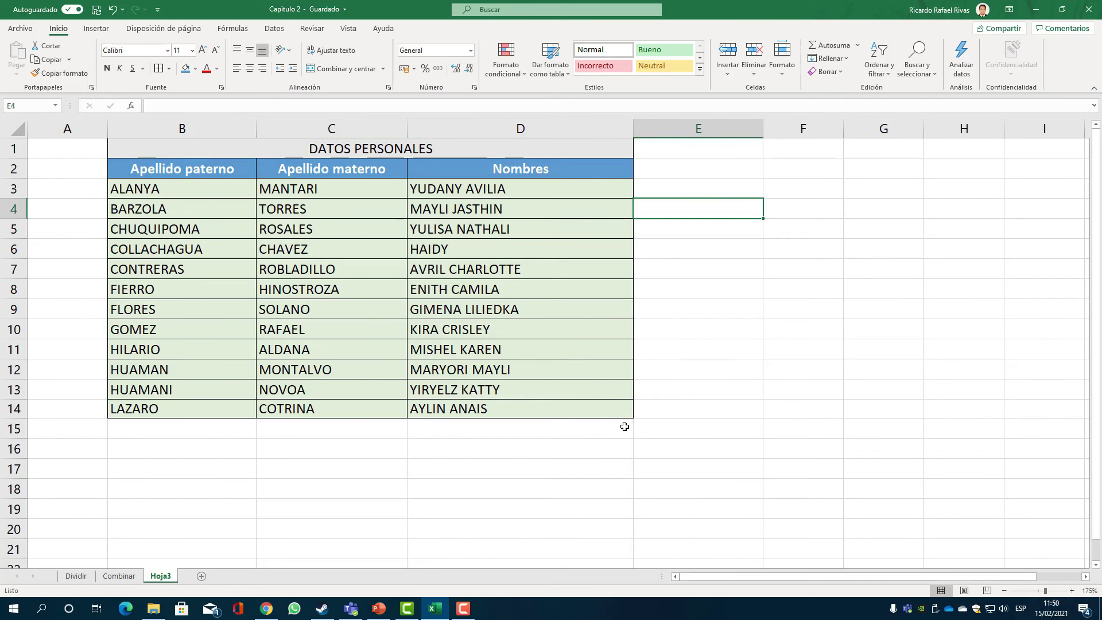
{"action": "left_click", "coordinate": [352, 411]}
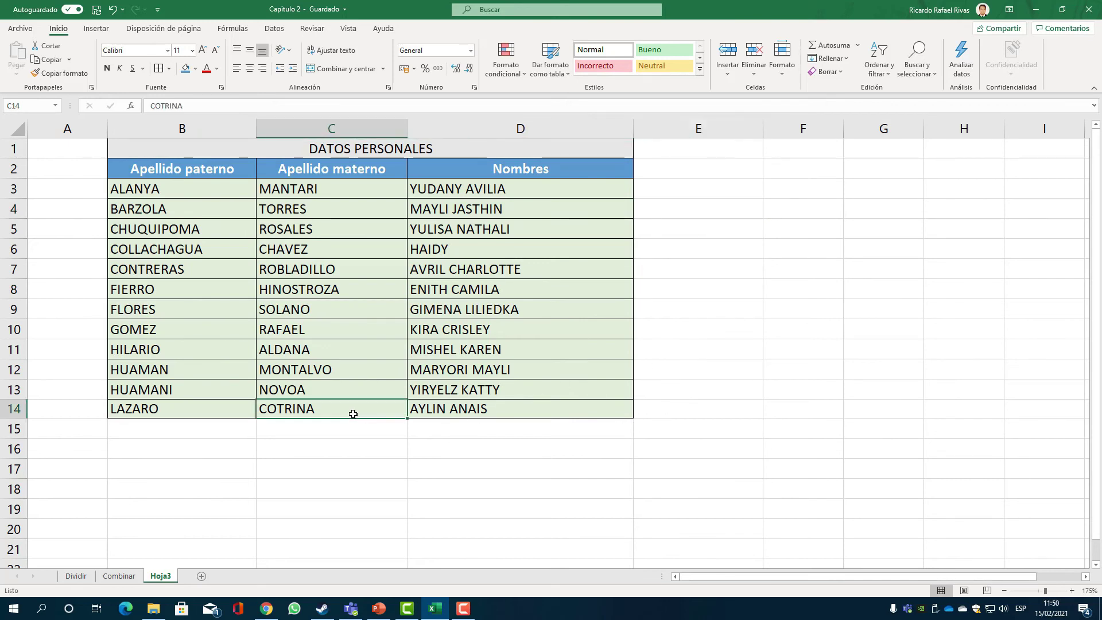
Merge and centre the two surname cells B3:C3, accepting that only the upper-left value is kept
{"action": "left_click_drag", "start_coordinate": [191, 190], "coordinate": [275, 195]}
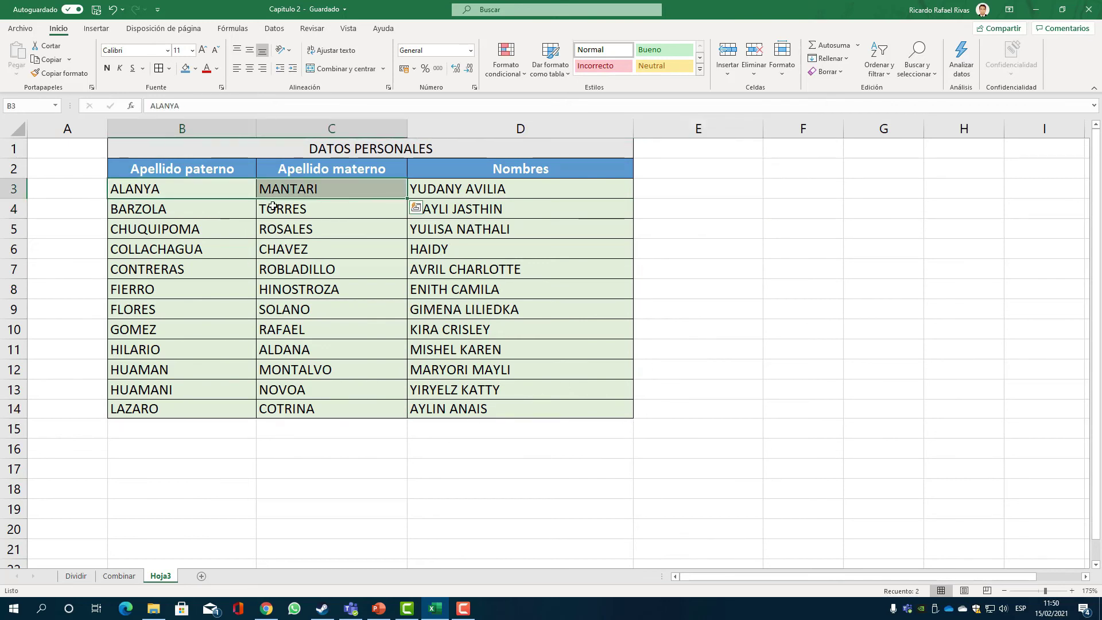
{"action": "left_click", "coordinate": [359, 321]}
{"action": "left_click", "coordinate": [210, 195]}
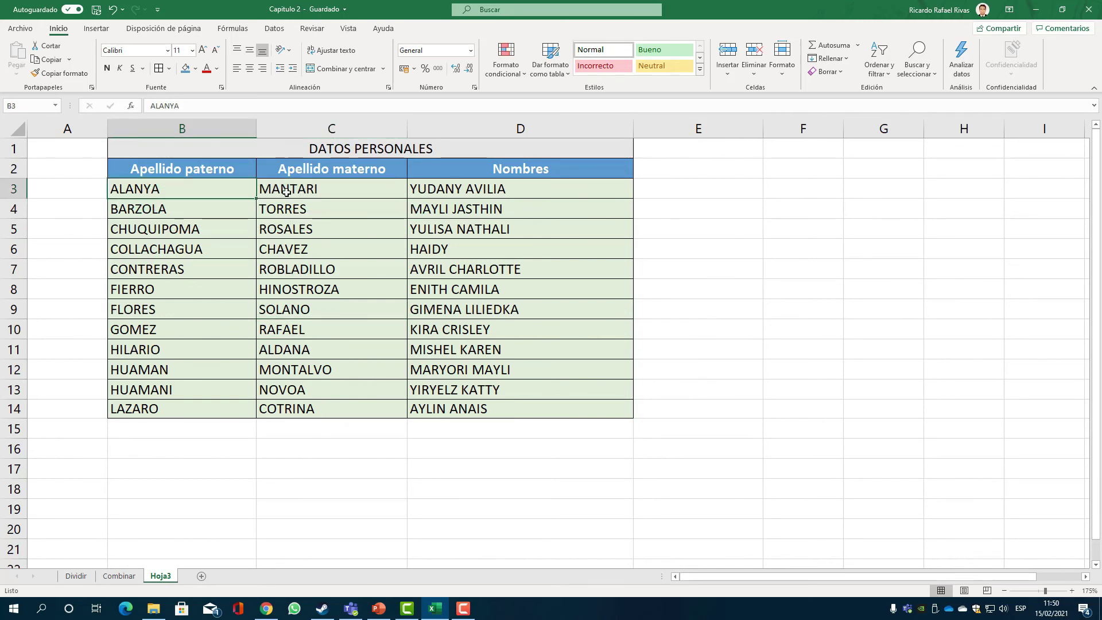
{"action": "left_click", "coordinate": [286, 192], "text": "shift"}
{"action": "left_click", "coordinate": [253, 202]}
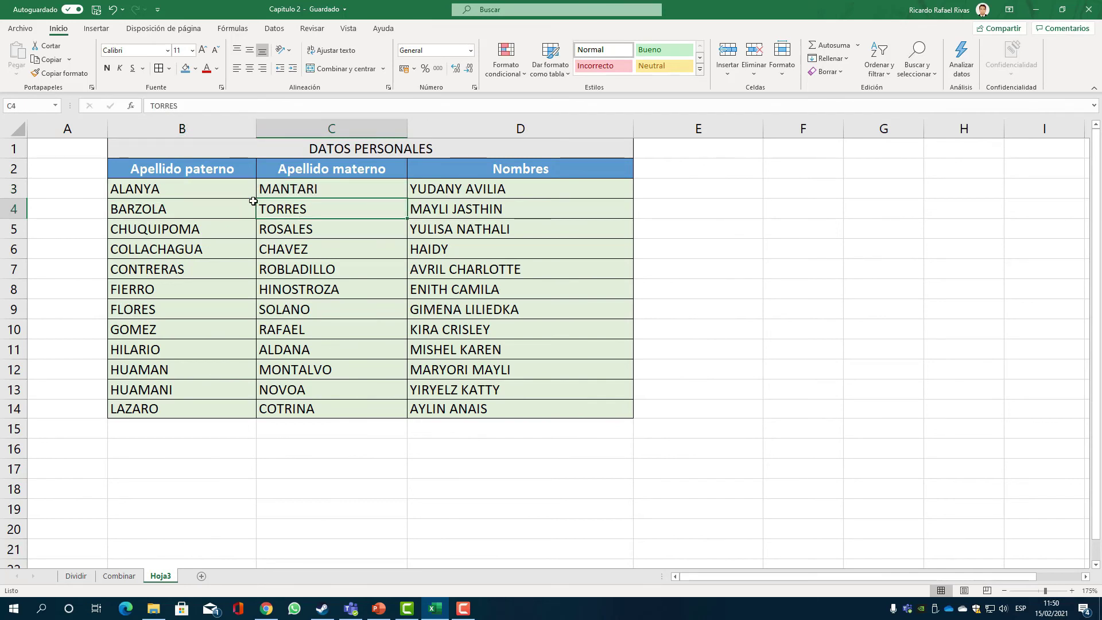
{"action": "left_click", "coordinate": [223, 189]}
{"action": "left_click", "coordinate": [287, 190], "text": "shift"}
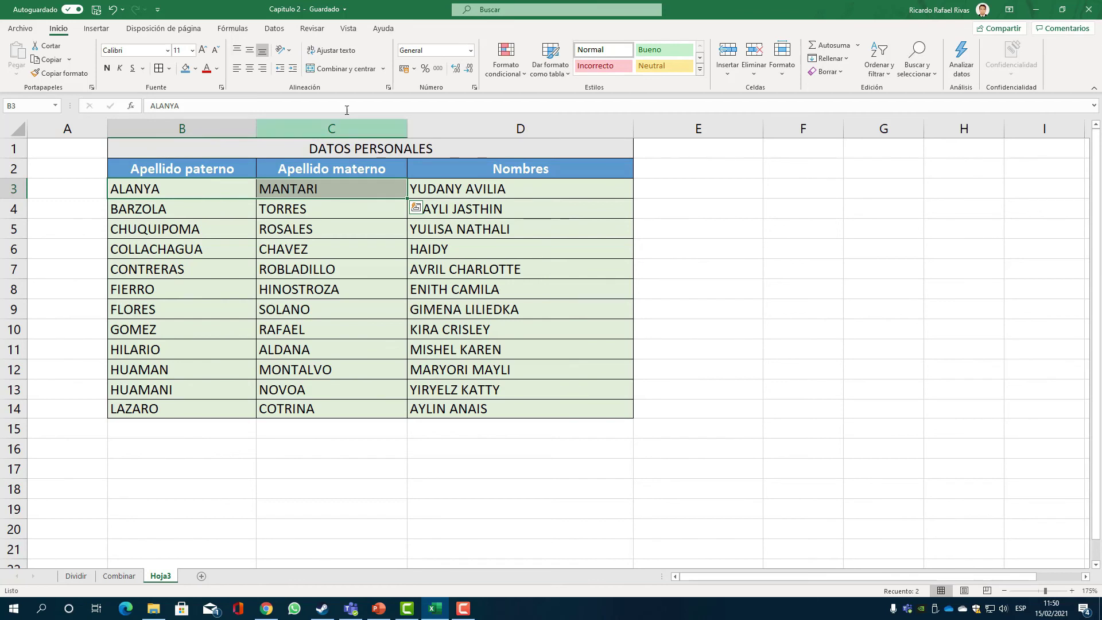
{"action": "key", "text": "Down"}
{"action": "left_click", "coordinate": [195, 185]}
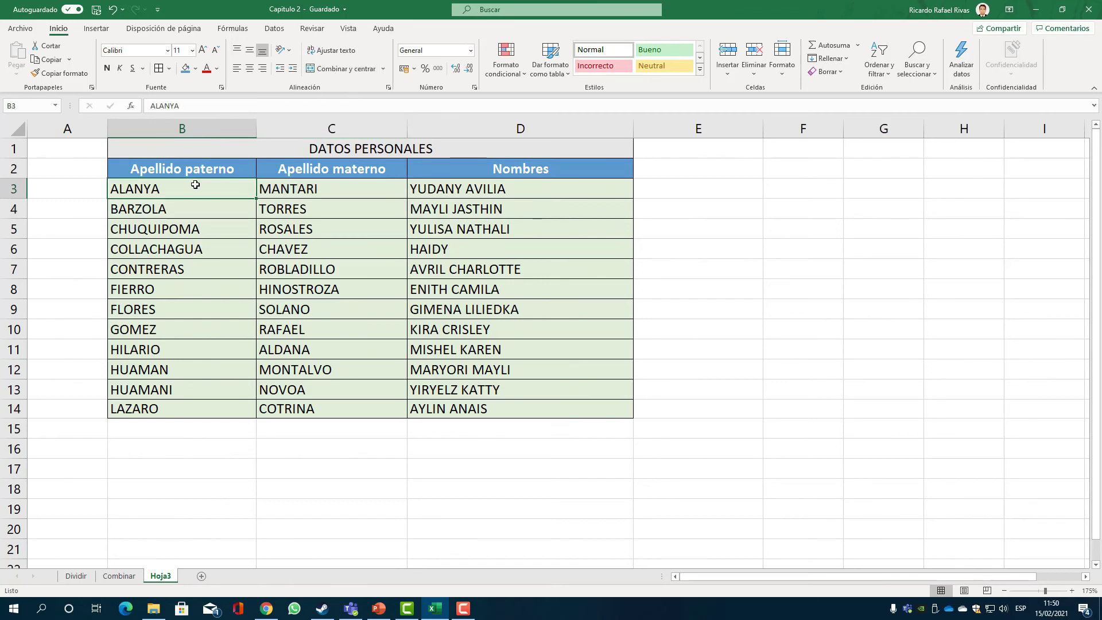
{"action": "left_click_drag", "start_coordinate": [195, 184], "coordinate": [302, 194]}
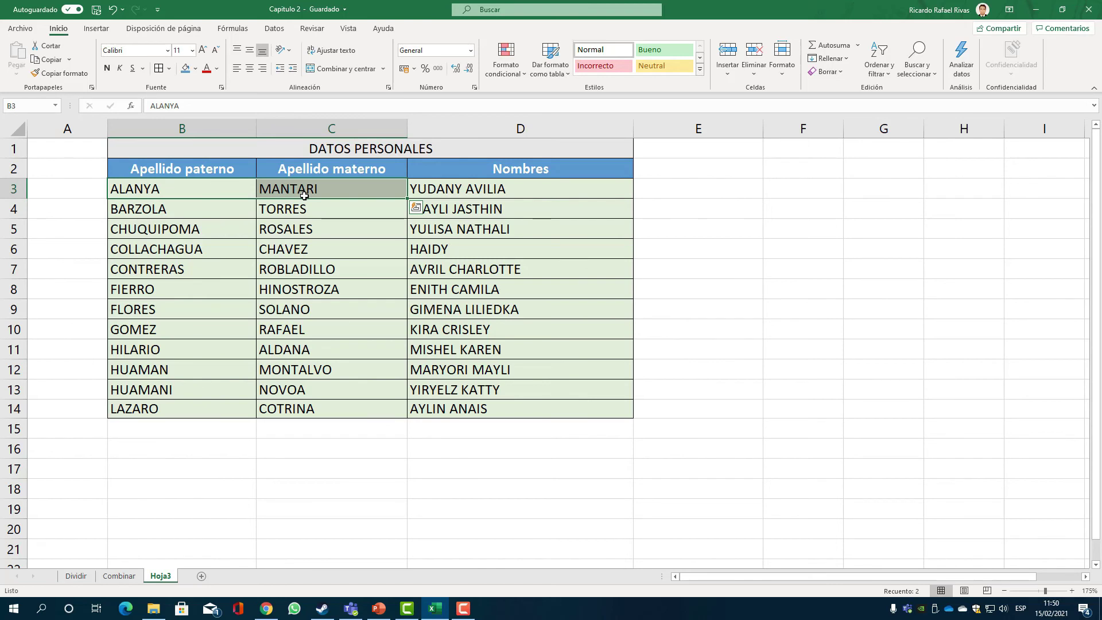
{"action": "left_click", "coordinate": [325, 68]}
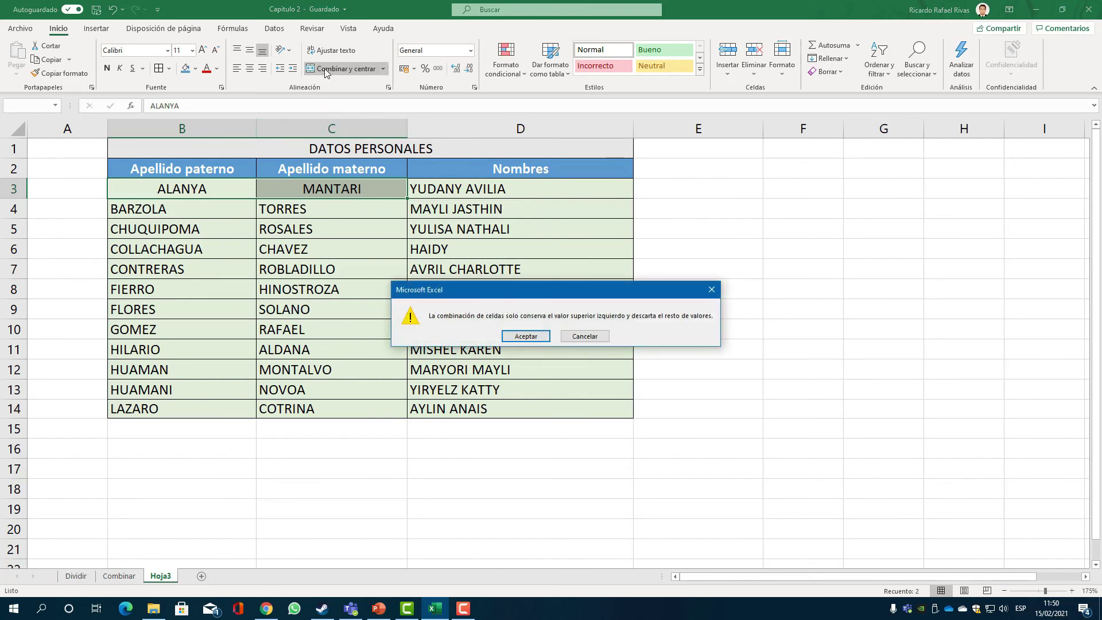
{"action": "left_click", "coordinate": [525, 337]}
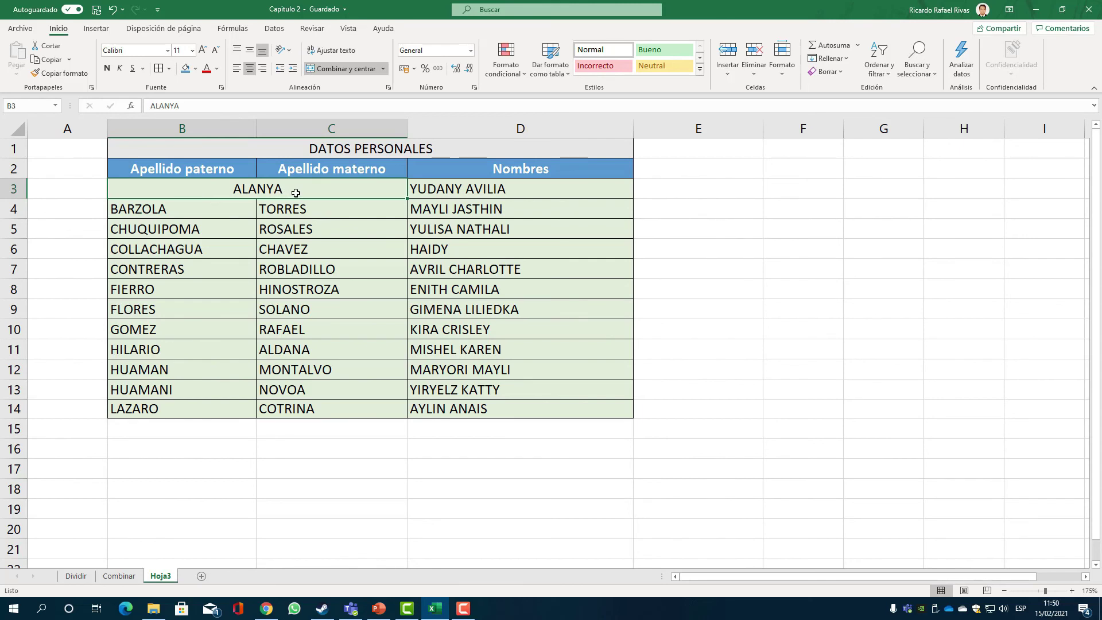
Merge and centre the empty cells B15:C15 just below the table
{"action": "left_click_drag", "start_coordinate": [203, 210], "coordinate": [315, 211]}
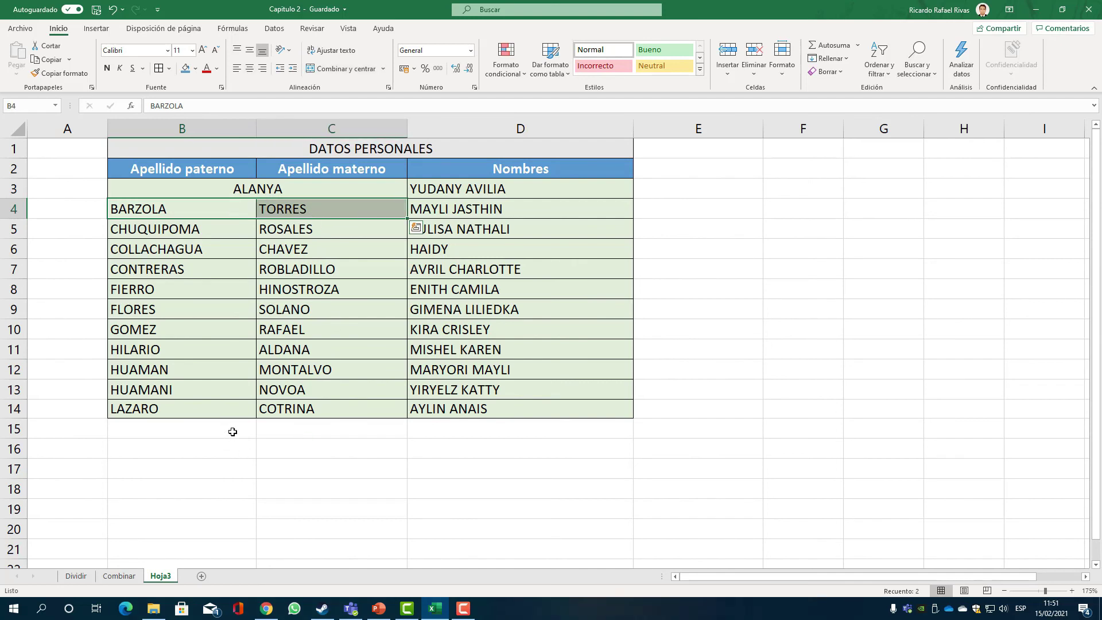
{"action": "left_click_drag", "start_coordinate": [233, 431], "coordinate": [291, 424]}
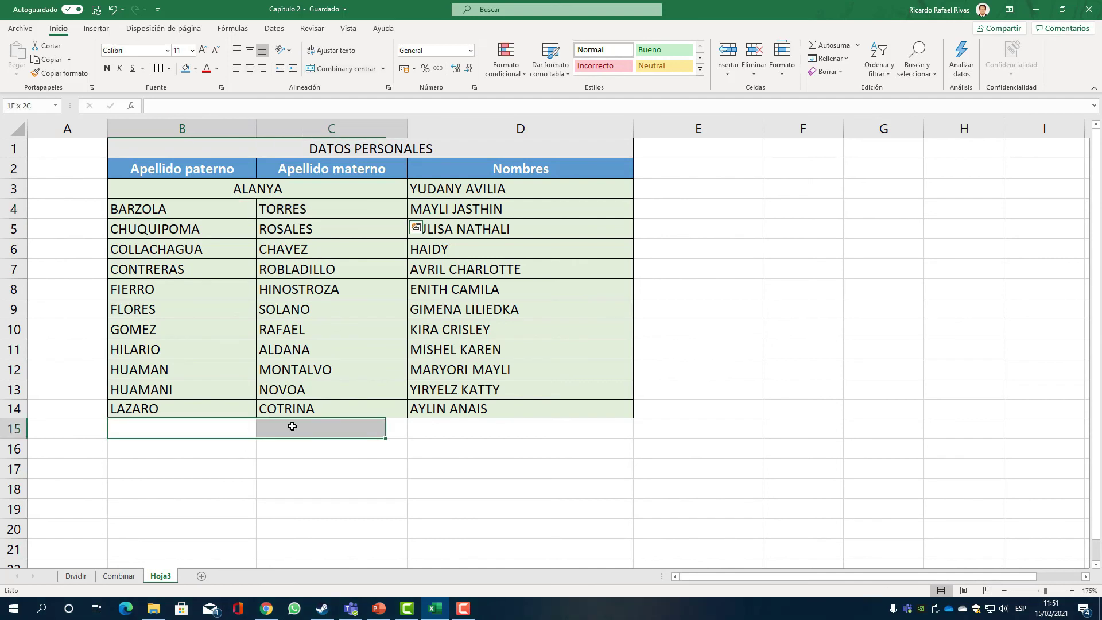
{"action": "left_click", "coordinate": [339, 69]}
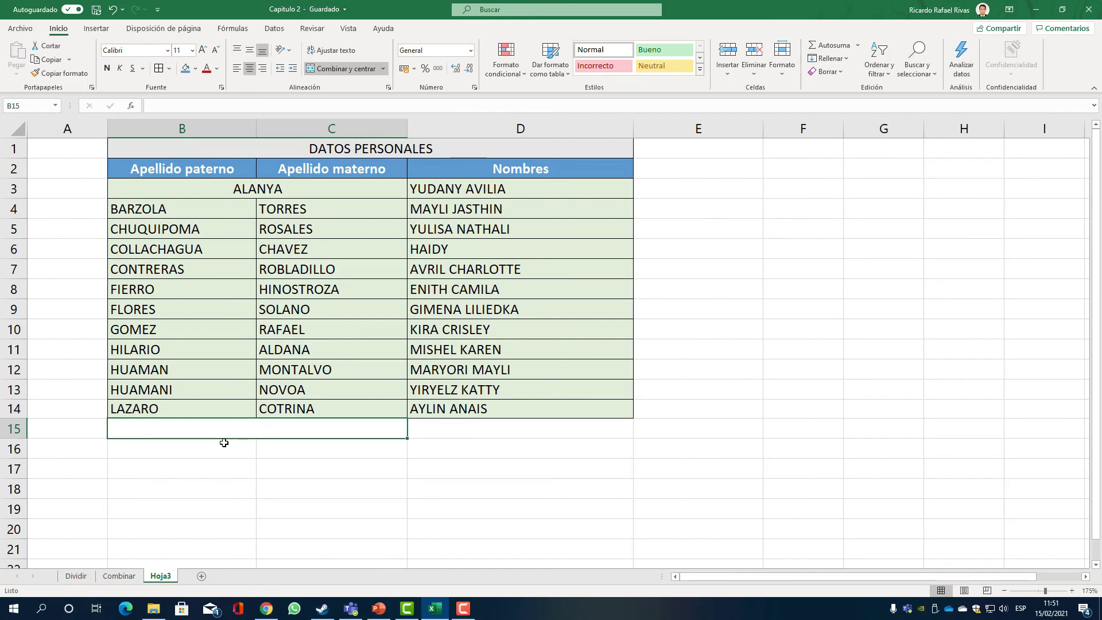
{"action": "left_click", "coordinate": [418, 467]}
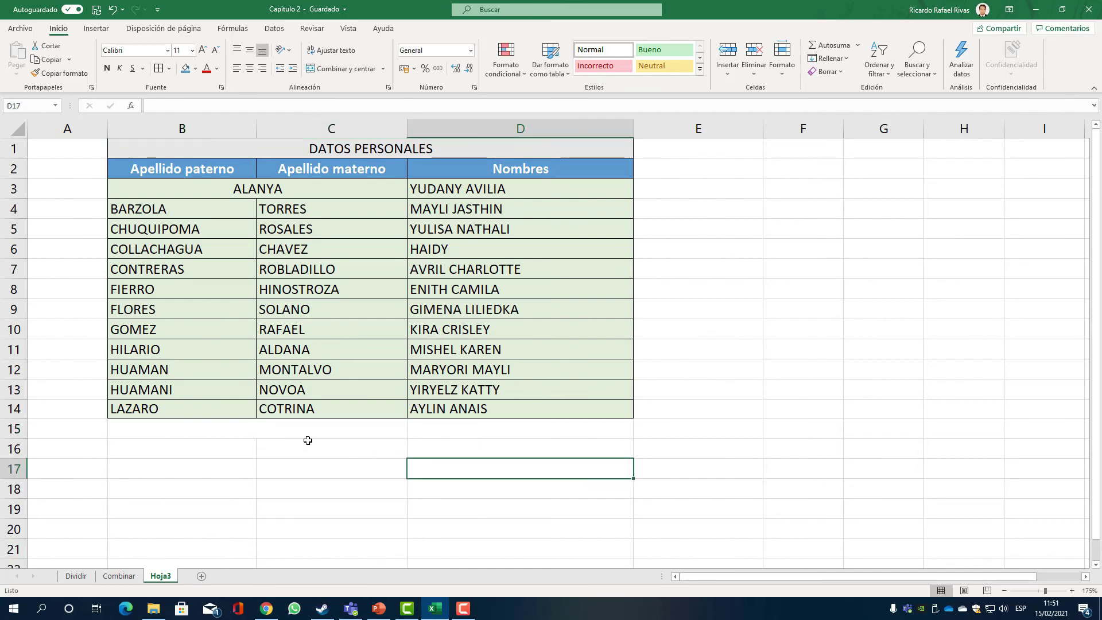
{"action": "left_click", "coordinate": [267, 435]}
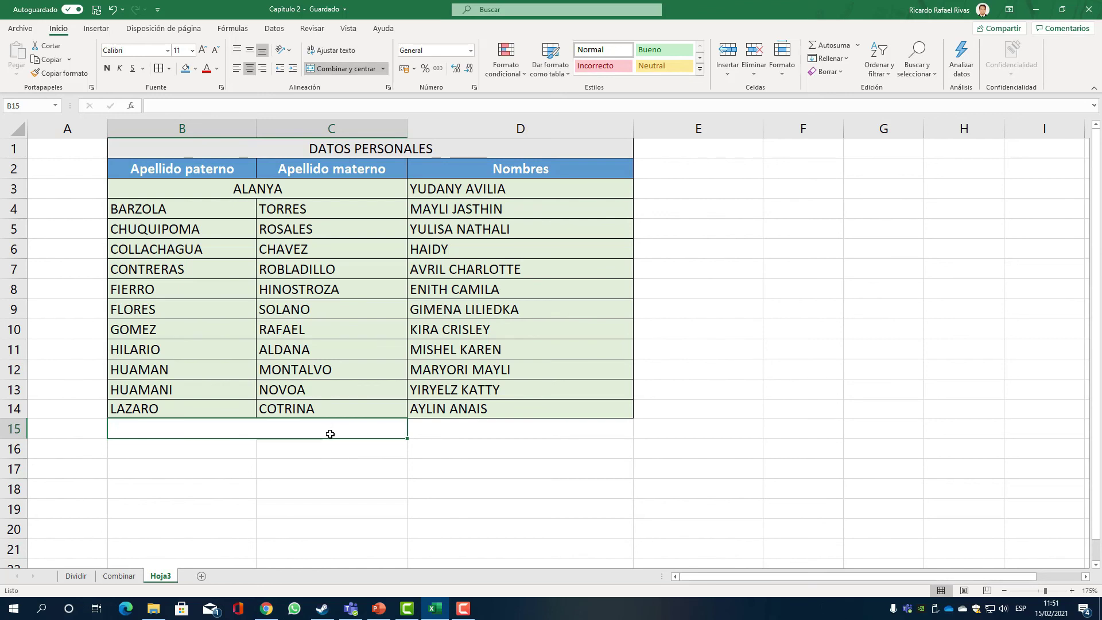
Separate the merged surname cell in row 3 back into the individual cells B3 and C3
{"action": "left_click", "coordinate": [242, 190]}
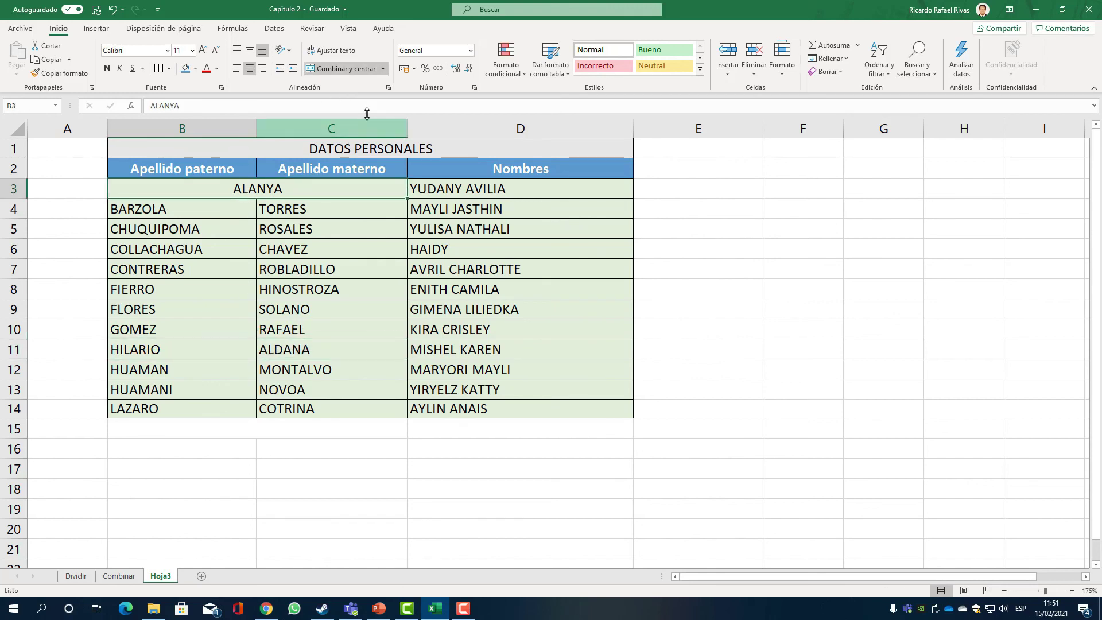
{"action": "left_click", "coordinate": [382, 70]}
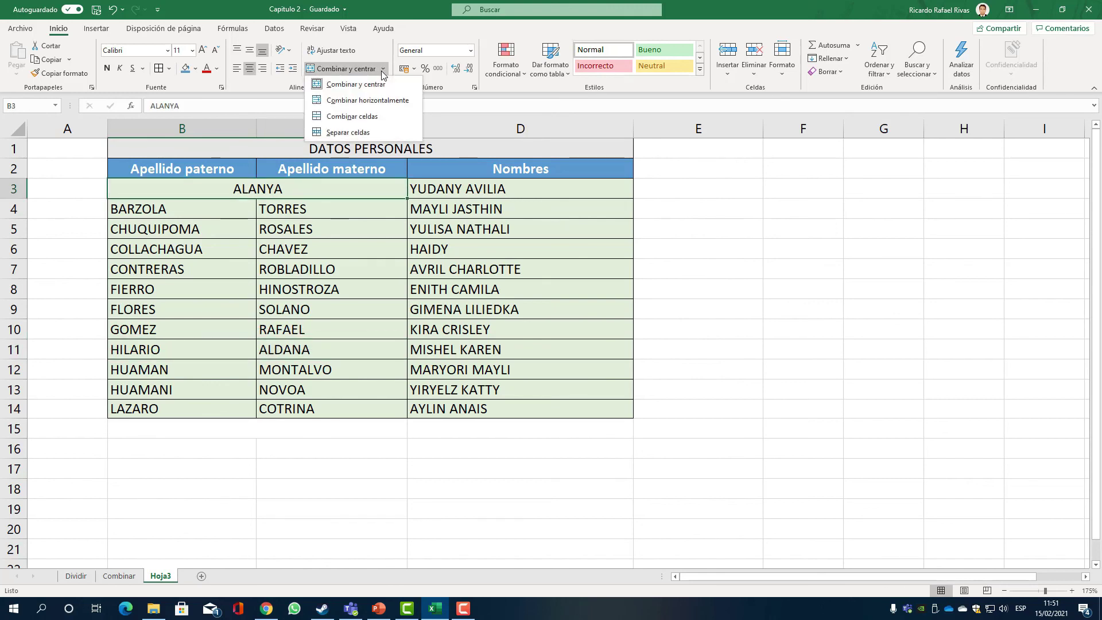
{"action": "left_click", "coordinate": [370, 132]}
{"action": "left_click", "coordinate": [292, 248]}
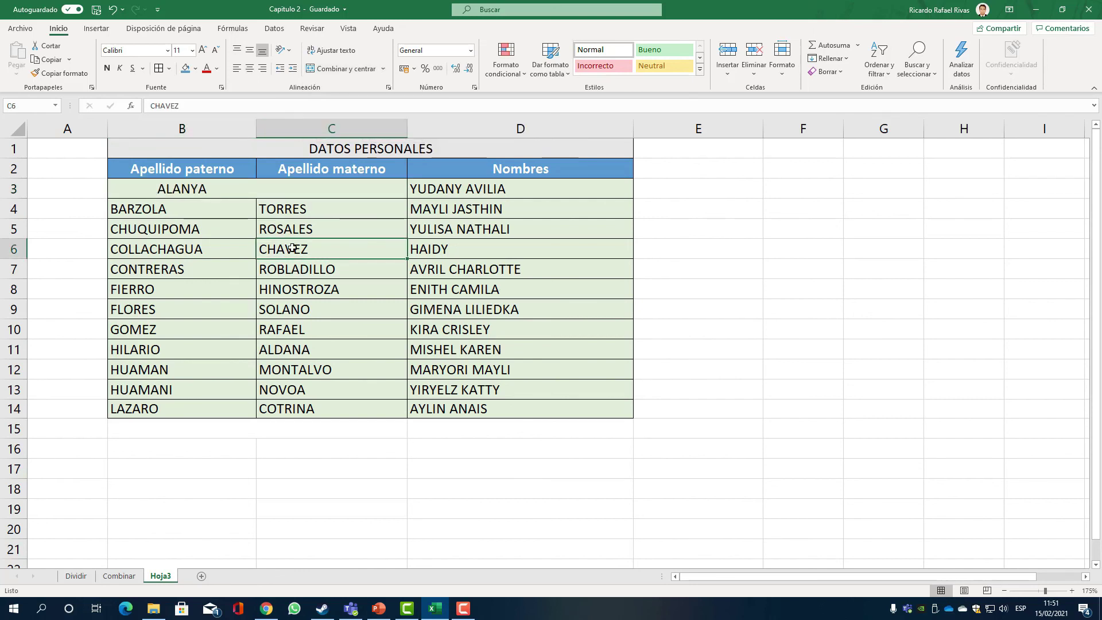
Examine the separated cells B3 and C3 individually and as a range to check which one holds the surname
{"action": "left_click", "coordinate": [265, 181]}
{"action": "left_click", "coordinate": [217, 187]}
{"action": "left_click", "coordinate": [293, 188]}
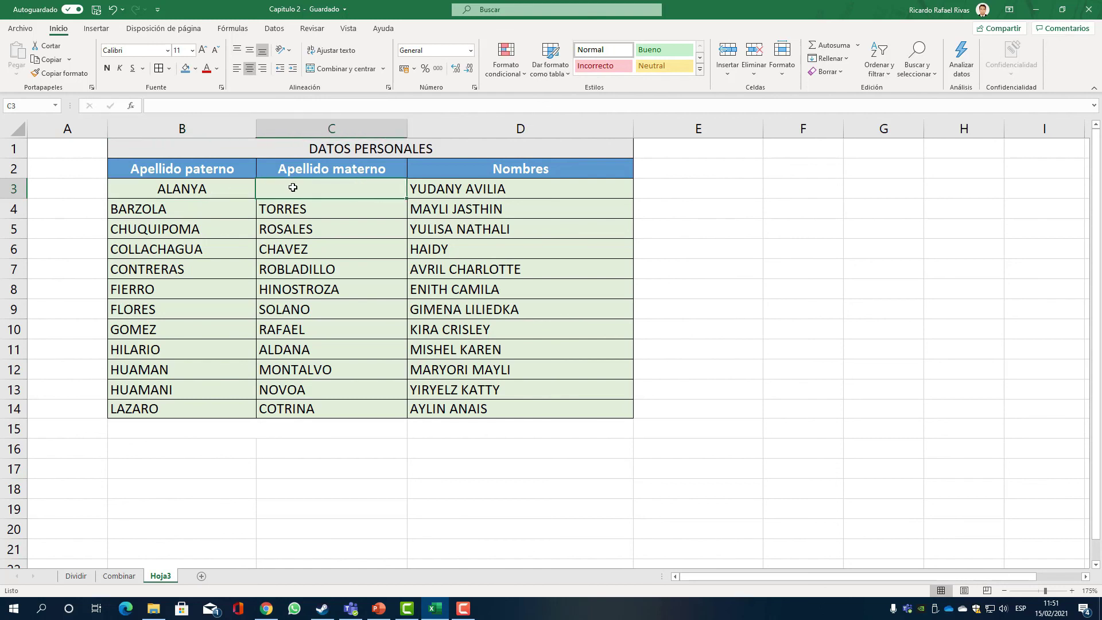
{"action": "left_click", "coordinate": [324, 222]}
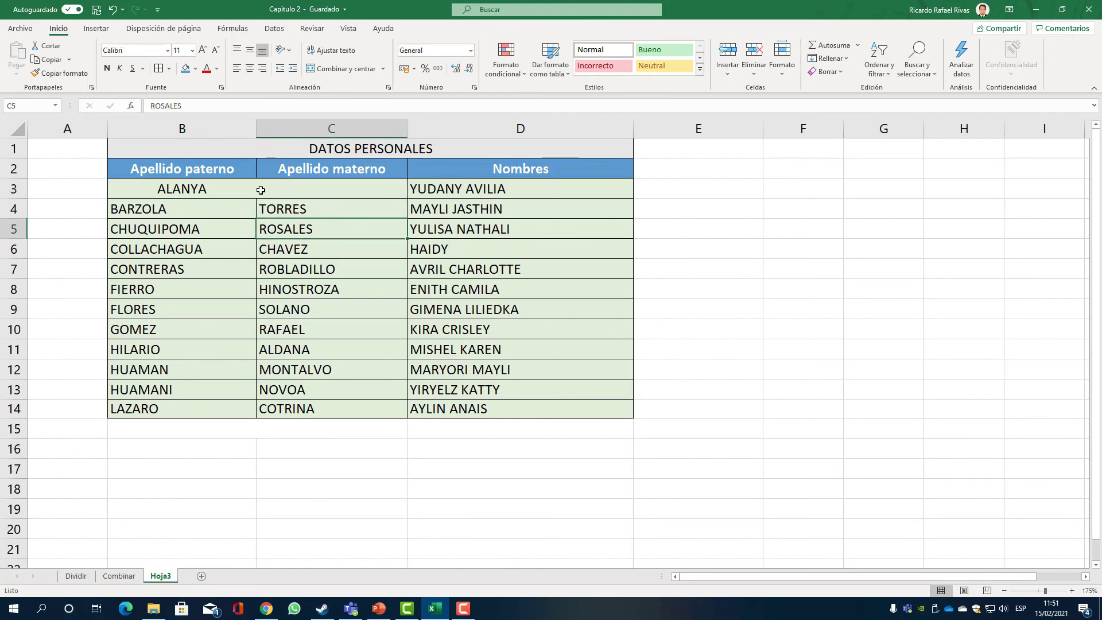
{"action": "left_click", "coordinate": [227, 189]}
{"action": "left_click", "coordinate": [293, 189]}
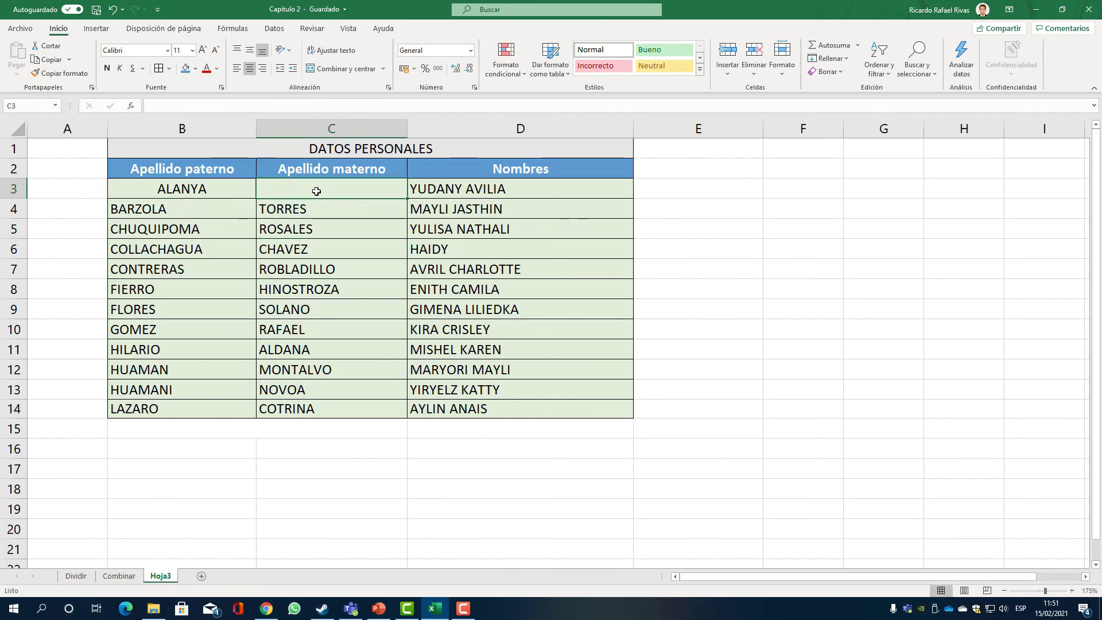
{"action": "left_click", "coordinate": [226, 192]}
{"action": "left_click", "coordinate": [295, 191]}
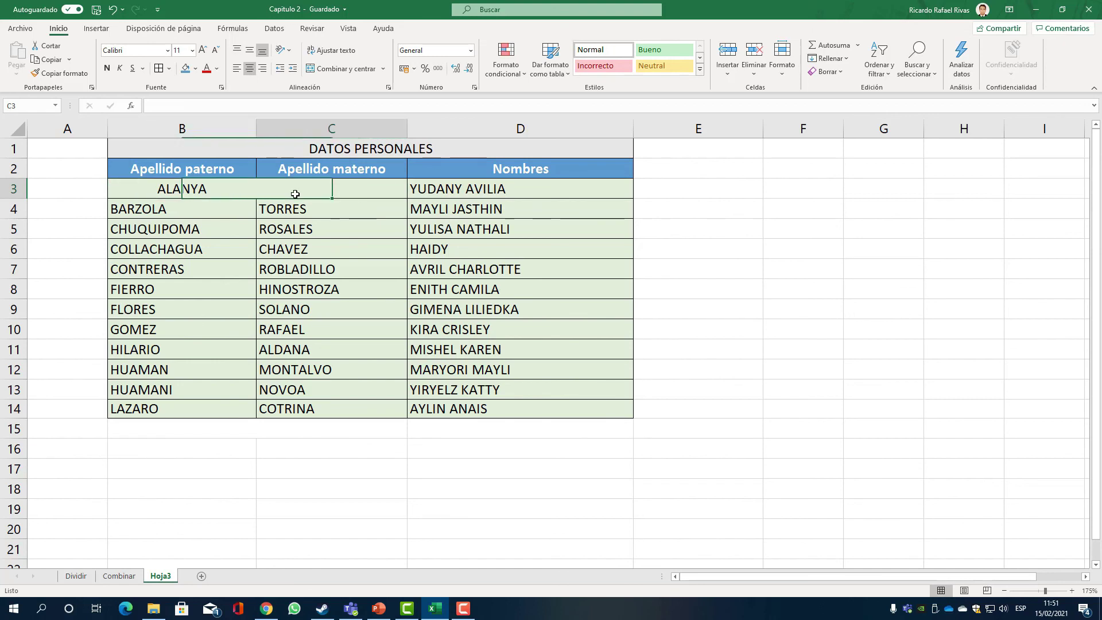
{"action": "left_click_drag", "start_coordinate": [245, 189], "coordinate": [314, 187]}
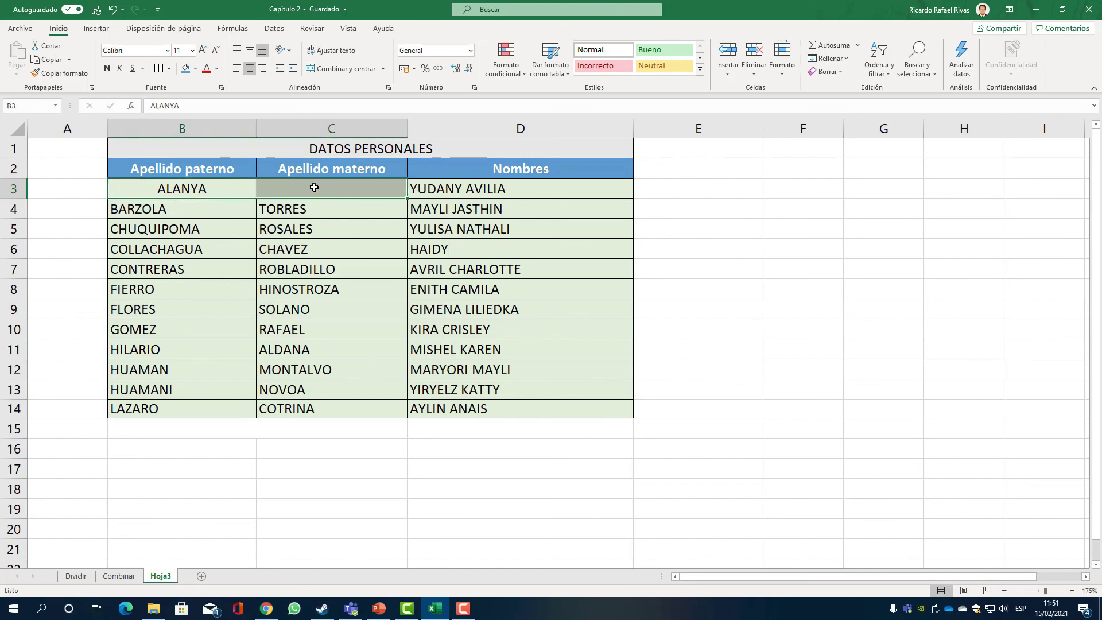
{"action": "left_click", "coordinate": [296, 309]}
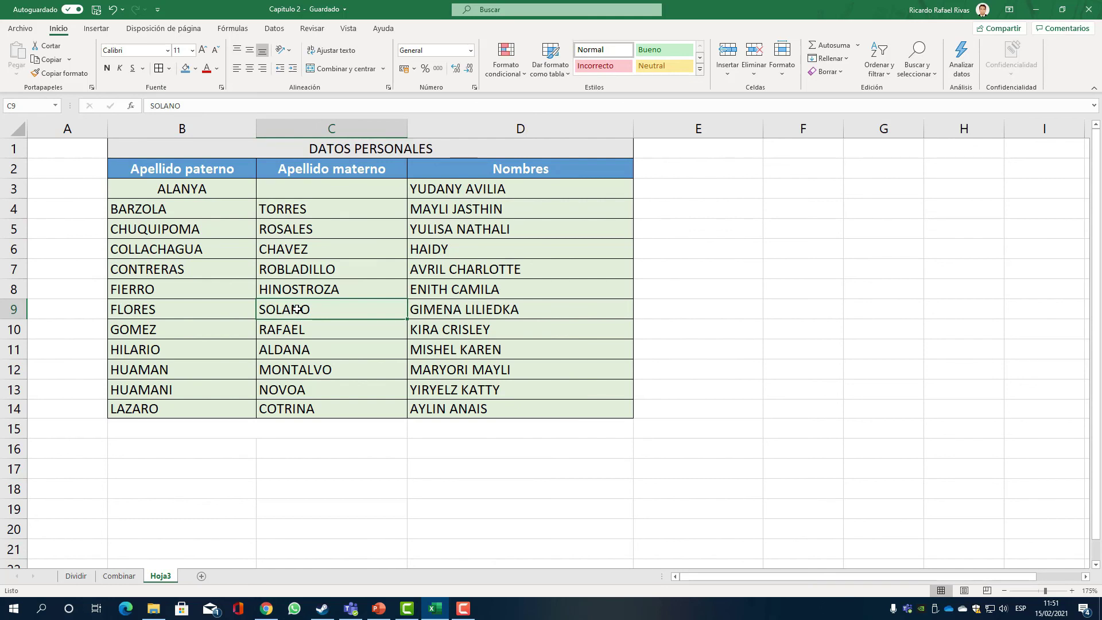
{"action": "left_click_drag", "start_coordinate": [226, 191], "coordinate": [293, 198]}
{"action": "left_click", "coordinate": [297, 192]}
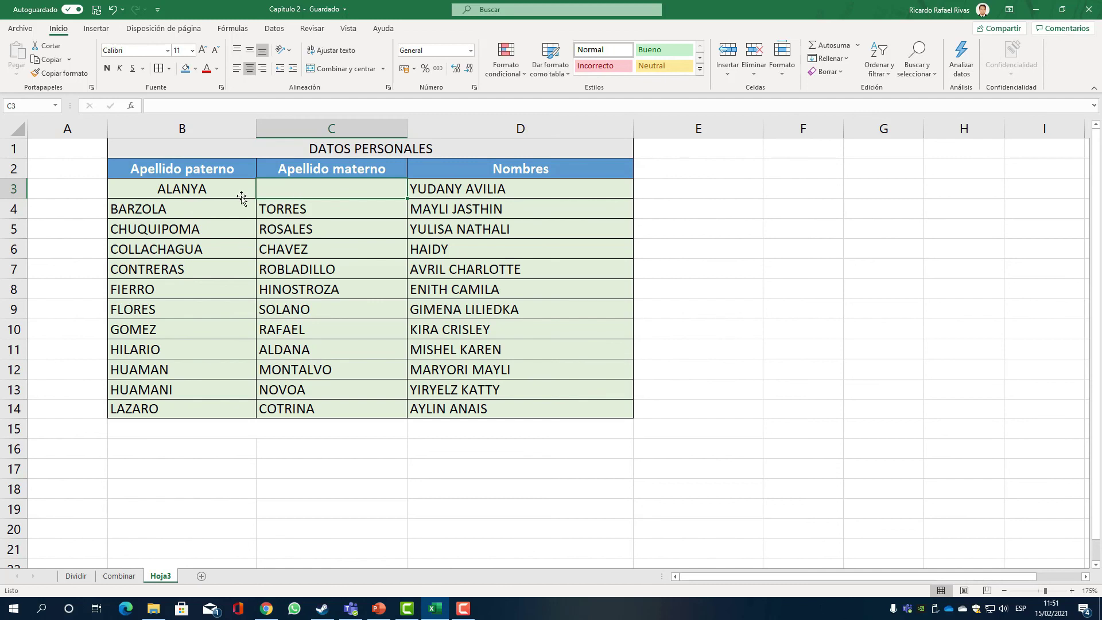
{"action": "left_click_drag", "start_coordinate": [202, 194], "coordinate": [283, 182]}
{"action": "left_click", "coordinate": [297, 186]}
{"action": "left_click", "coordinate": [229, 188]}
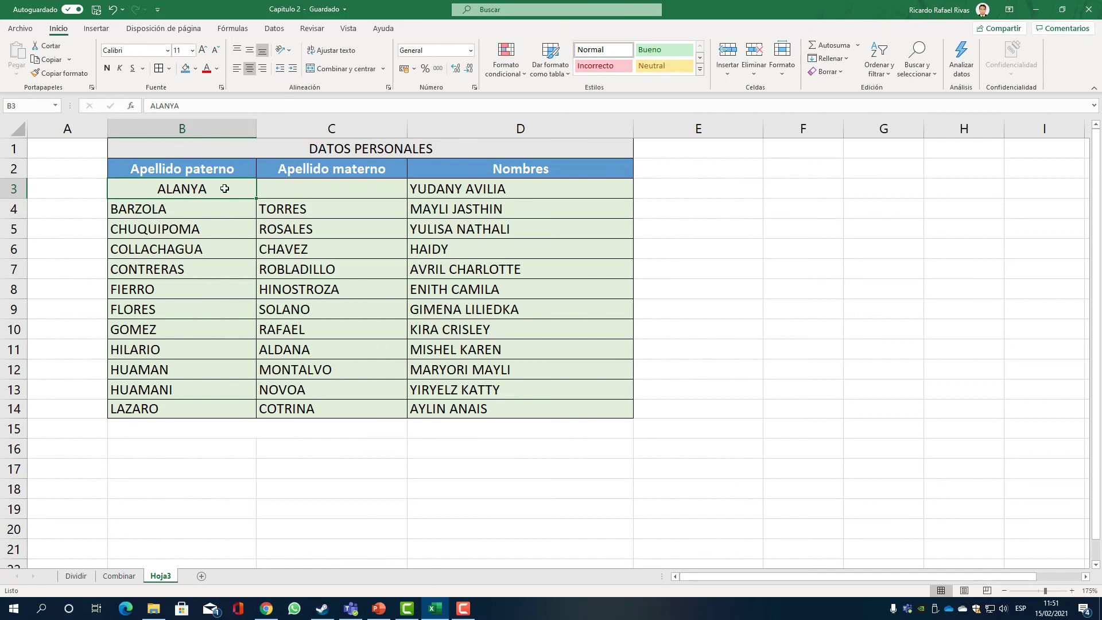
{"action": "left_click", "coordinate": [296, 183]}
{"action": "left_click_drag", "start_coordinate": [187, 191], "coordinate": [310, 193]}
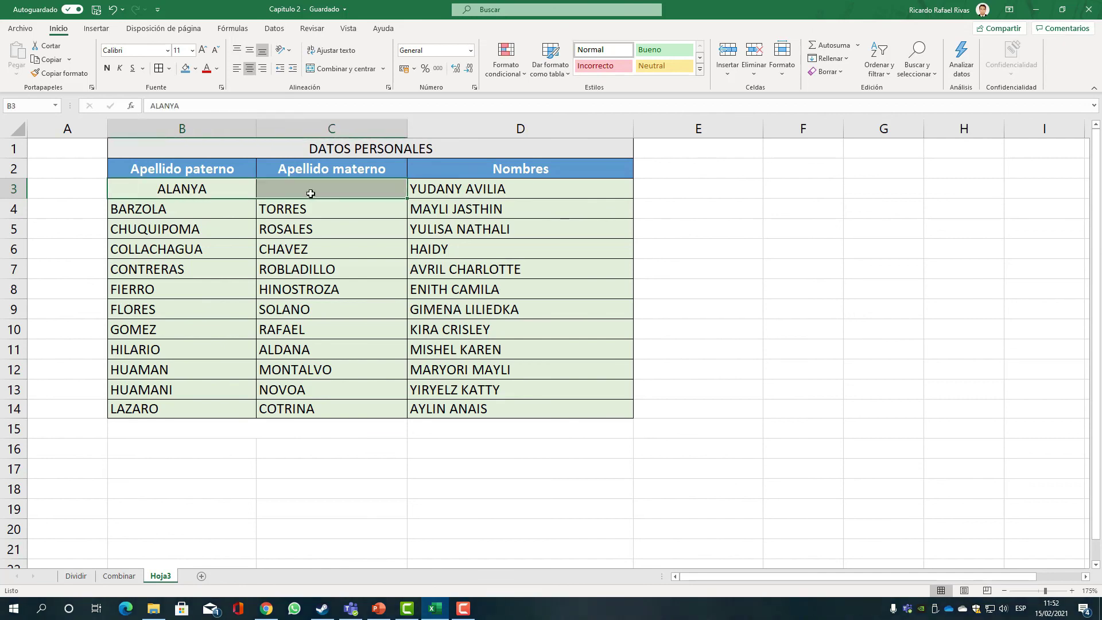